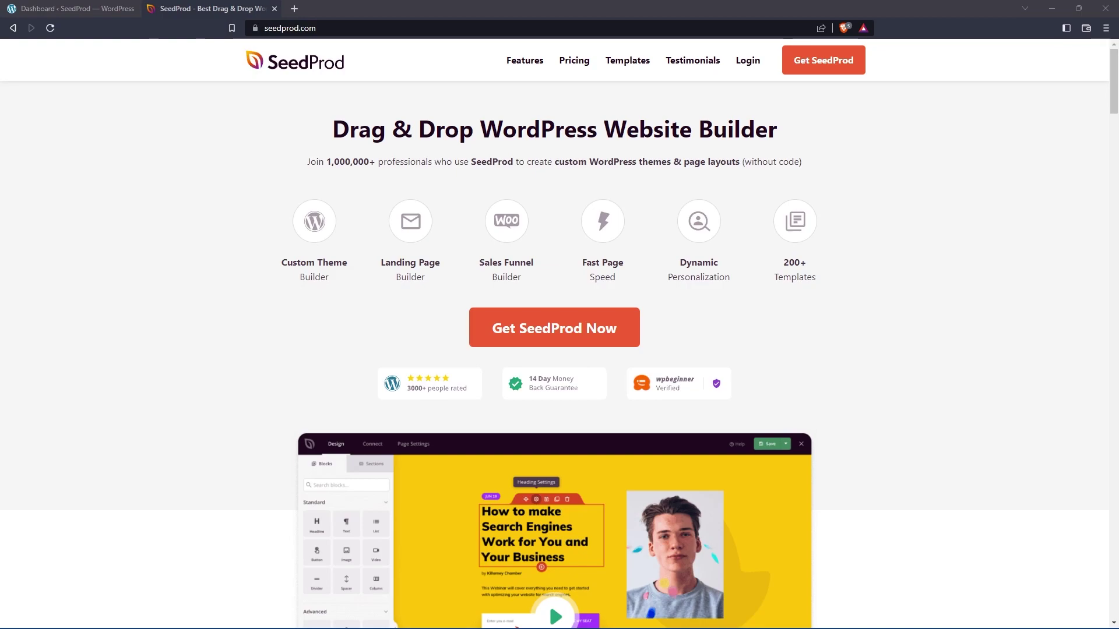
Step: Close the SeedProd website tab and open SeedProd's Theme Builder from the admin sidebar
click(274, 9)
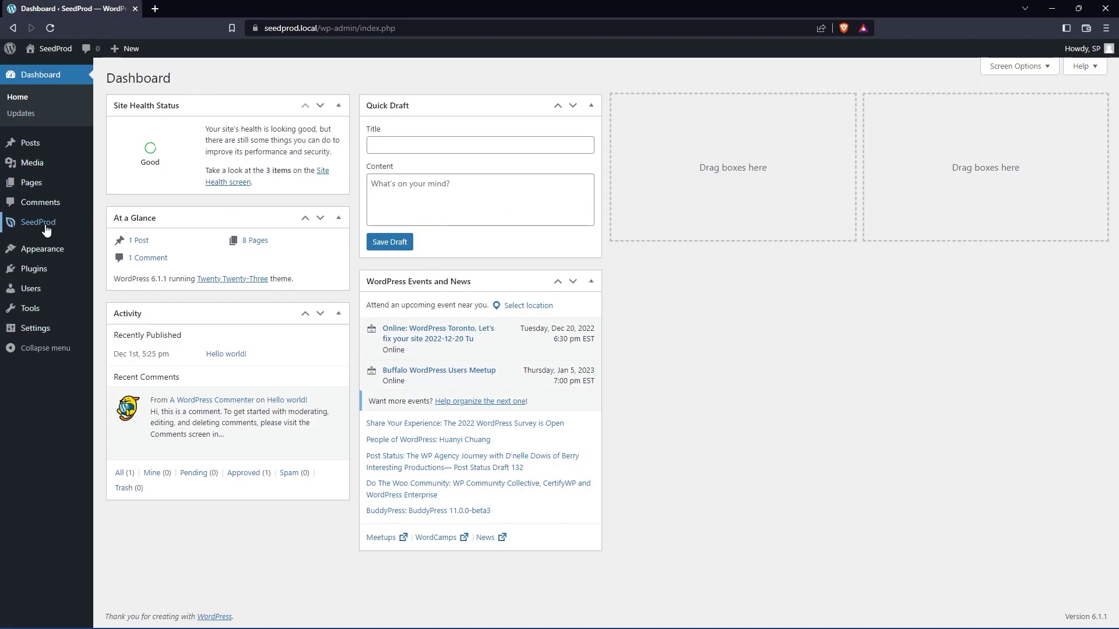
mouse_move(41, 227)
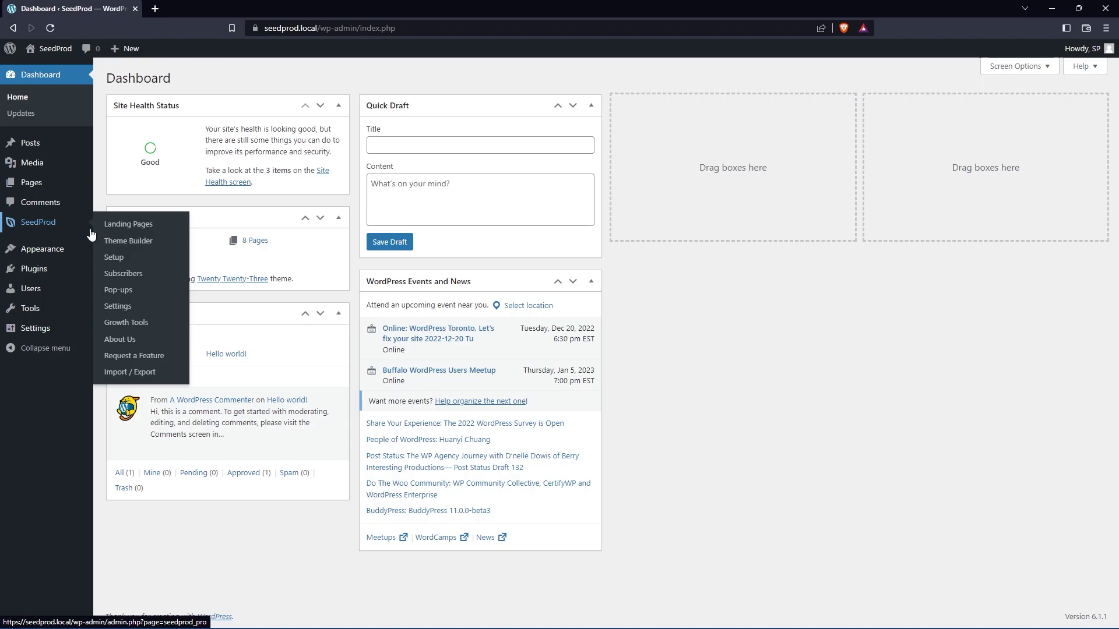
click(137, 248)
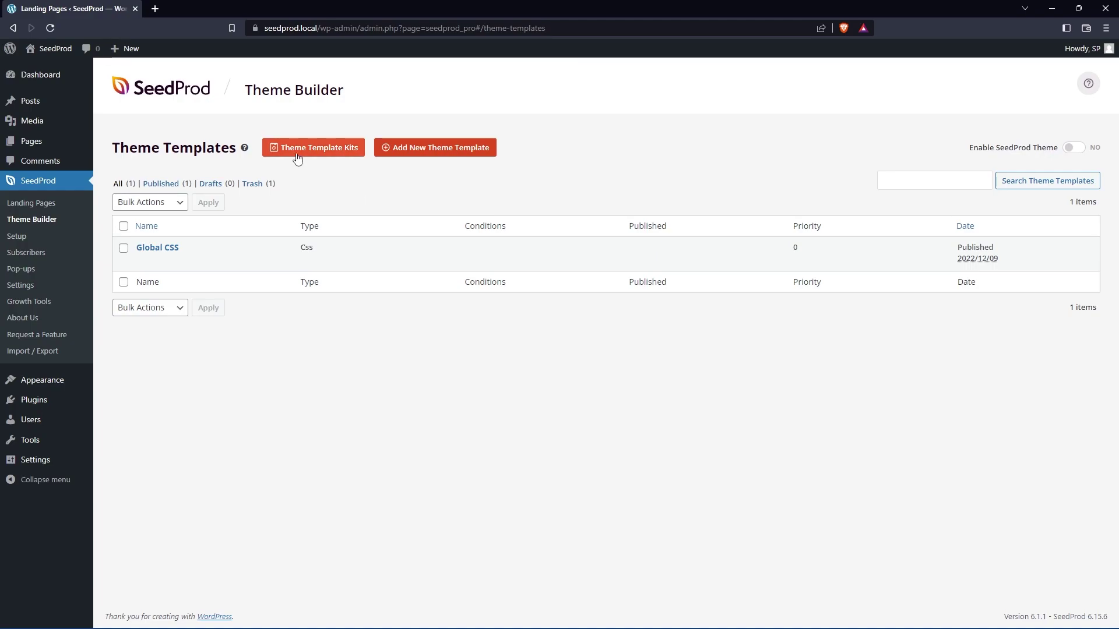
click(317, 153)
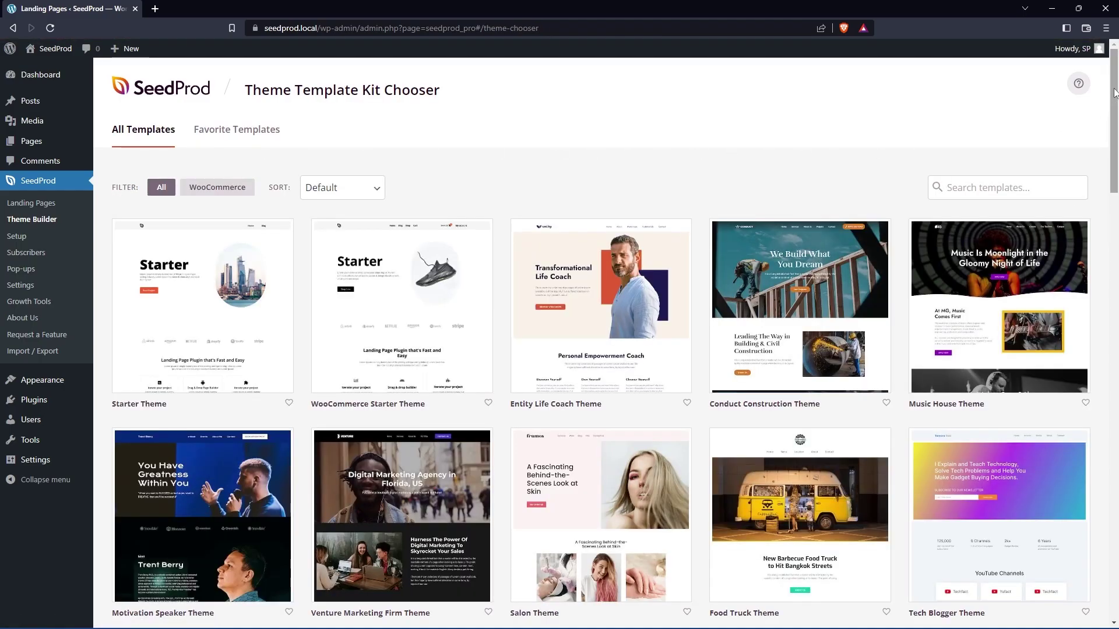
drag(1107, 114, 1115, 427)
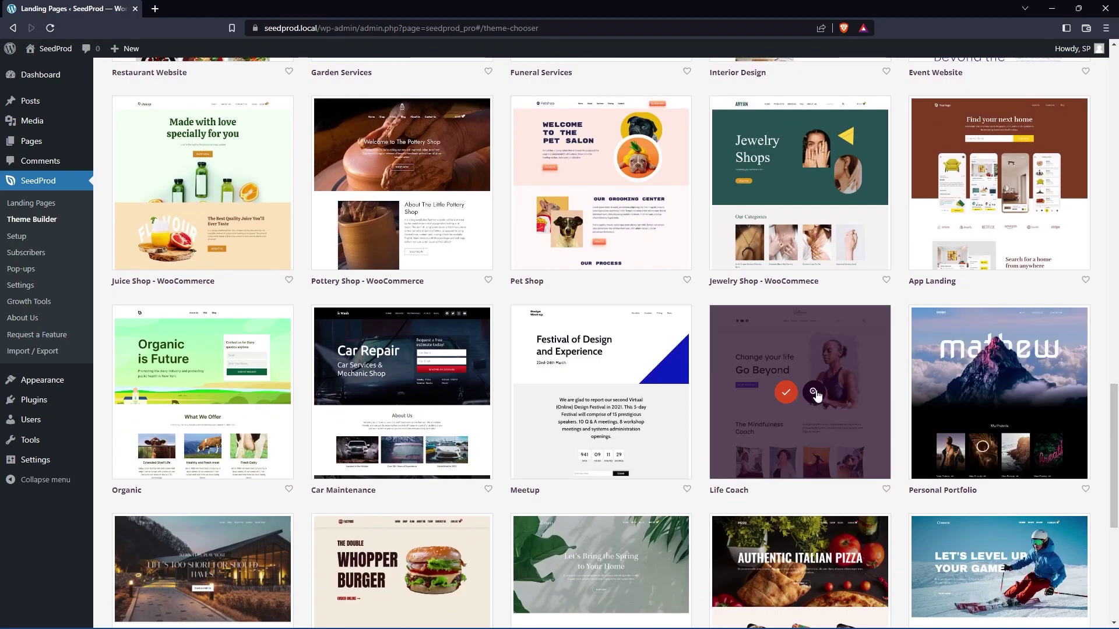
click(814, 393)
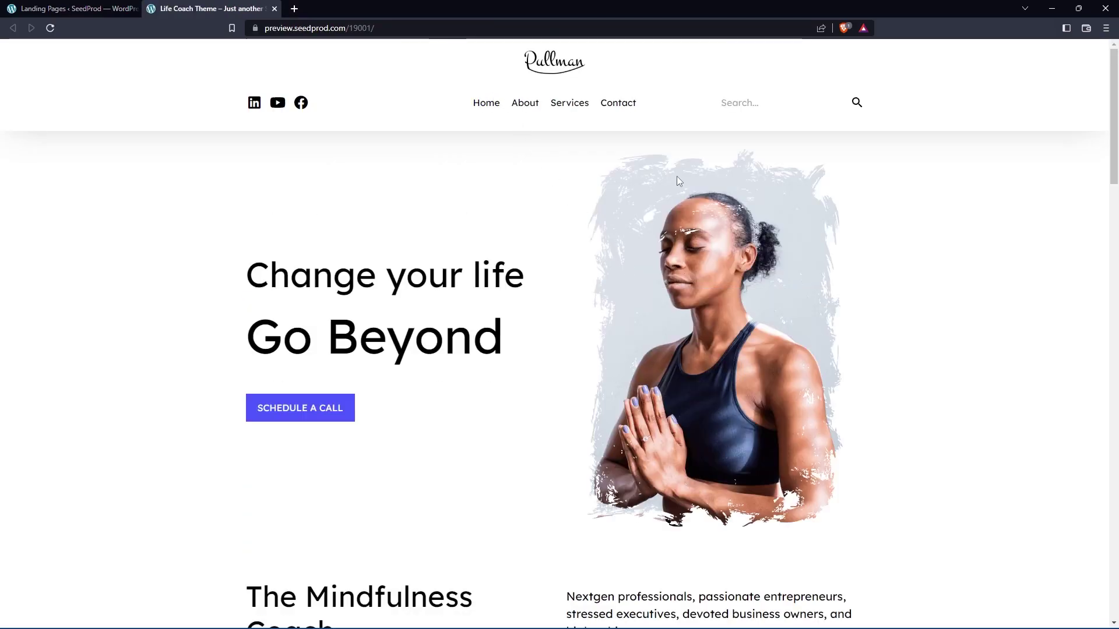
click(274, 9)
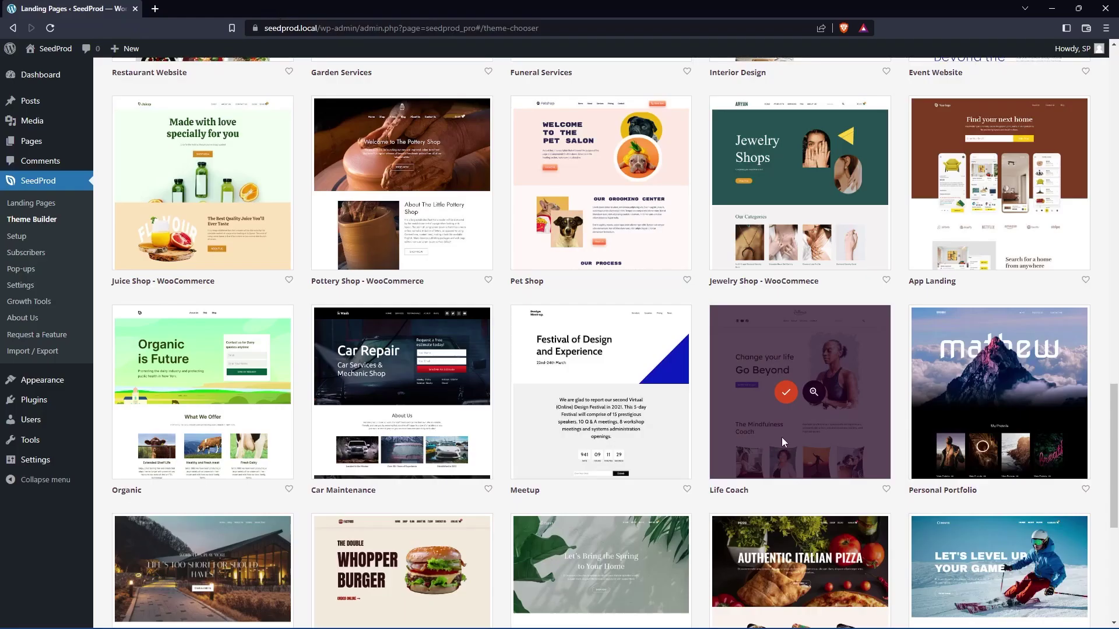
Step: Import the Life Coach theme kit and set Enable SeedProd Theme to YES
click(786, 395)
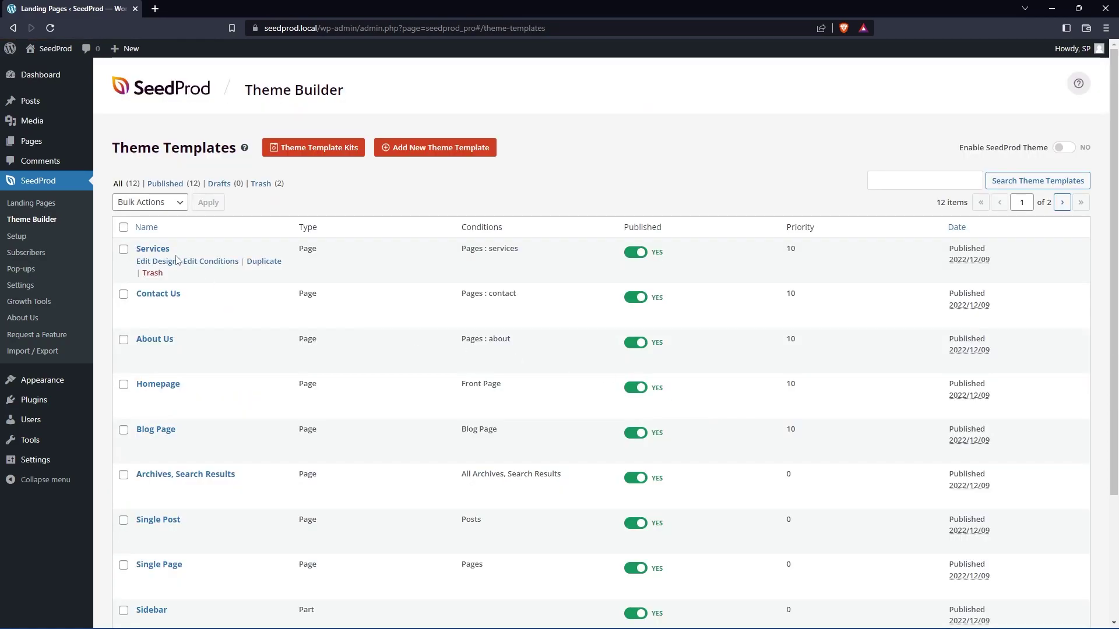
scroll(250, 350, down, 3)
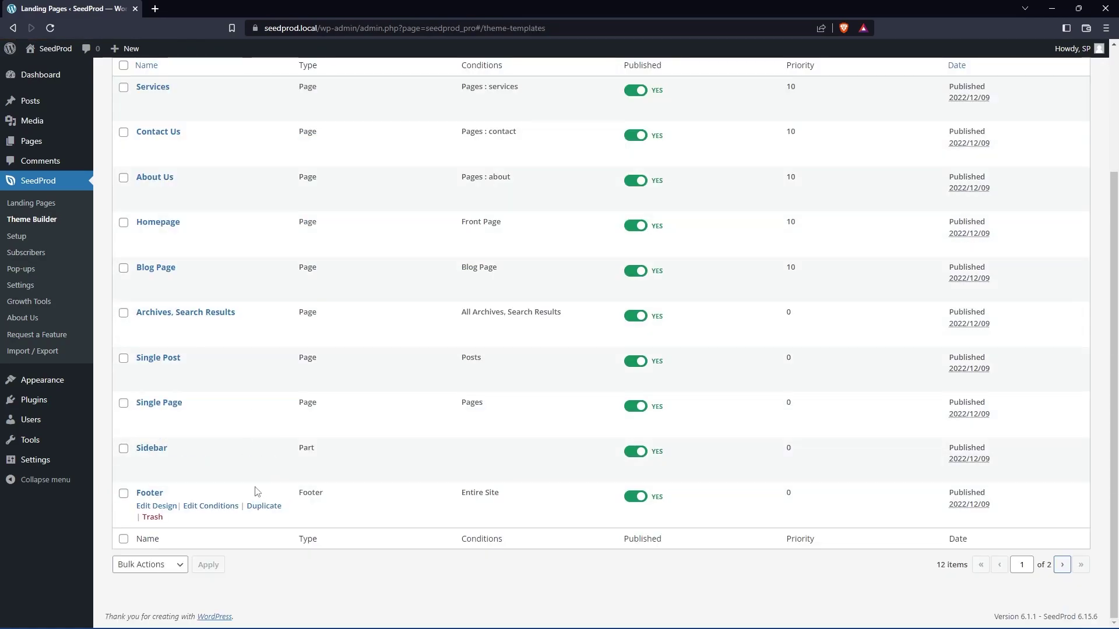
scroll(256, 431, up, 3)
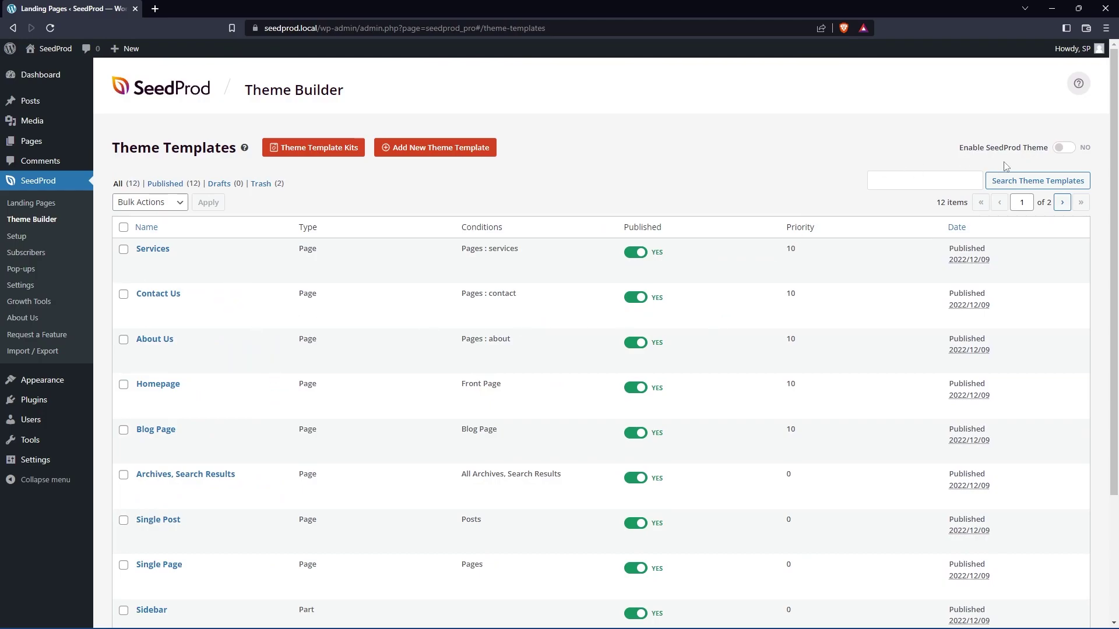
click(1065, 149)
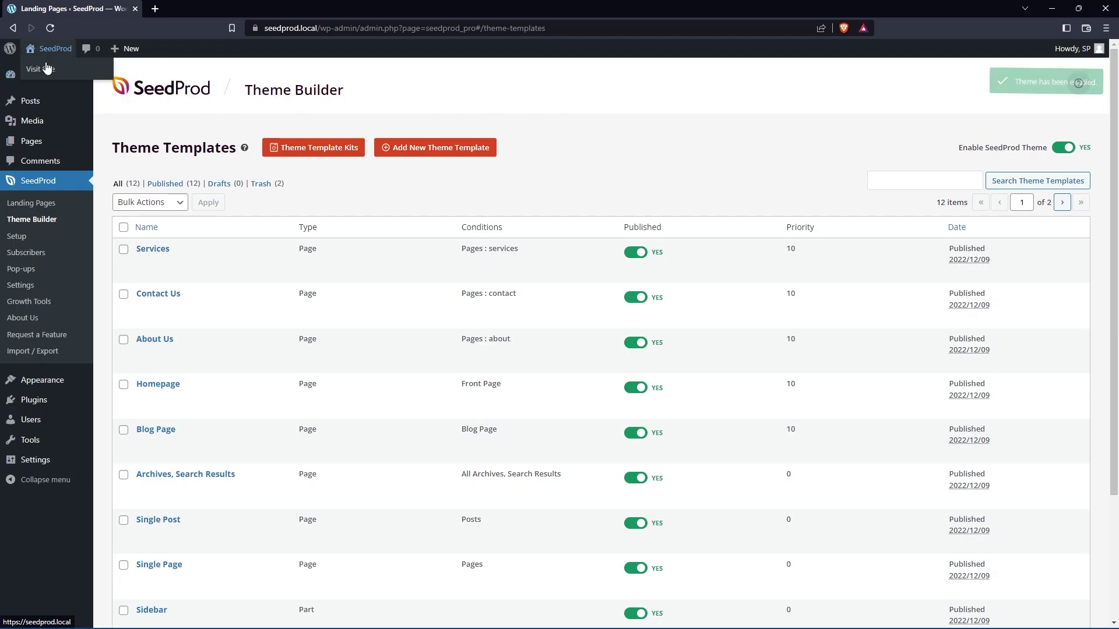
Step: Open the live site in a new tab and review the Life Coach homepage
mouse_move(52, 50)
middle_click(42, 71)
click(204, 8)
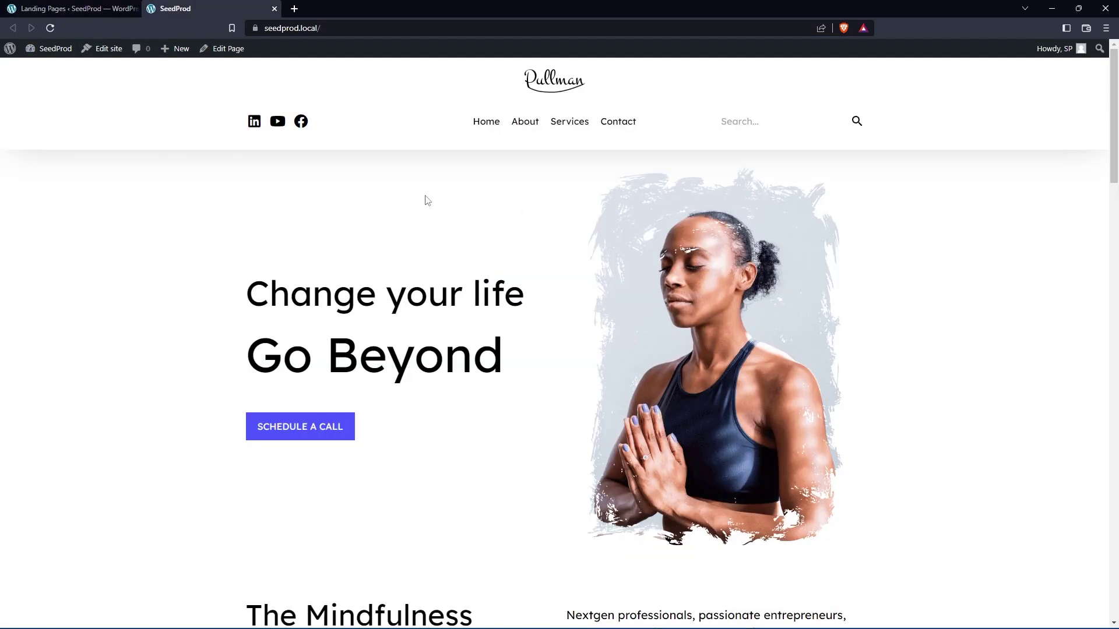
scroll(560, 344, down, 20)
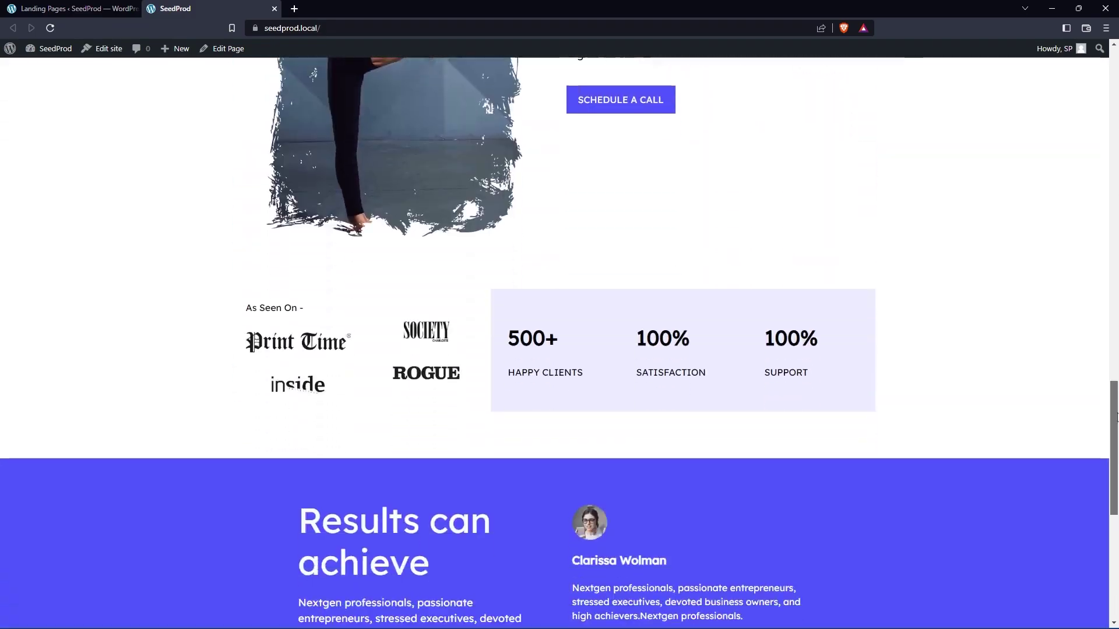
scroll(560, 344, up, 8)
scroll(559, 200, up, 15)
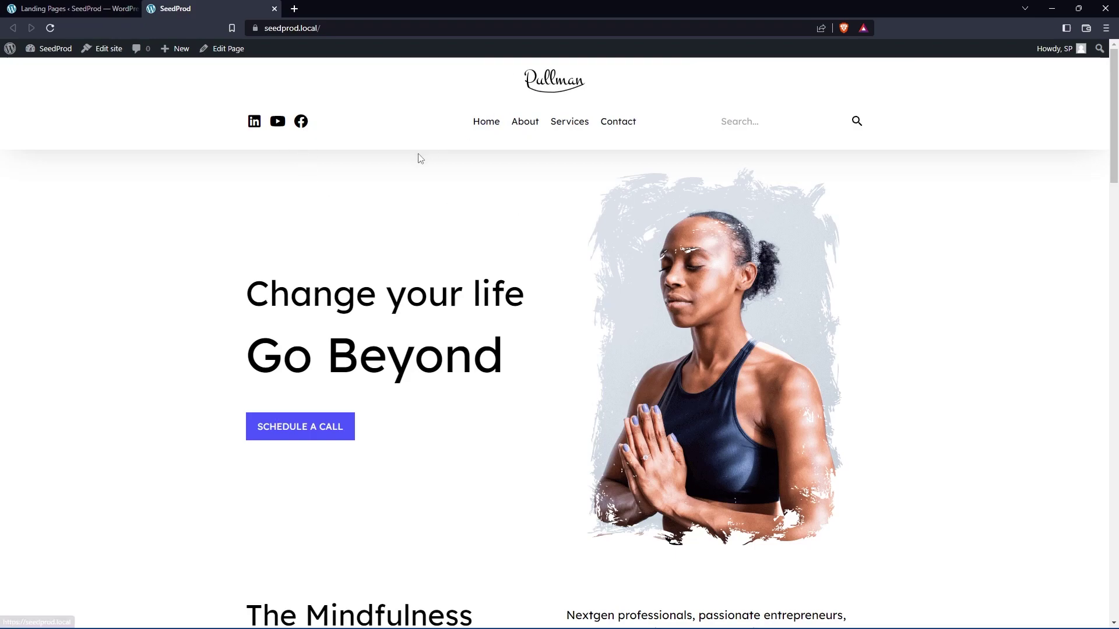
Step: Open the Header template from page 2 of the Theme Templates list in the builder
click(72, 11)
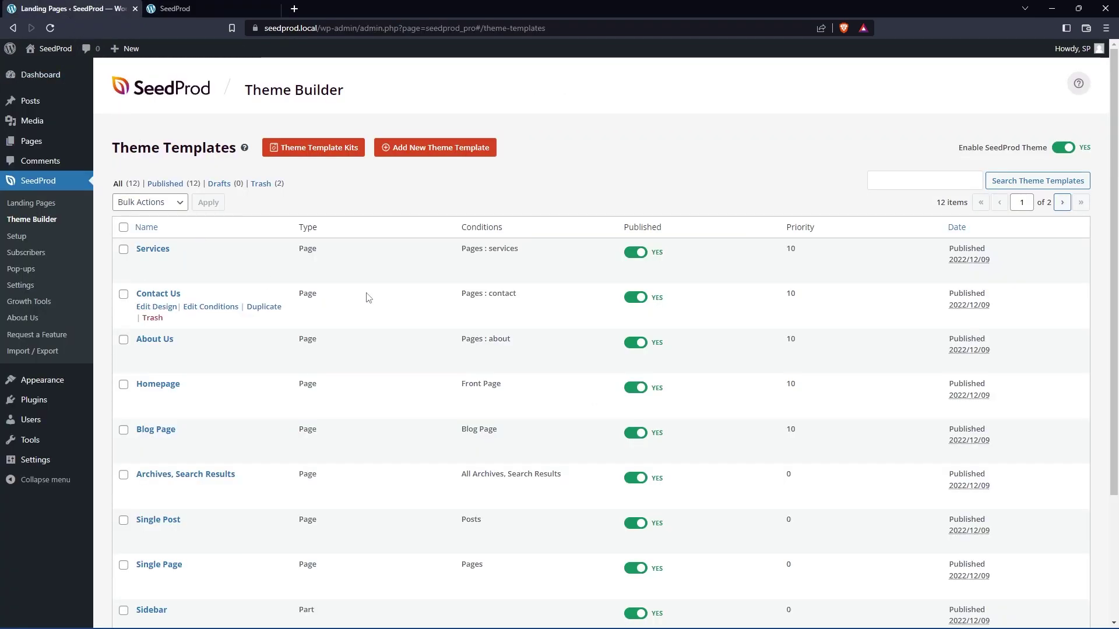
scroll(372, 294, down, 2)
scroll(311, 295, down, 1)
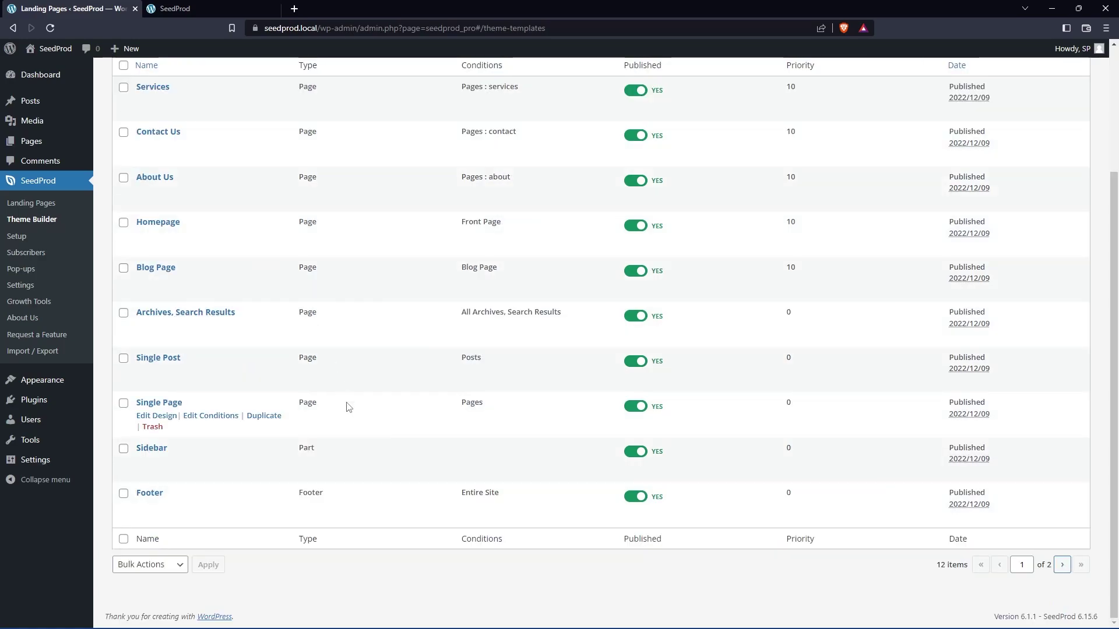
scroll(348, 400, up, 1)
scroll(385, 395, down, 1)
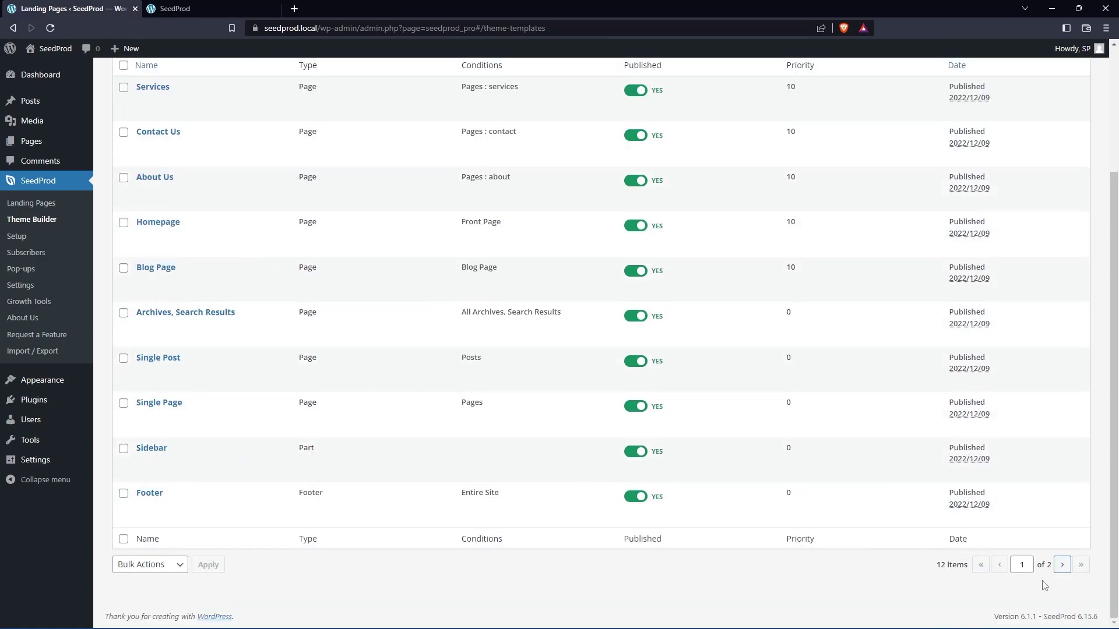
click(1062, 565)
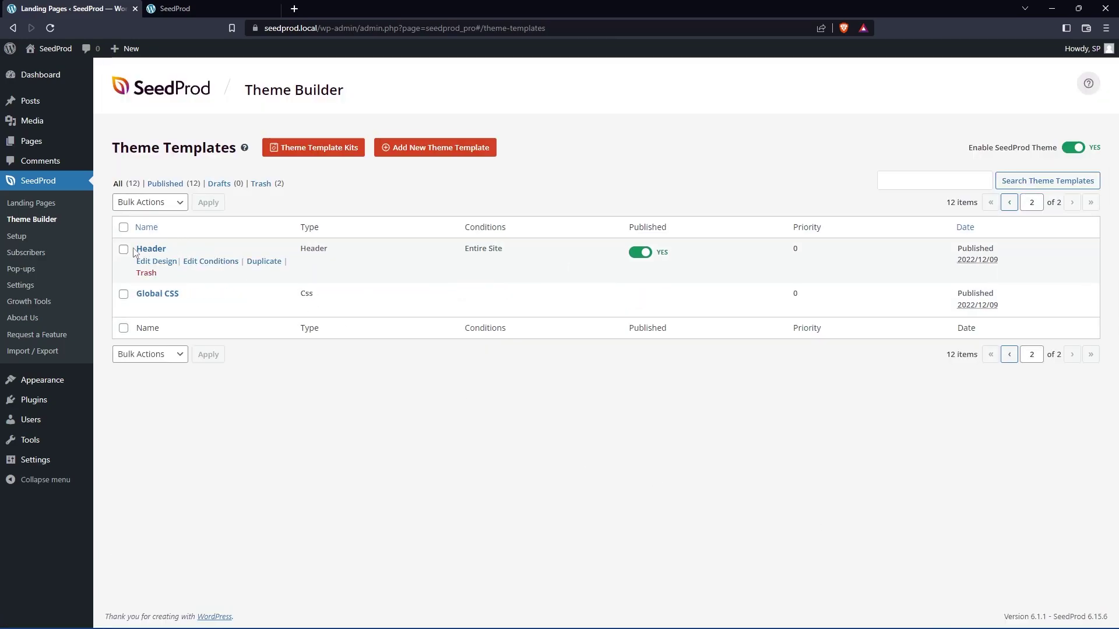
click(166, 264)
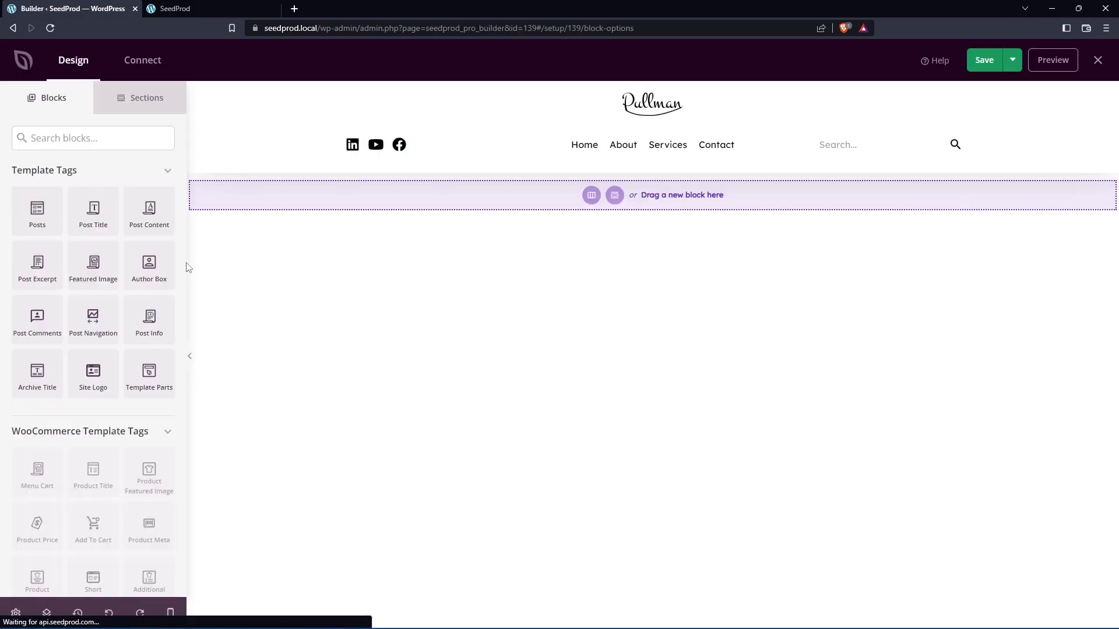
click(224, 10)
key(ctrl+shift+Tab)
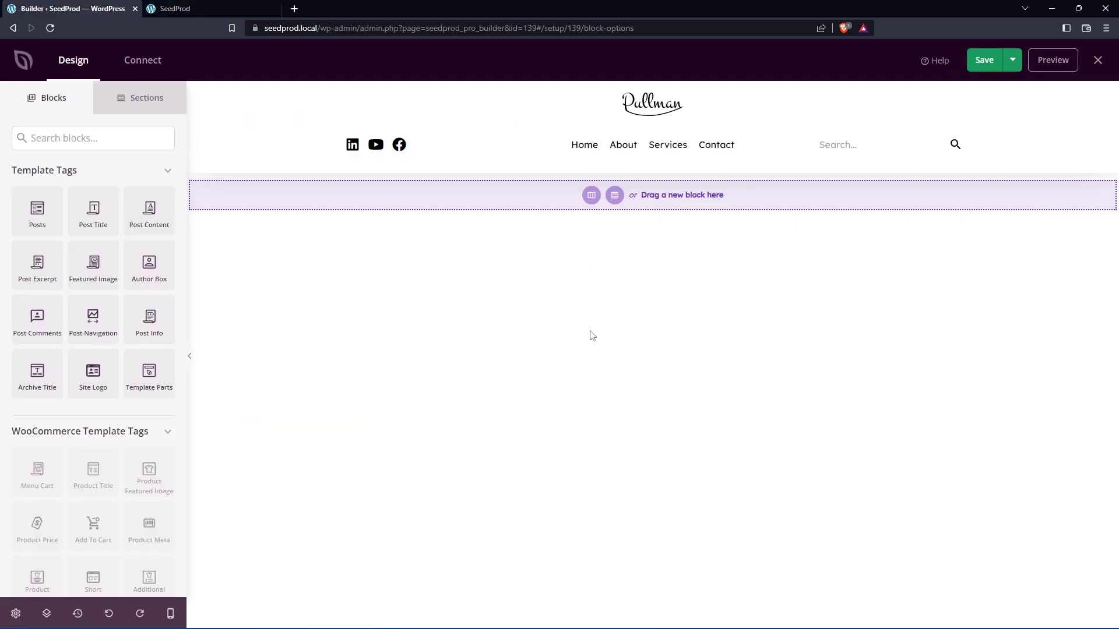
Step: Replace the header's Pullman logo with the SP_Logo-Leaf.png leaf logo from the media library
mouse_move(652, 117)
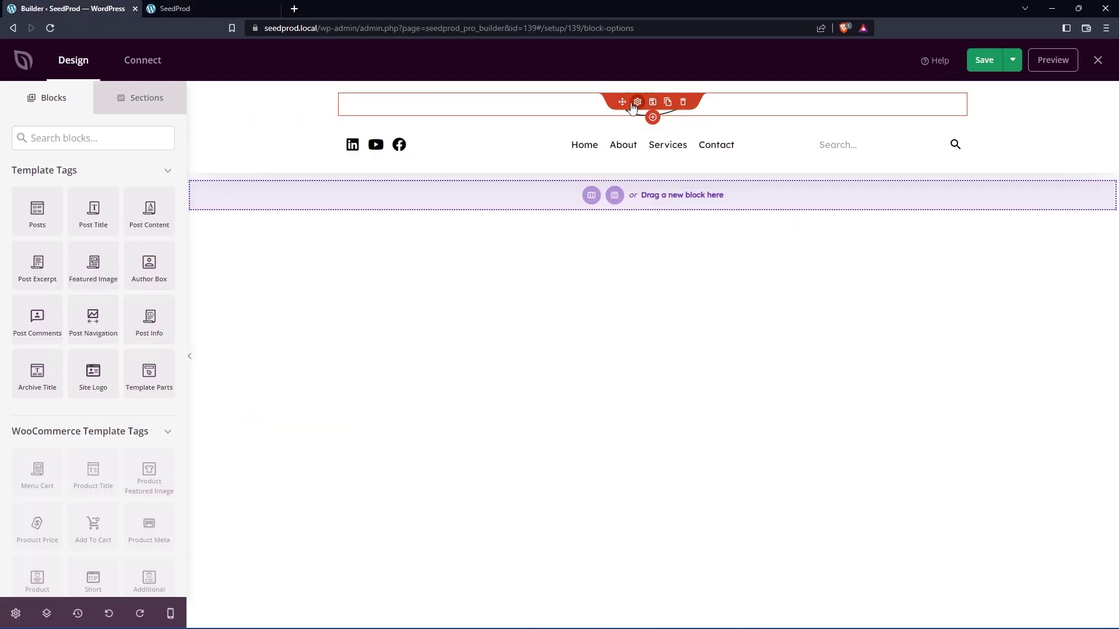
click(638, 105)
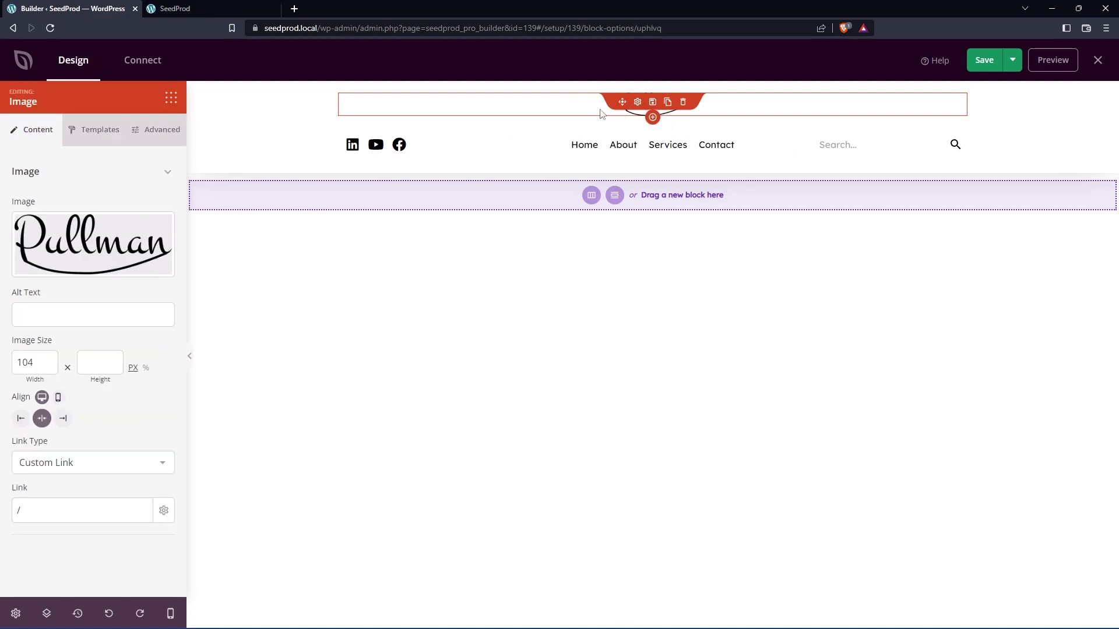
mouse_move(97, 238)
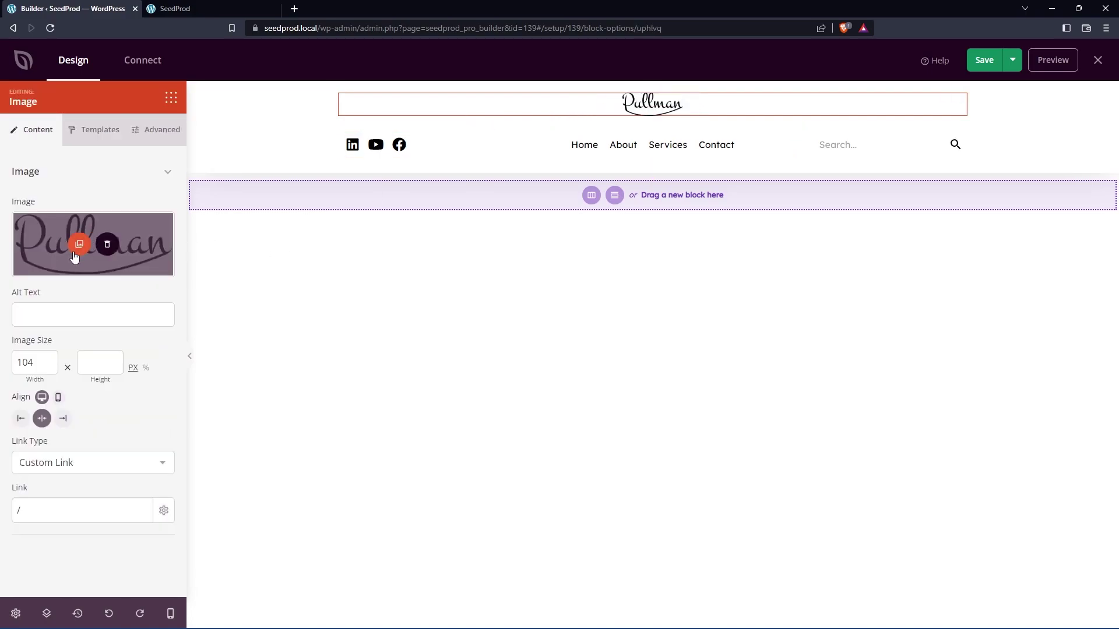
click(106, 244)
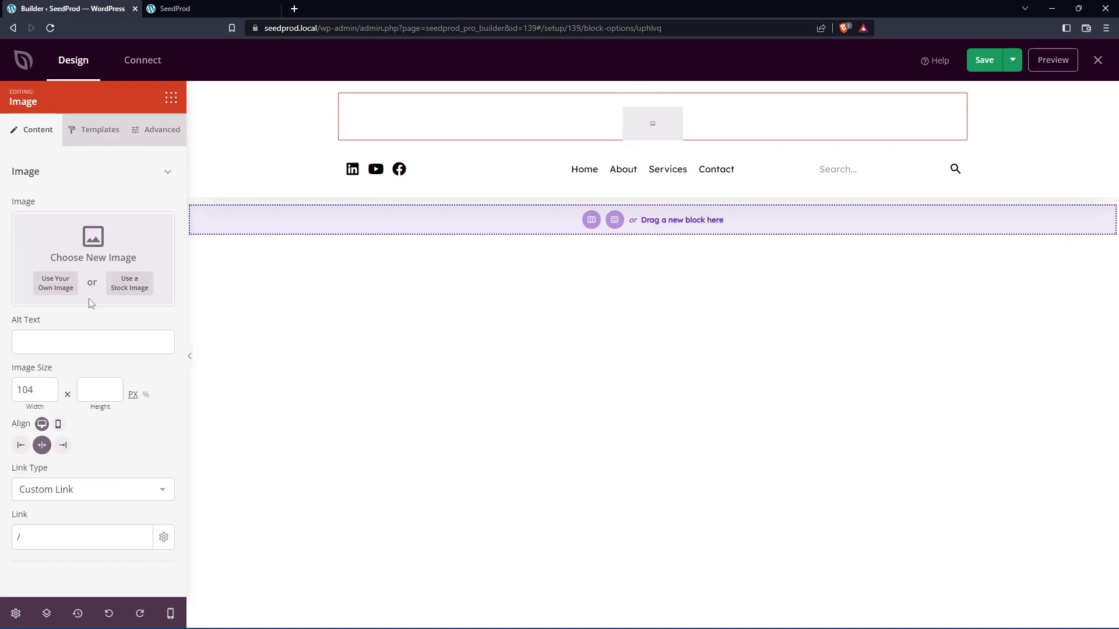
click(56, 285)
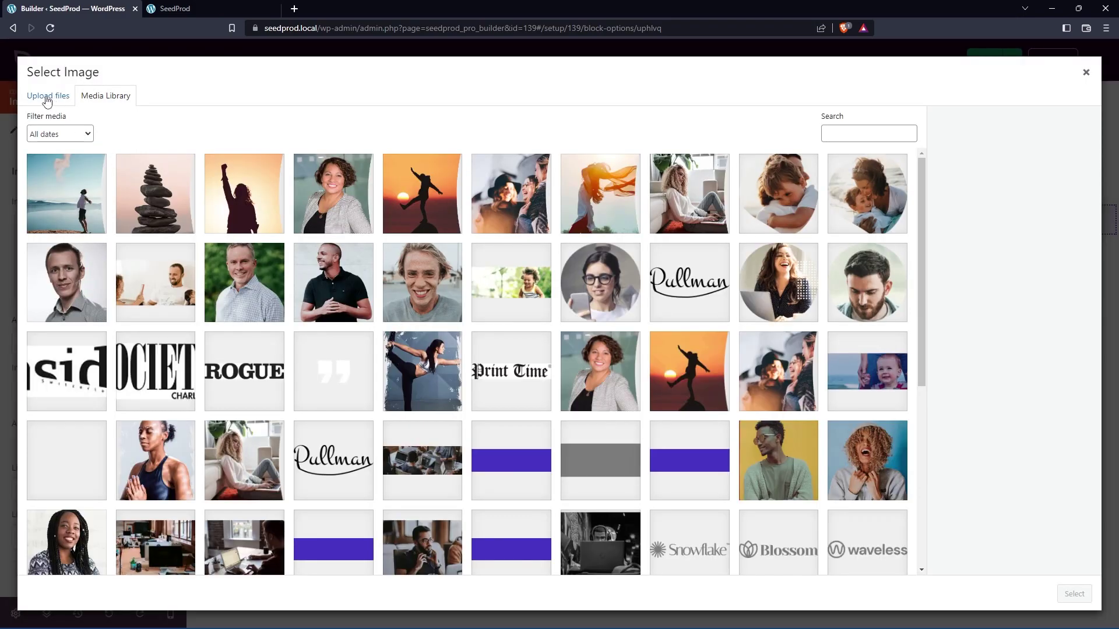
scroll(327, 191, down, 6)
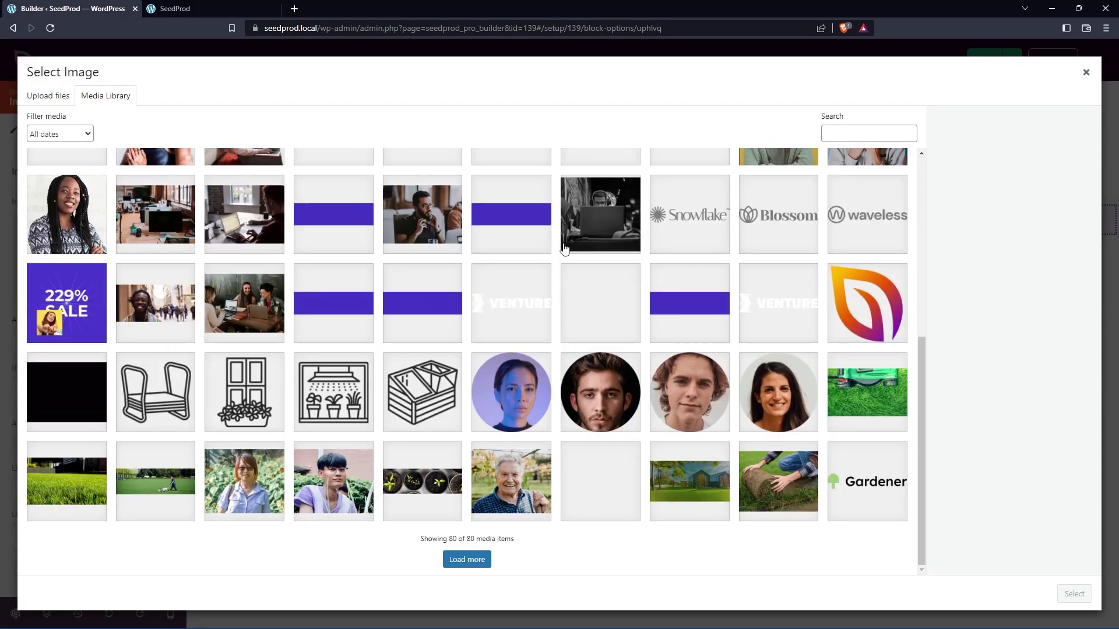
click(872, 309)
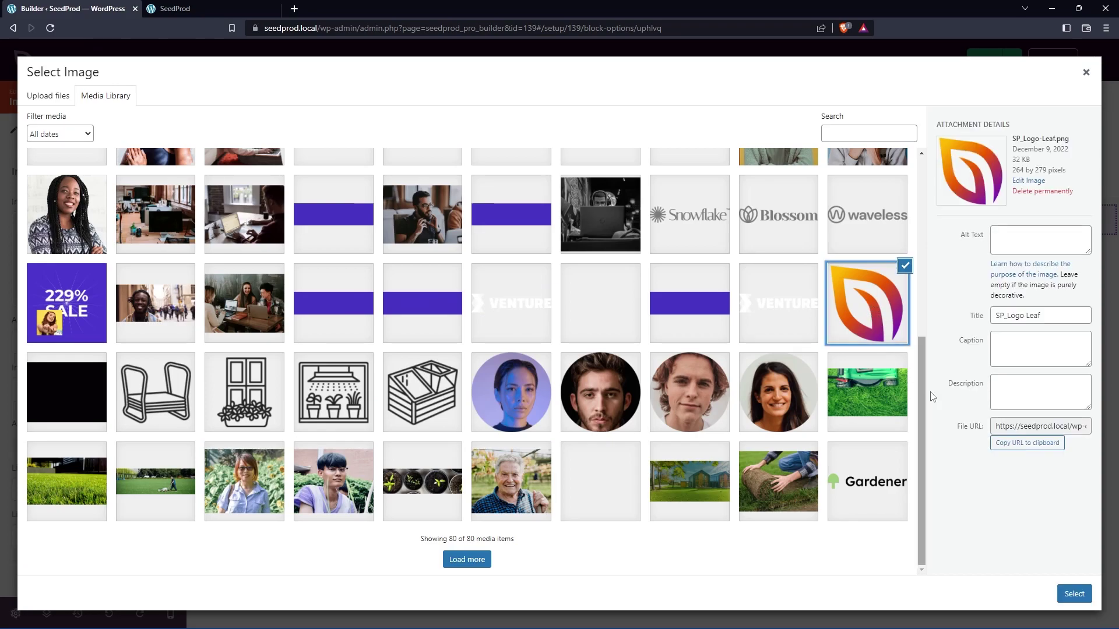
click(1074, 594)
Step: Set the leaf logo's image width to 50 px, keeping it centred
drag(48, 463, 13, 463)
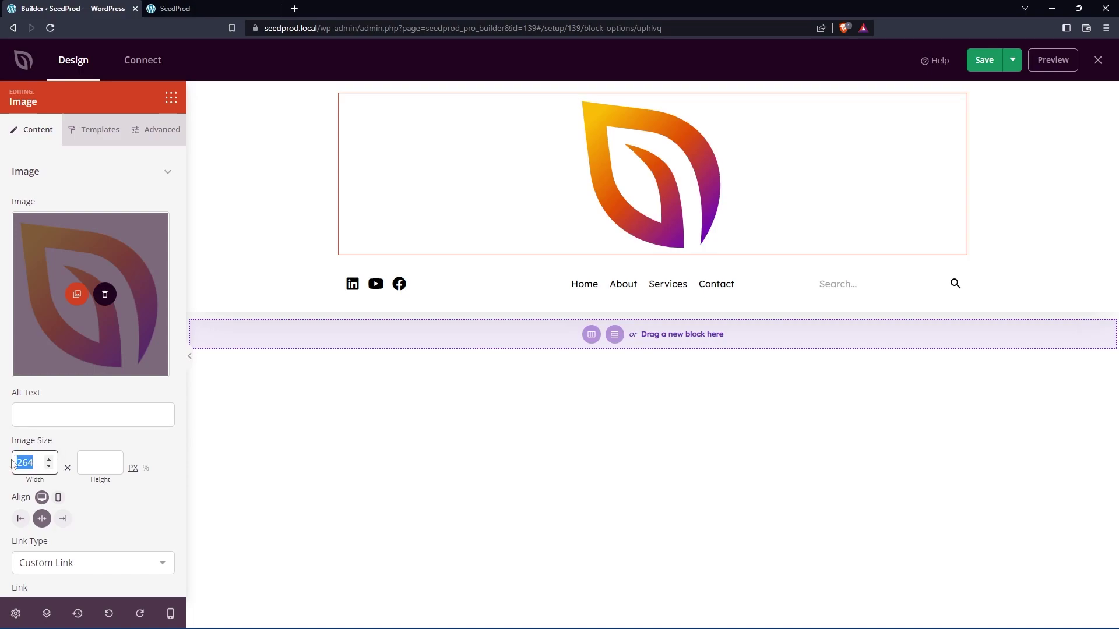
text(50)
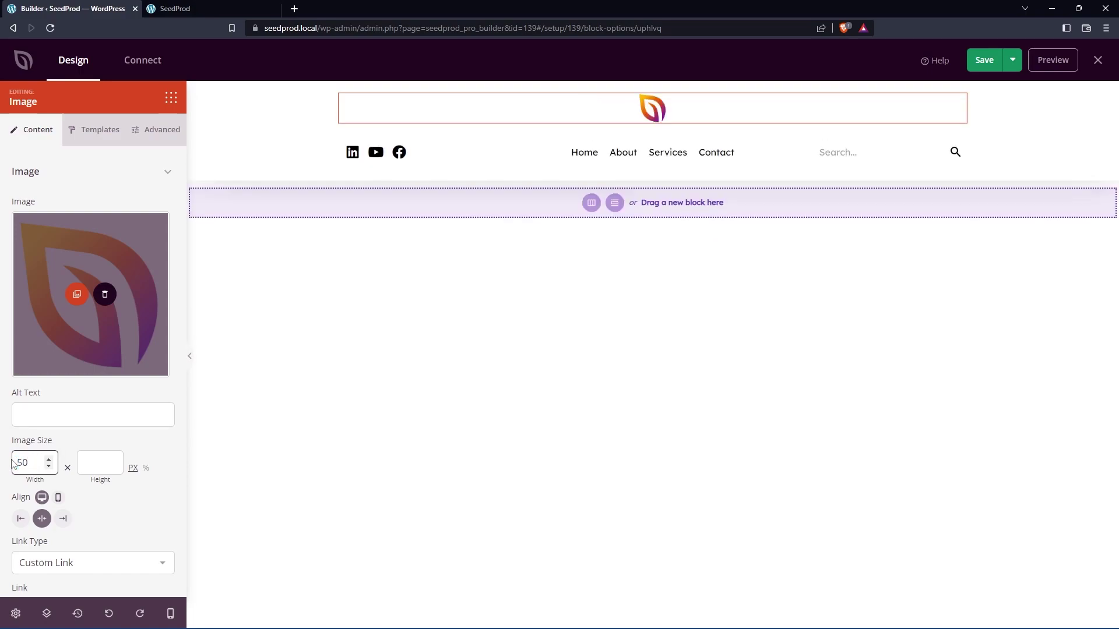
scroll(124, 498, down, 1)
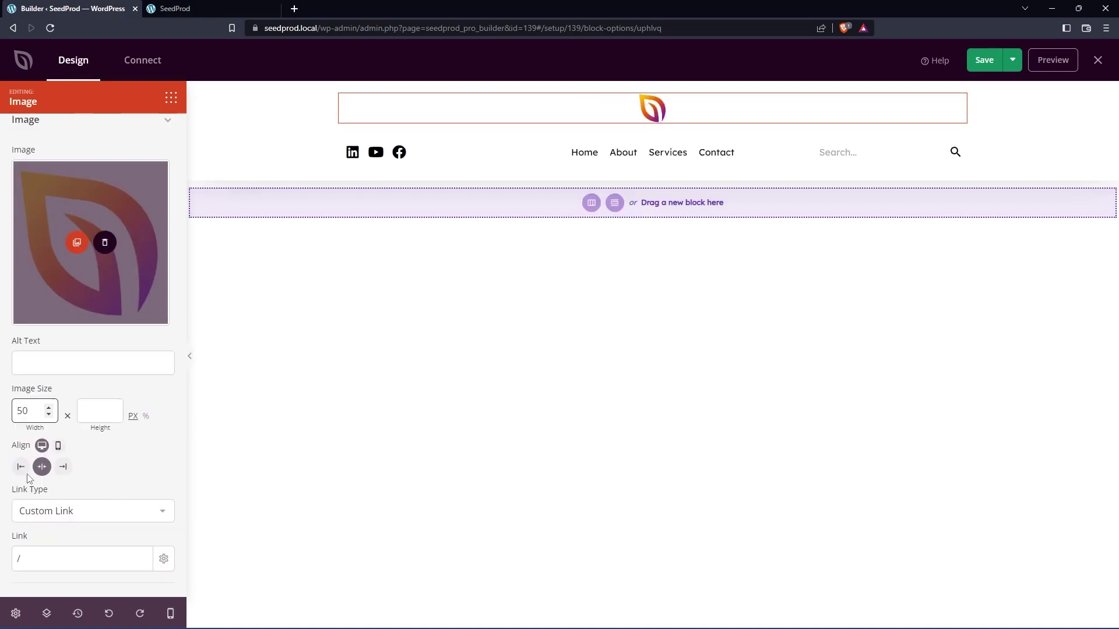
scroll(138, 482, up, 1)
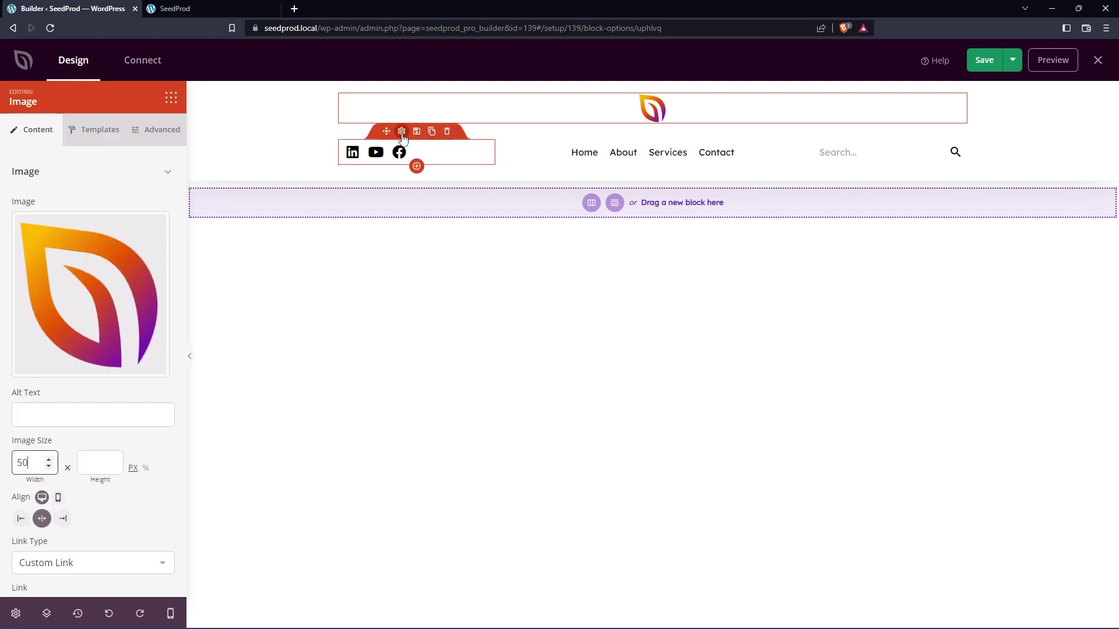
Step: Replace the LinkedIn and Facebook profiles with new Facebook and Instagram profiles after YouTube
click(402, 134)
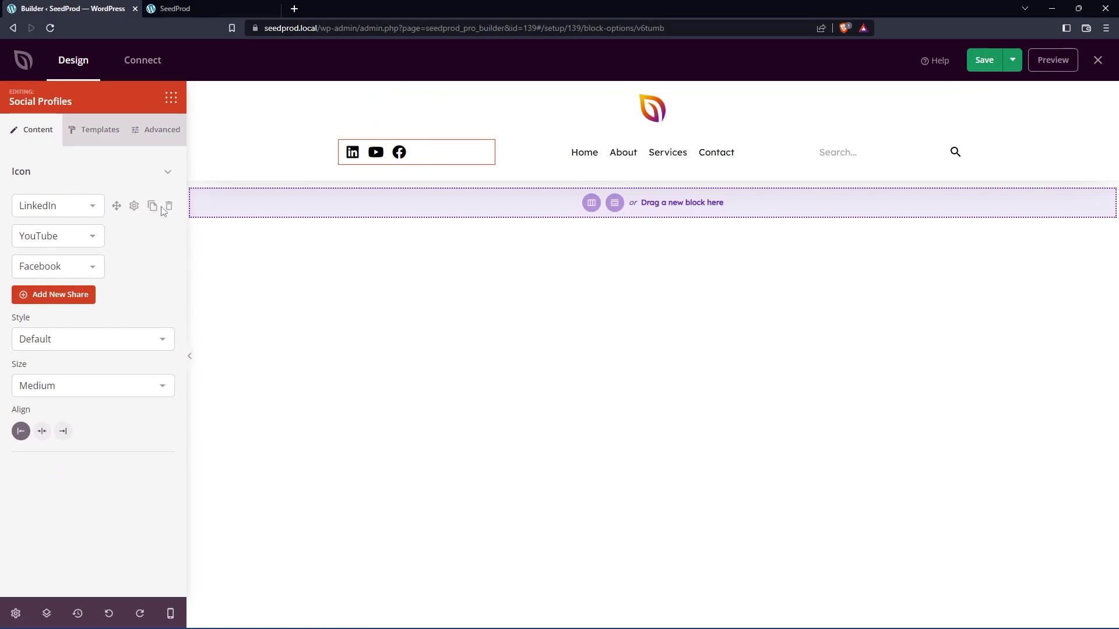
click(167, 208)
click(168, 236)
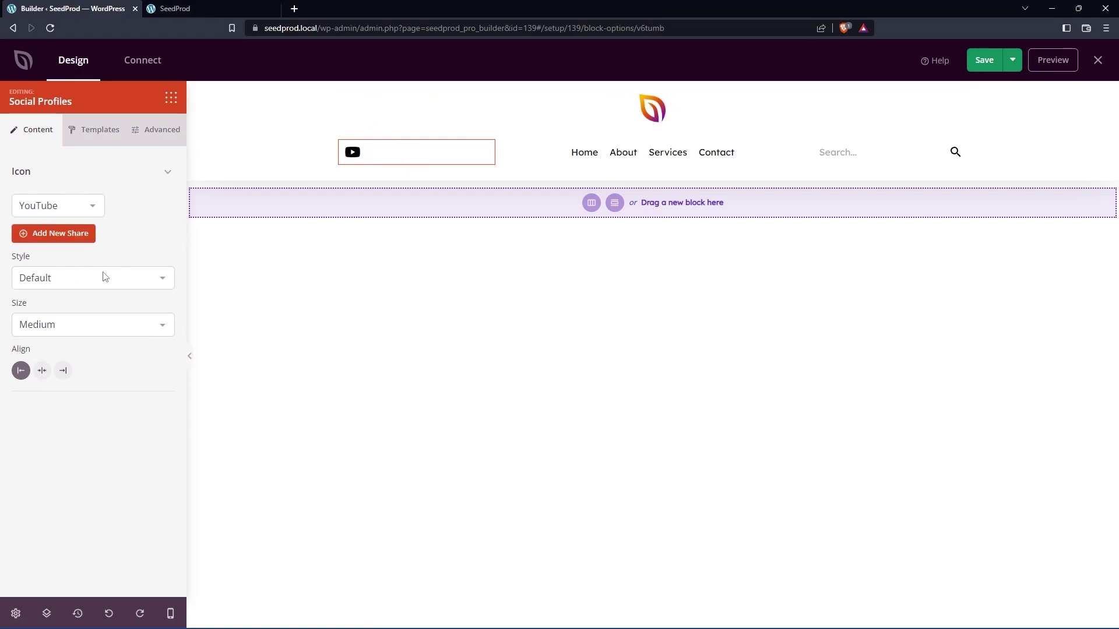
click(57, 236)
click(61, 239)
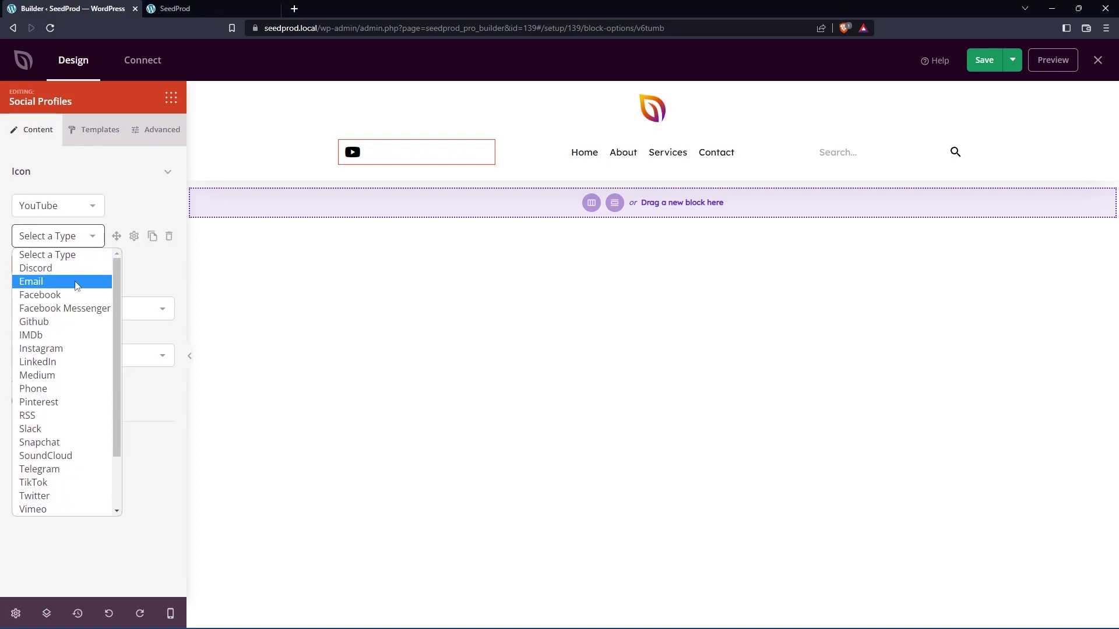
click(73, 293)
click(88, 268)
click(58, 267)
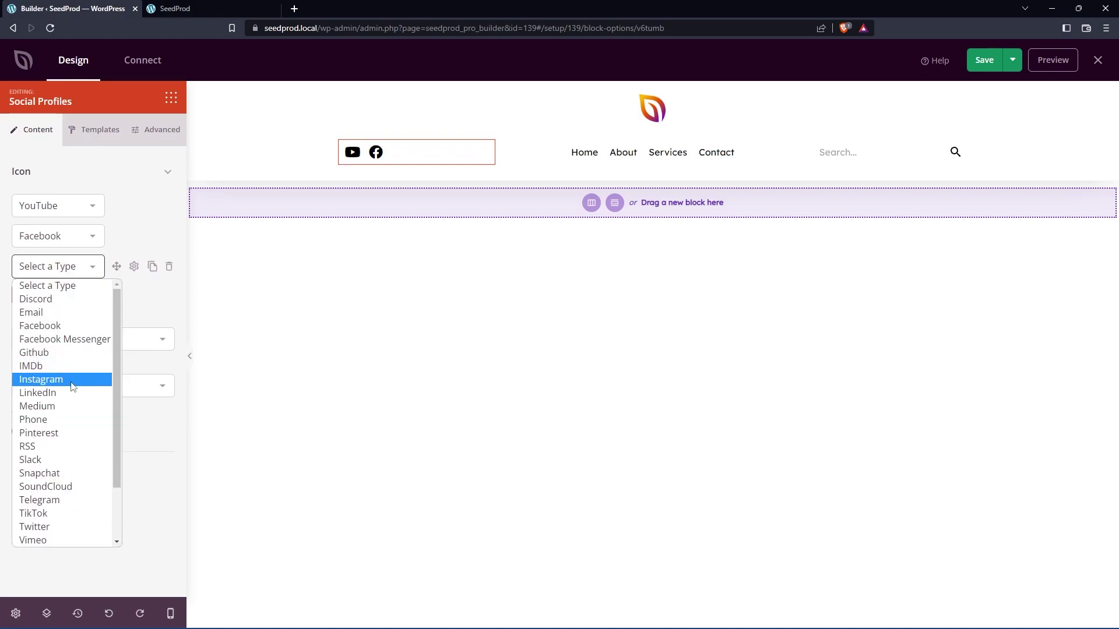
click(62, 380)
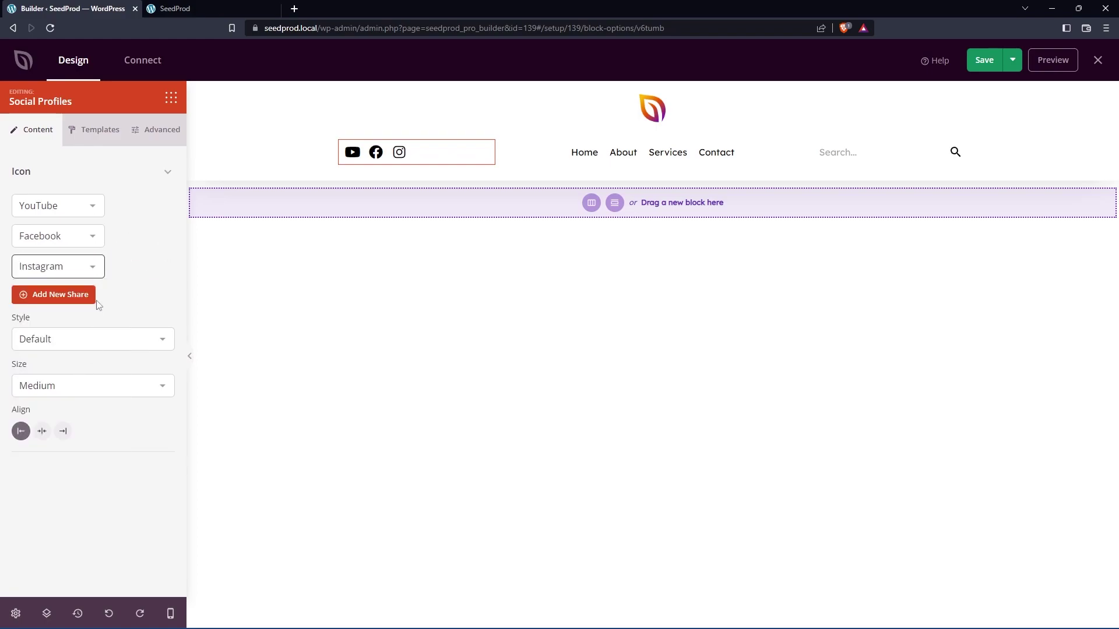
Step: Style the social icons with the dark rounded-square tile design from Templates
click(87, 341)
click(72, 369)
key(ctrl+z)
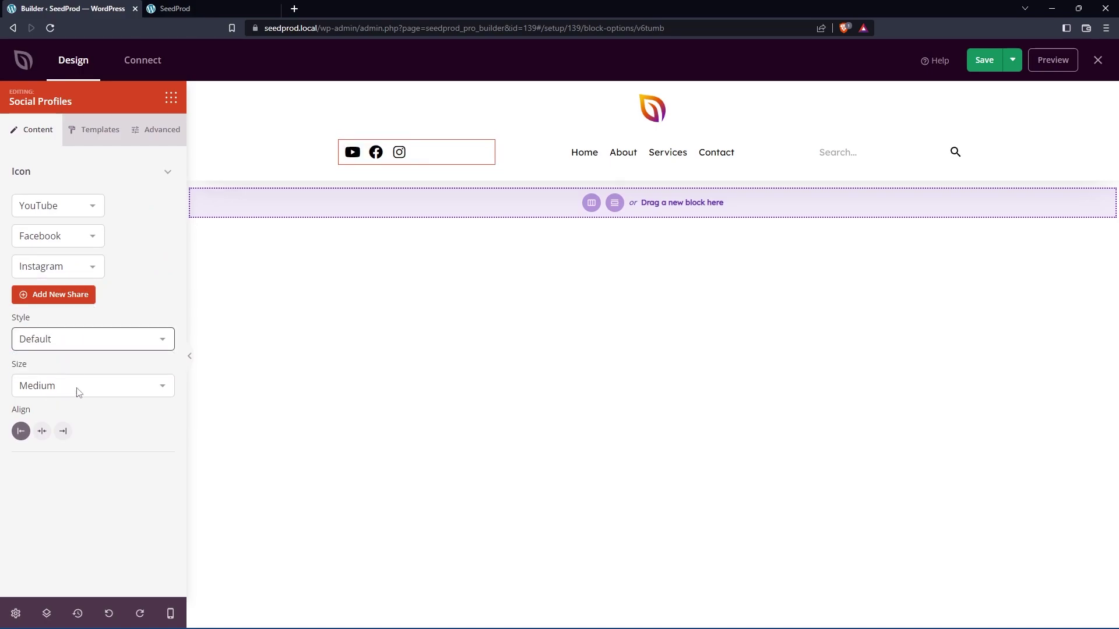
click(95, 130)
scroll(97, 436, down, 2)
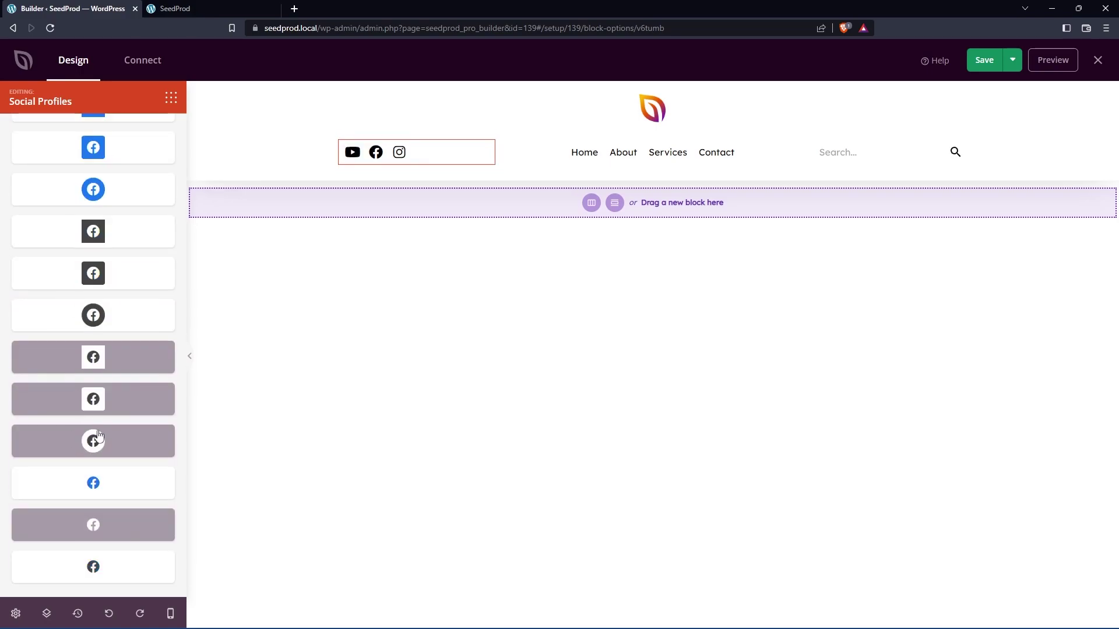
click(102, 479)
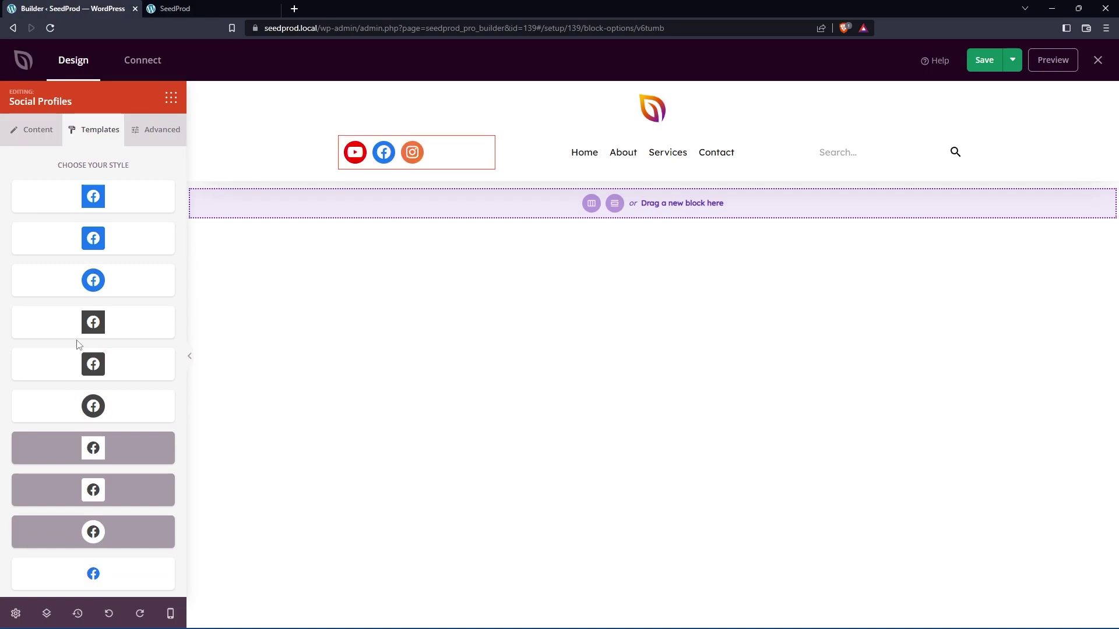
click(102, 371)
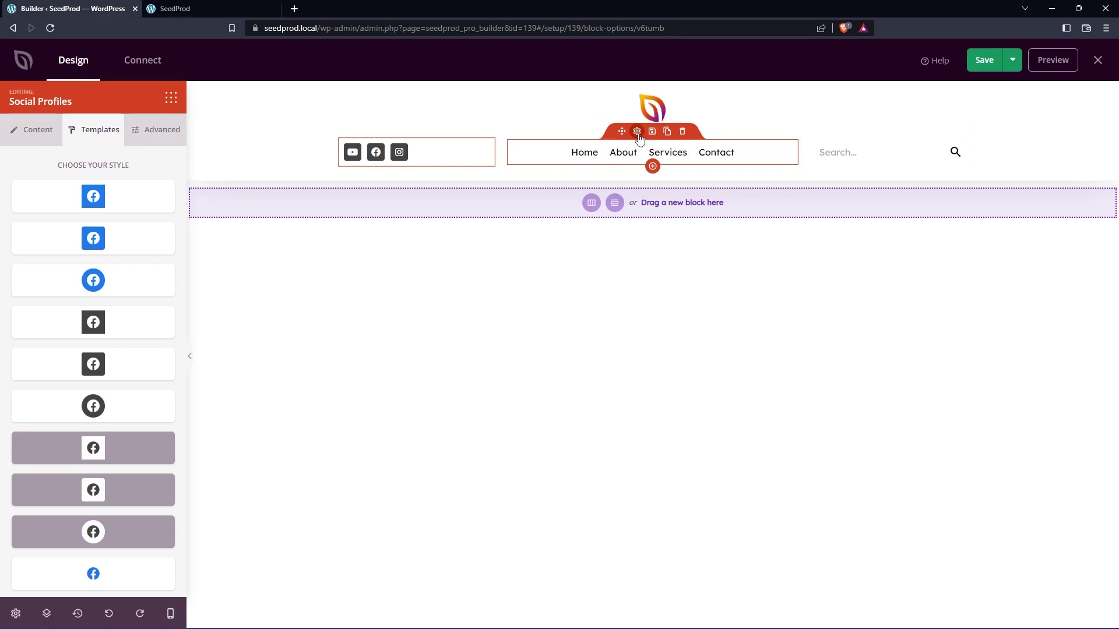
Step: Keep the nav menu on the Simple type after trying WordPress Menu, then select the Search Form block
click(639, 145)
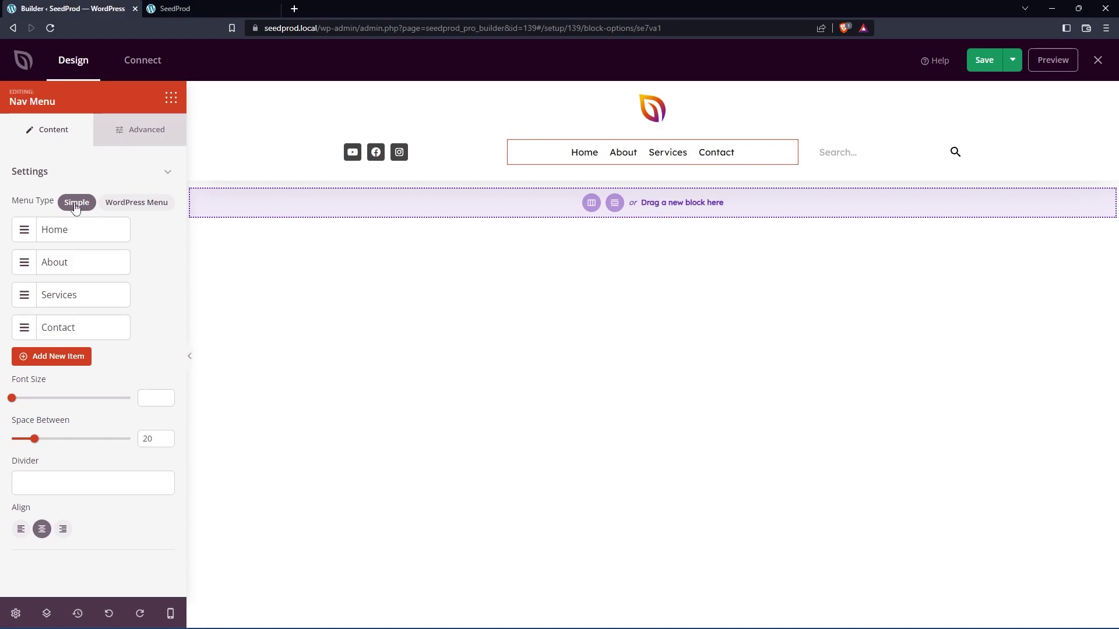
click(134, 202)
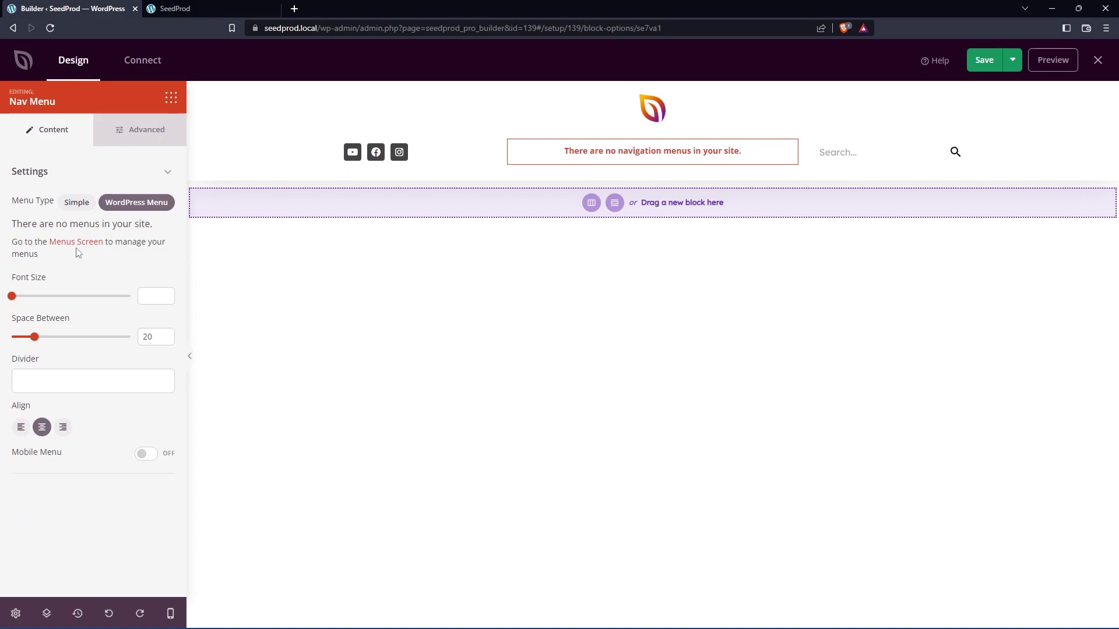
click(77, 202)
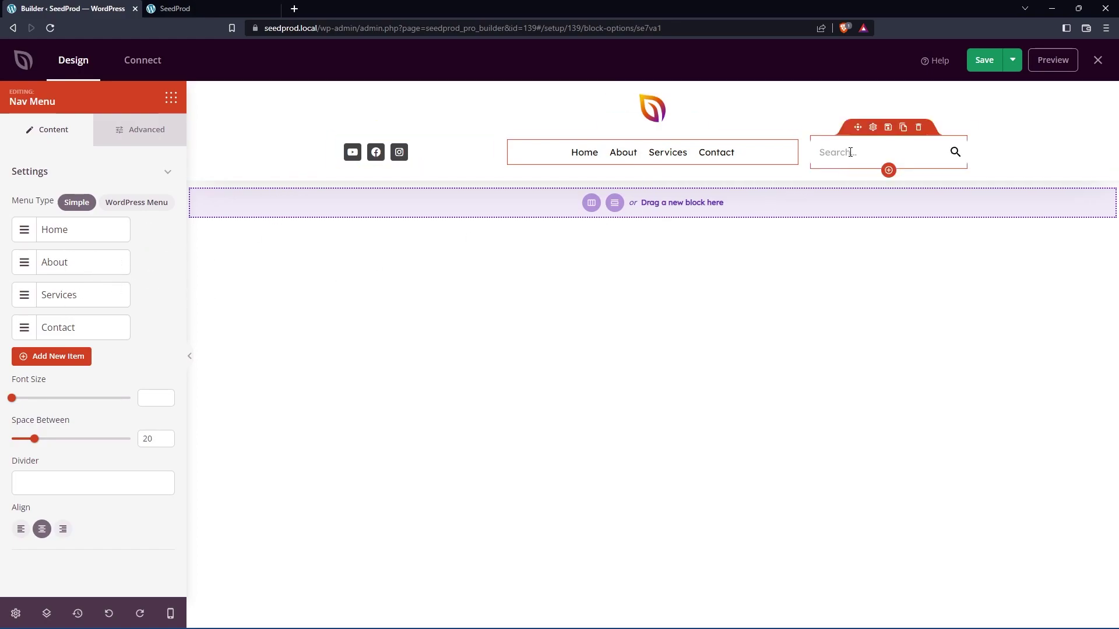
click(830, 152)
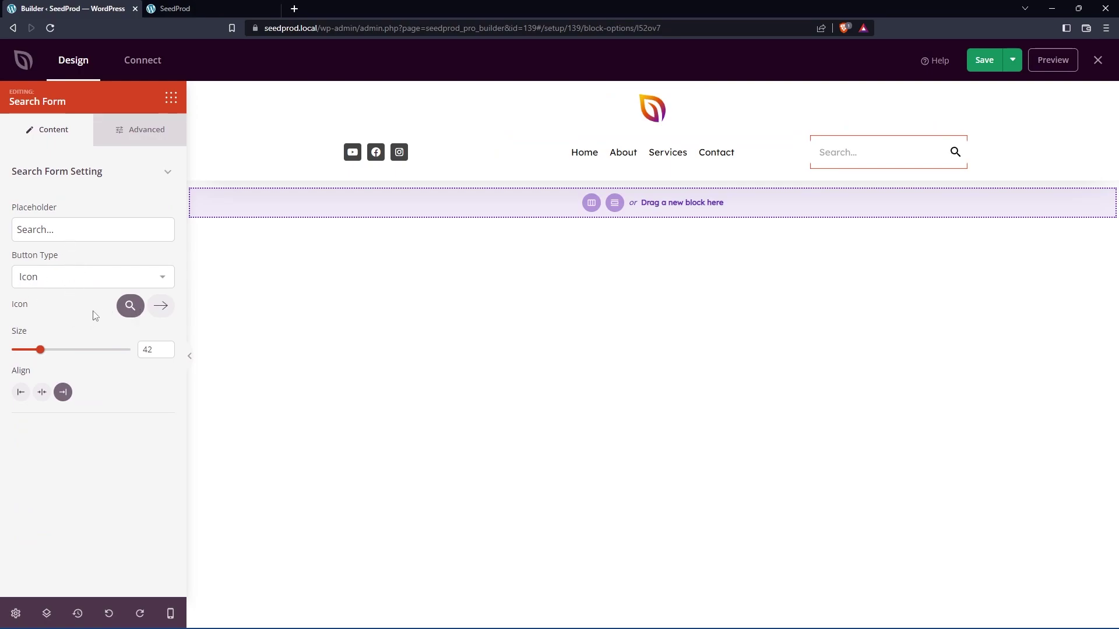
Step: Save the leaf-logo header and reload the live site to check it
click(985, 60)
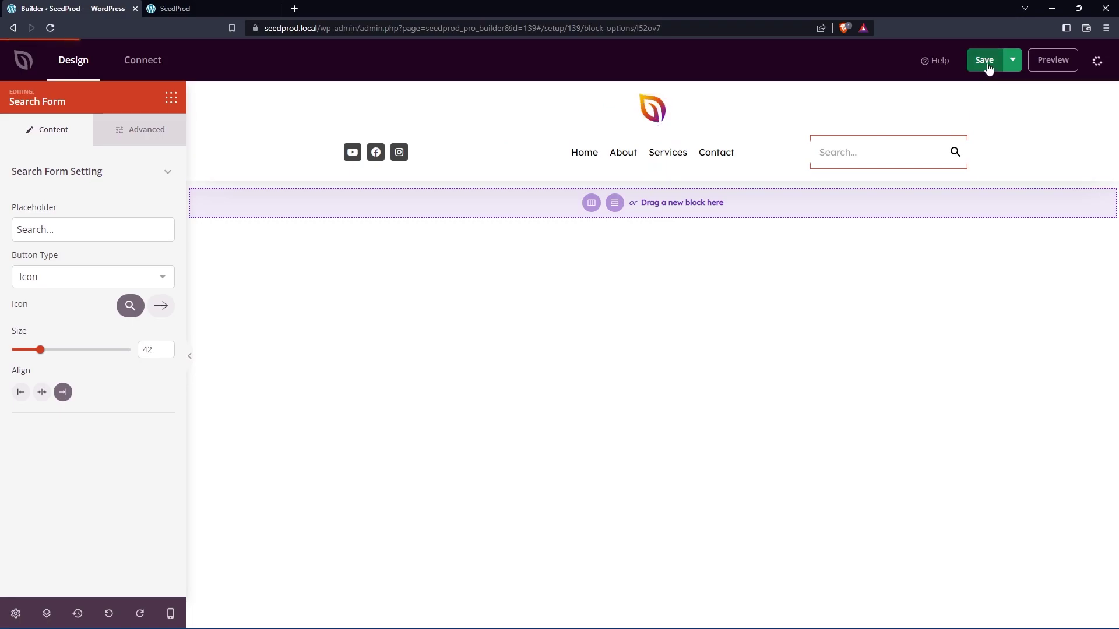
key(ctrl+Tab)
click(50, 28)
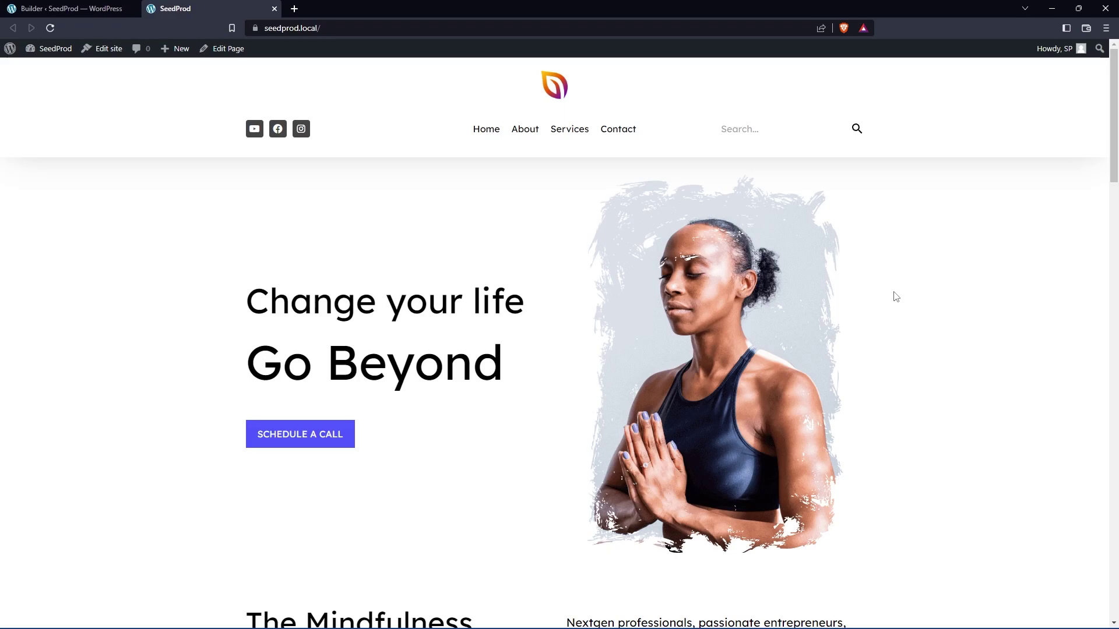
Step: Delete the whole header section from the canvas, confirming 'Yes, delete it!'
click(104, 9)
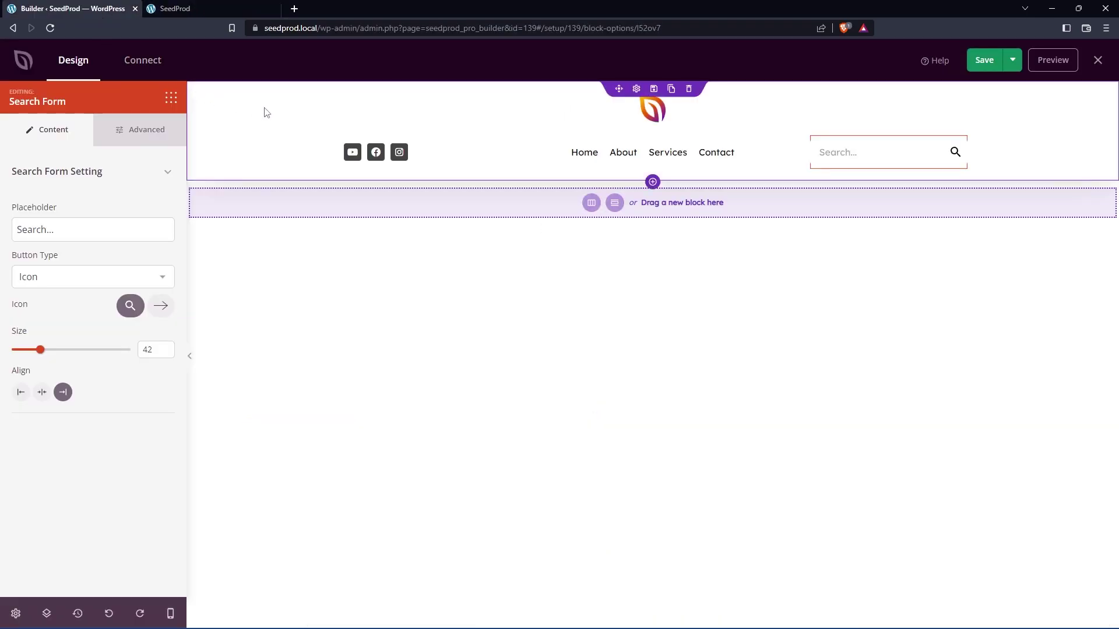
click(675, 96)
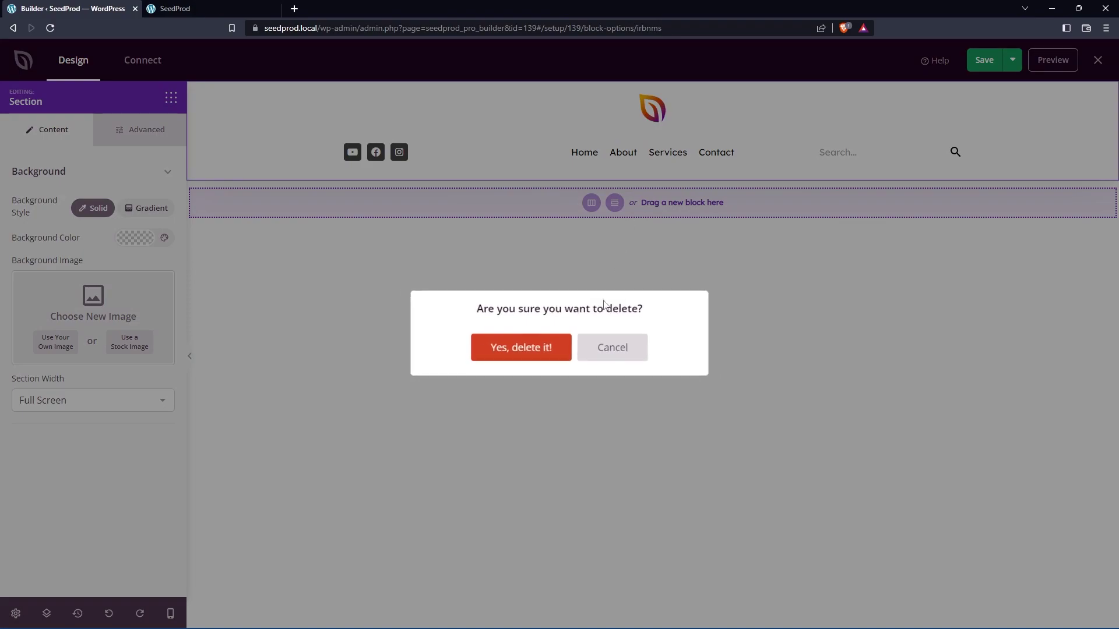
click(517, 354)
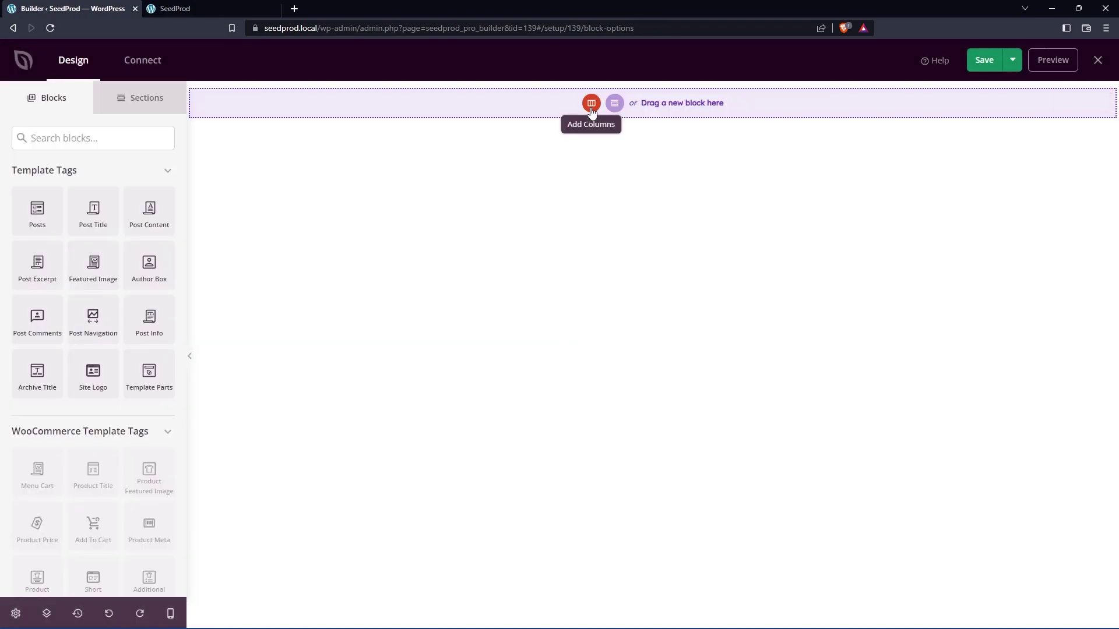
Step: Add a one-third plus two-thirds columns row and narrow its left column
click(592, 104)
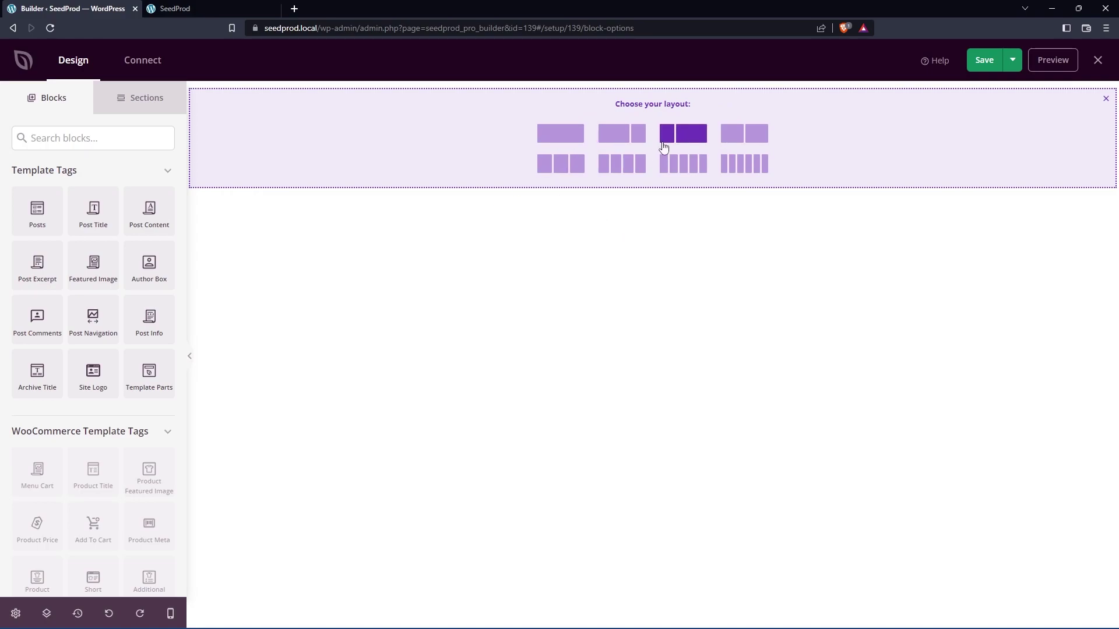
click(690, 138)
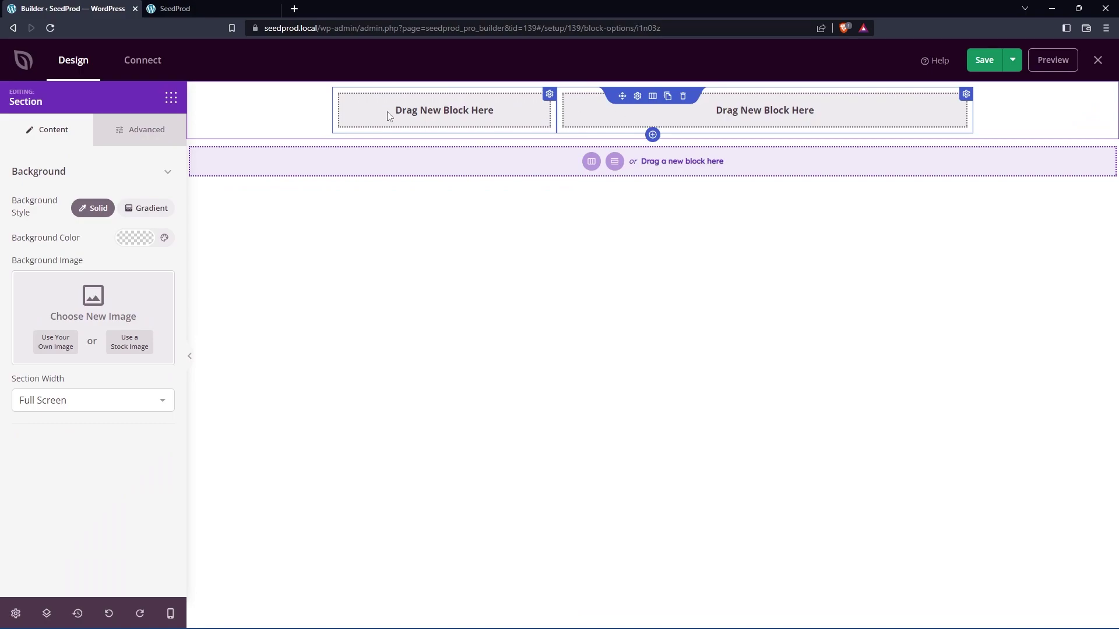
click(652, 97)
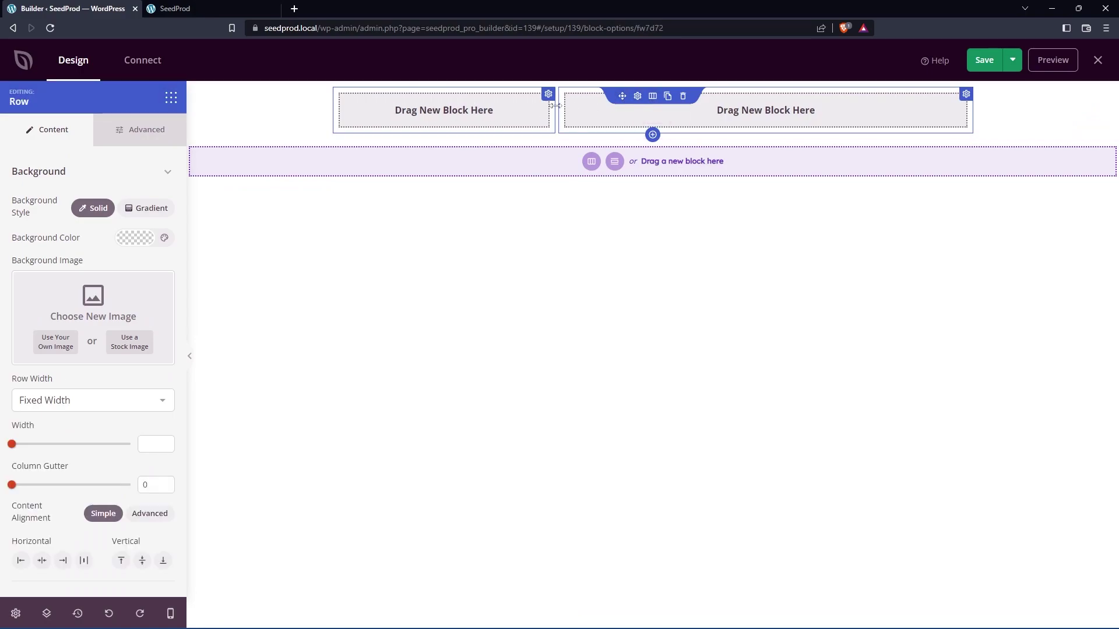
drag(555, 106, 487, 109)
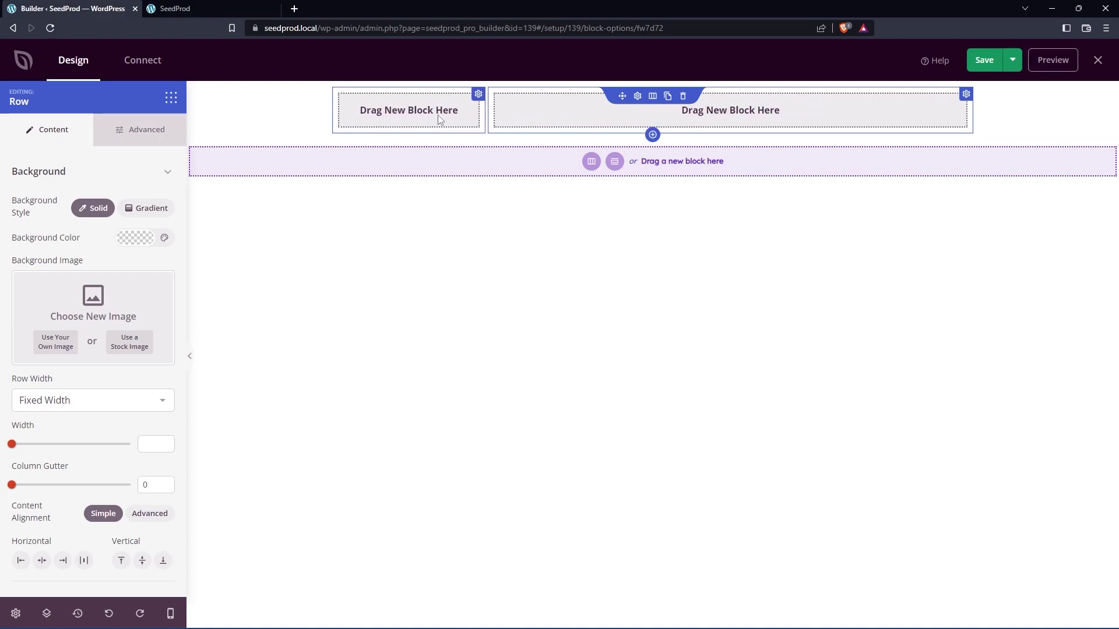
Step: Search Blocks for 'image' and drop an Image block into the left column
click(171, 98)
click(80, 137)
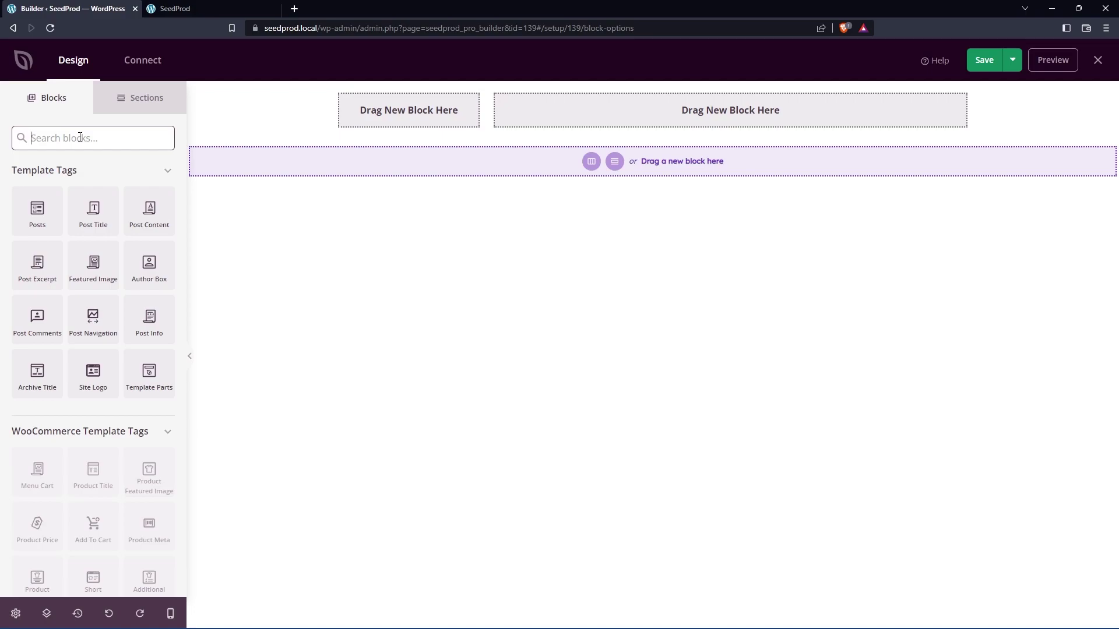
text(image)
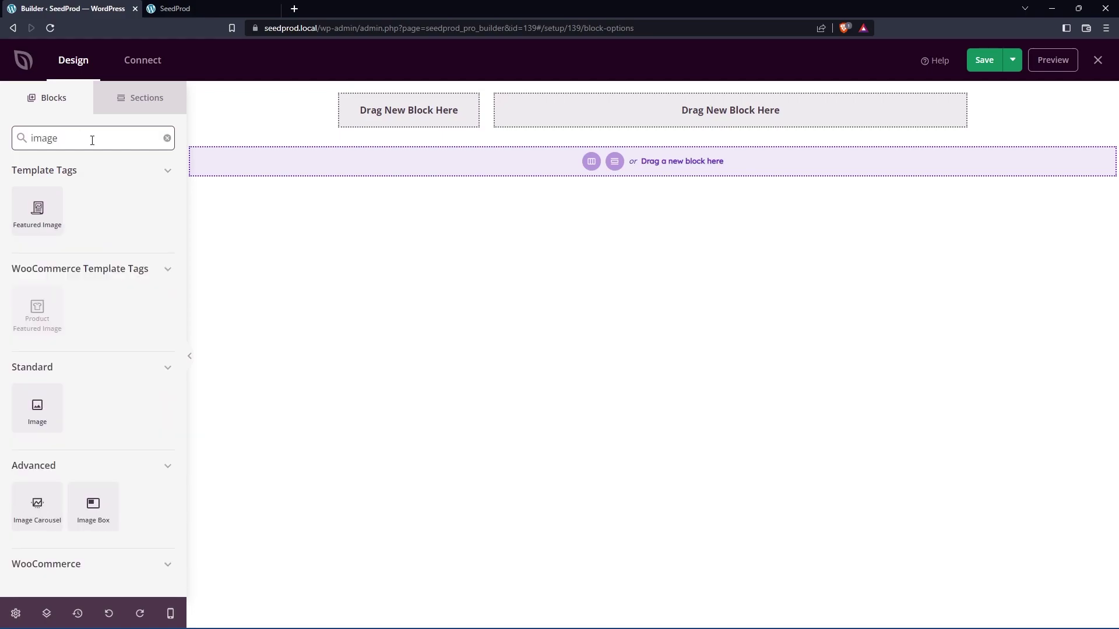
drag(38, 407, 408, 146)
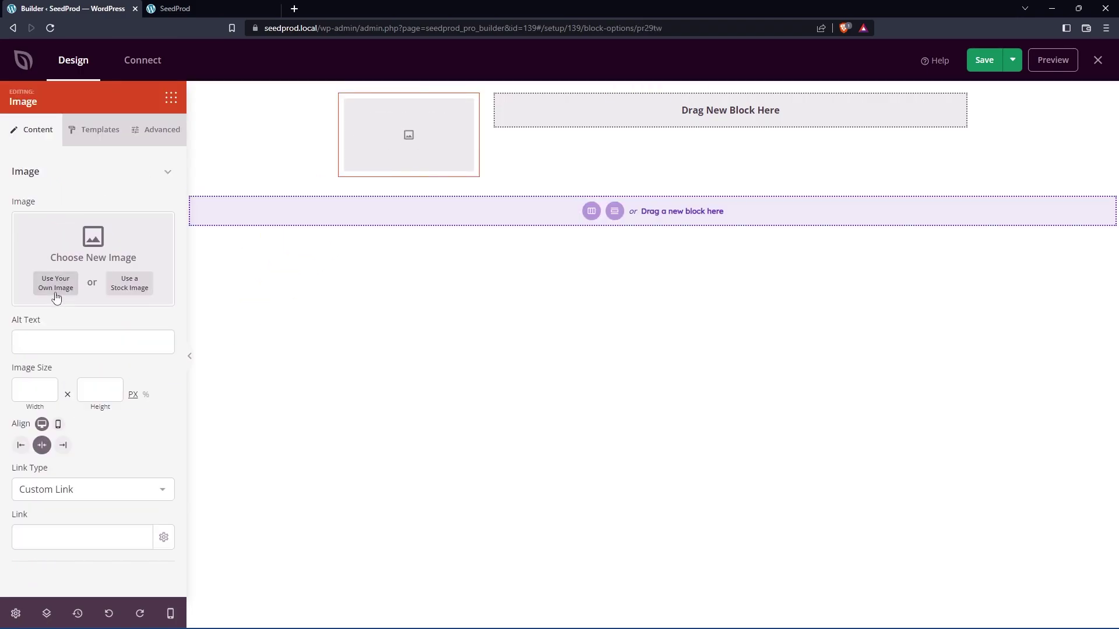
Step: Insert the leaf logo at 50 px wide, aligned left
click(58, 293)
scroll(670, 361, down, 5)
click(871, 315)
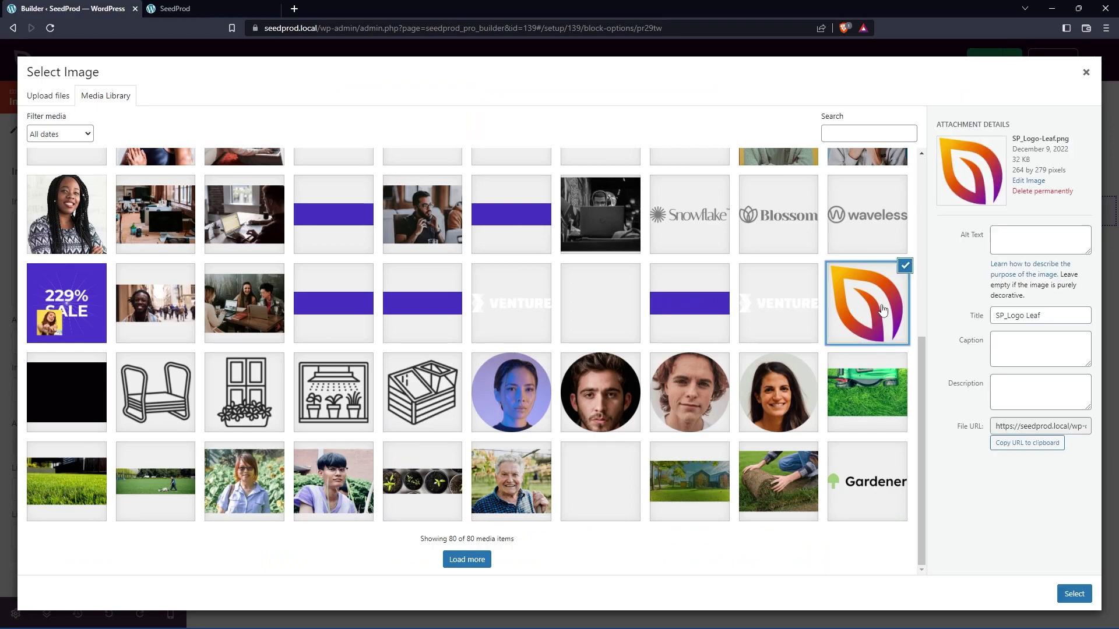
click(1074, 594)
drag(41, 463, 3, 463)
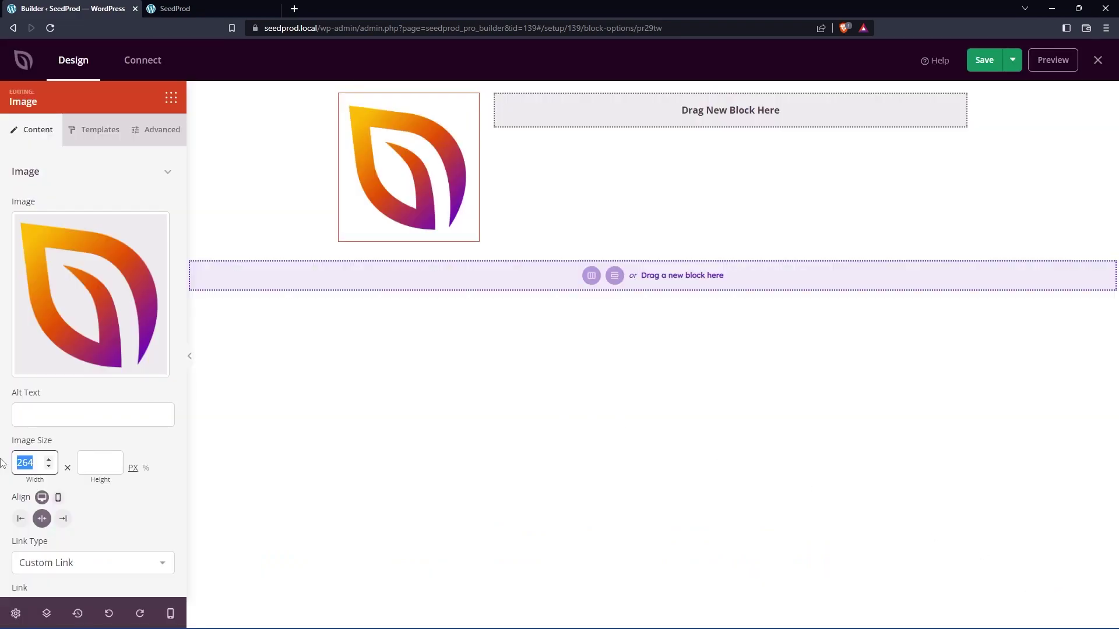
text(50)
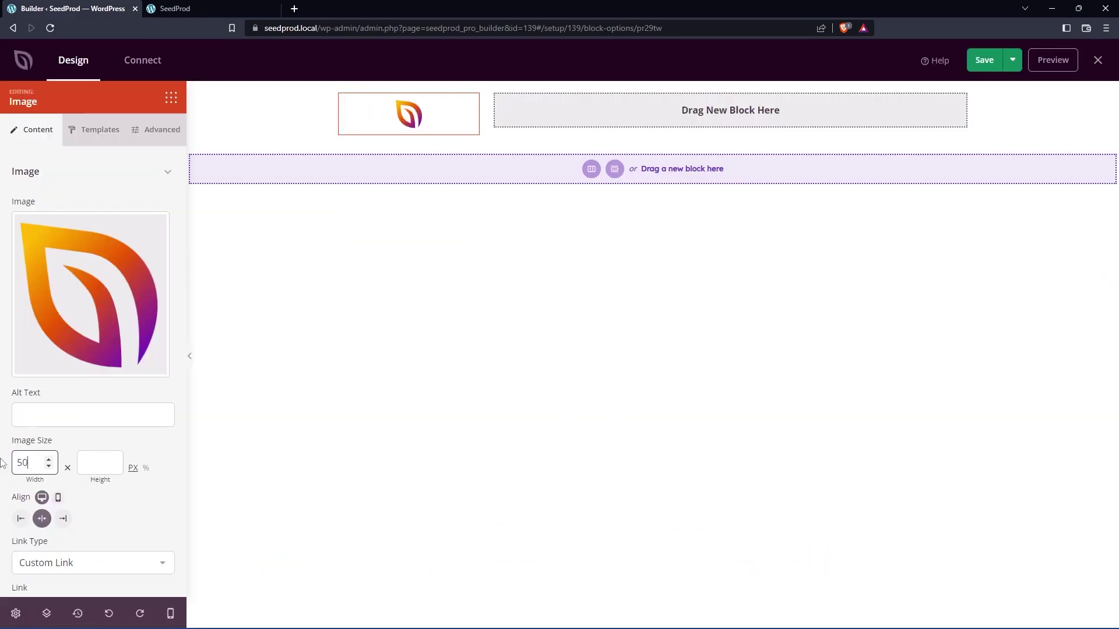
click(20, 518)
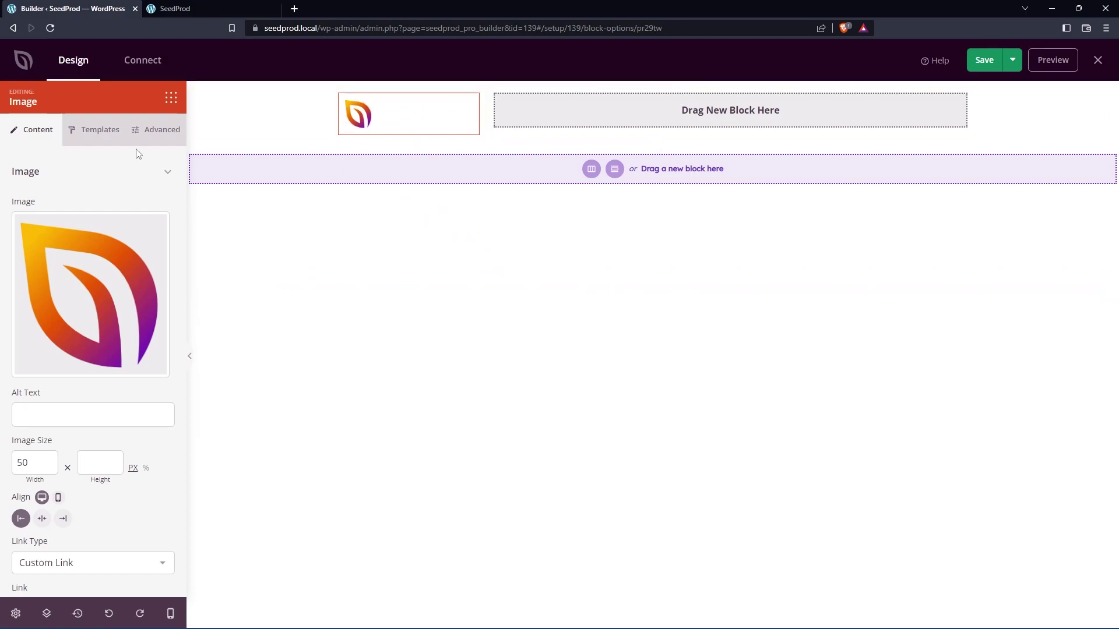
Step: Search Blocks for 'menu' and drop a Nav Menu block into the right column
click(170, 98)
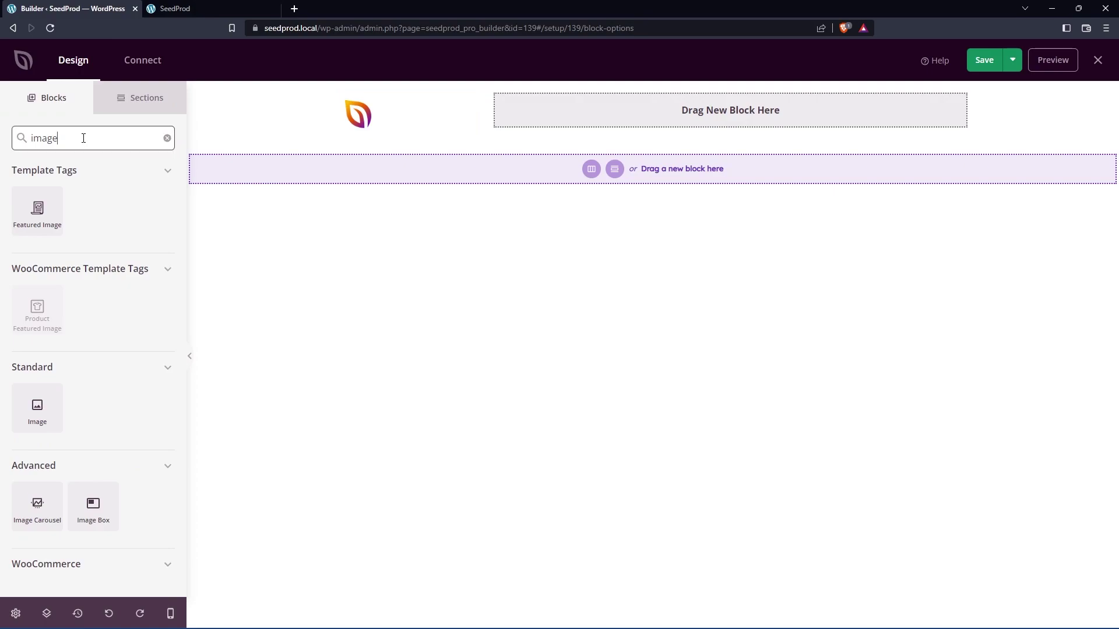
drag(57, 138, 6, 144)
text(menu)
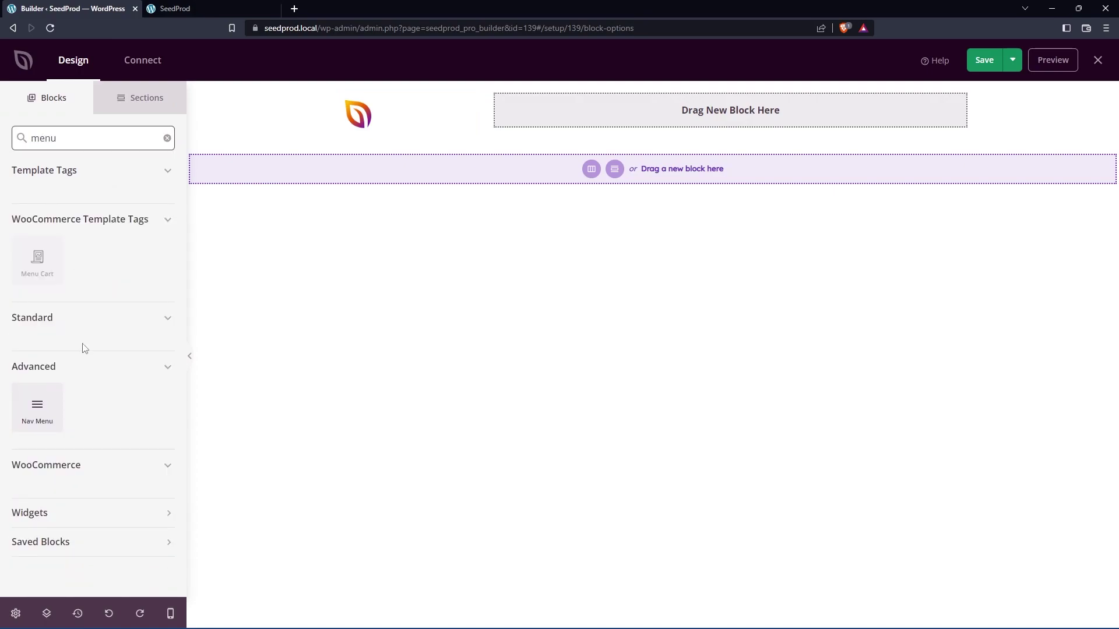
drag(41, 408, 737, 110)
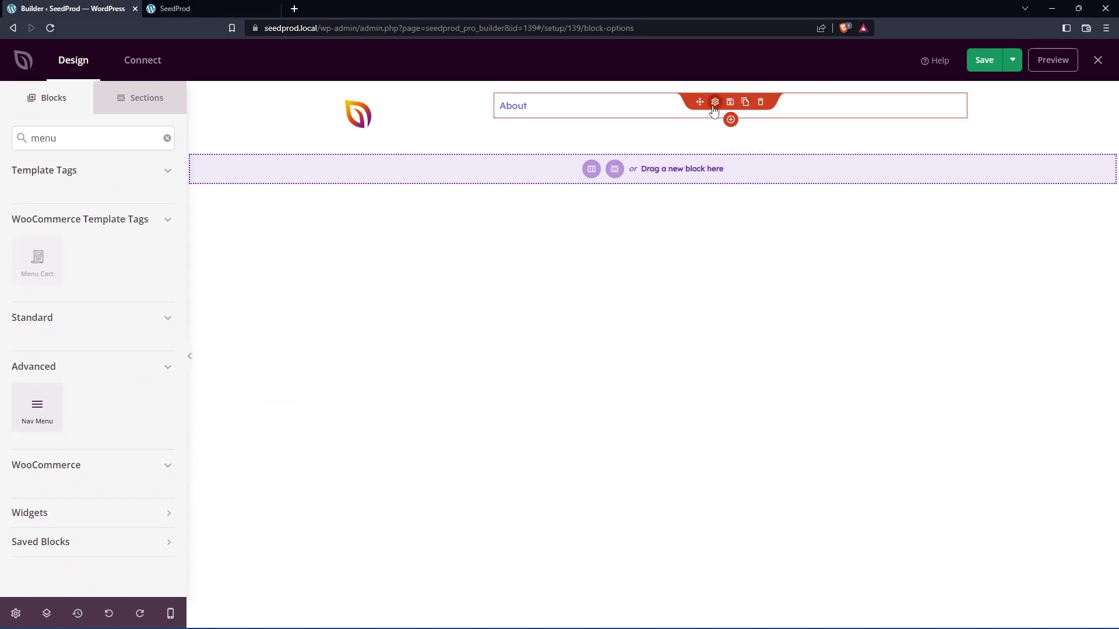
click(713, 104)
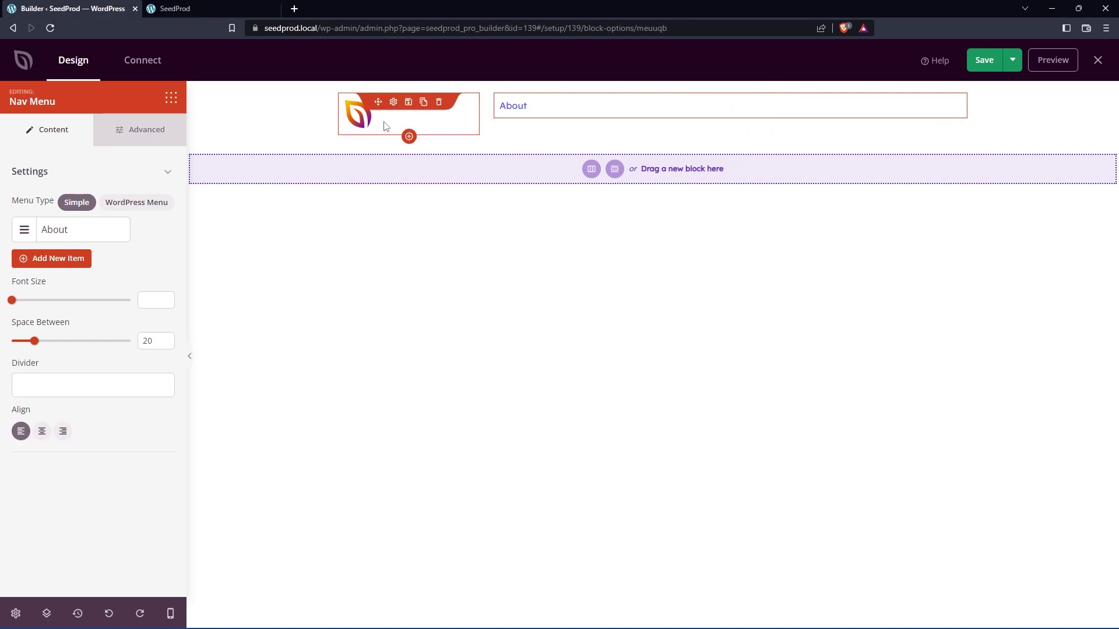
Step: Add menu Items 2–5 and align the menu right at font size 19
click(58, 262)
click(59, 291)
click(58, 323)
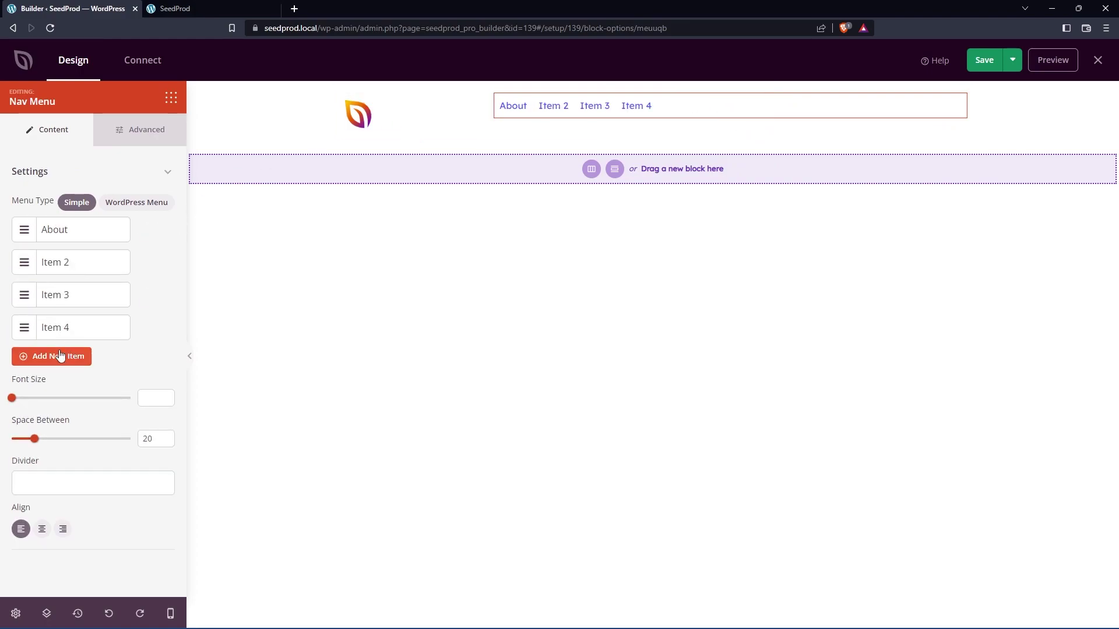
click(60, 355)
click(64, 561)
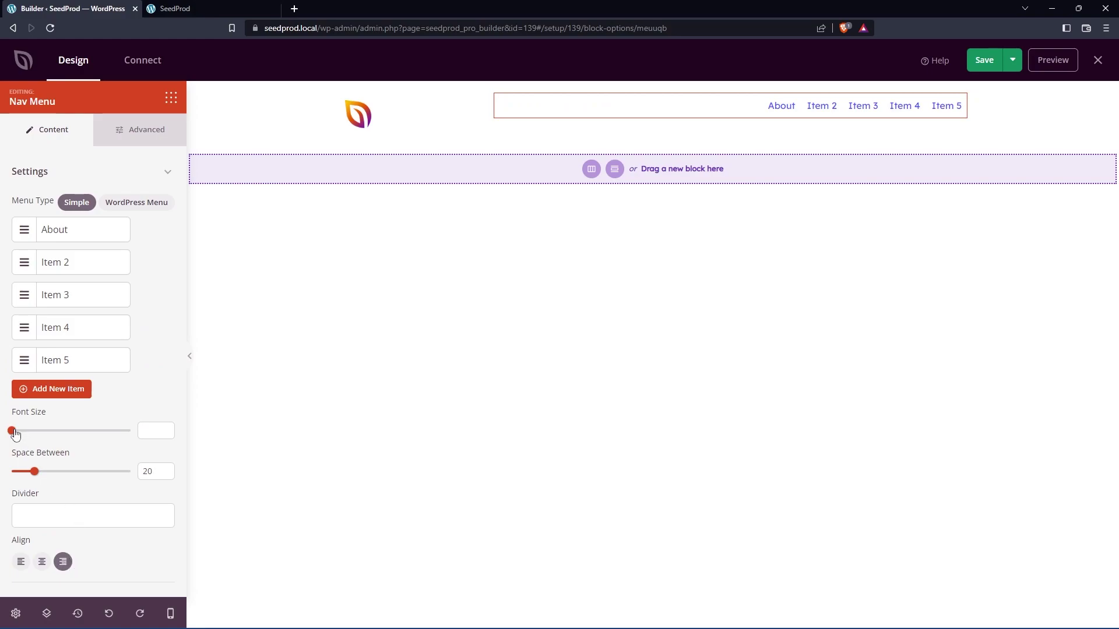
drag(12, 431, 29, 432)
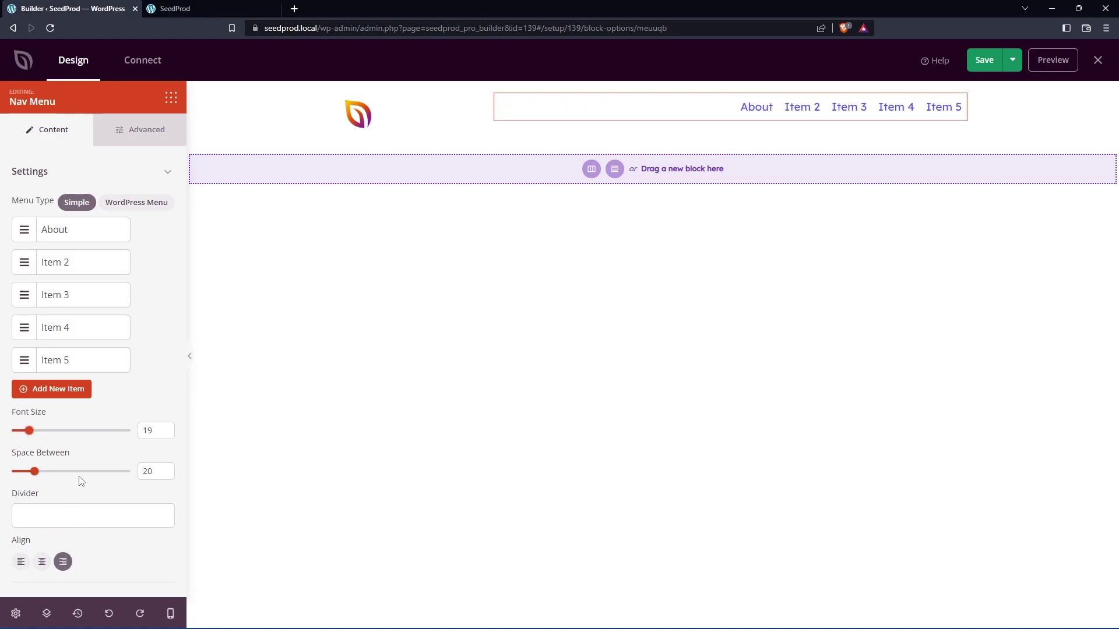
click(70, 514)
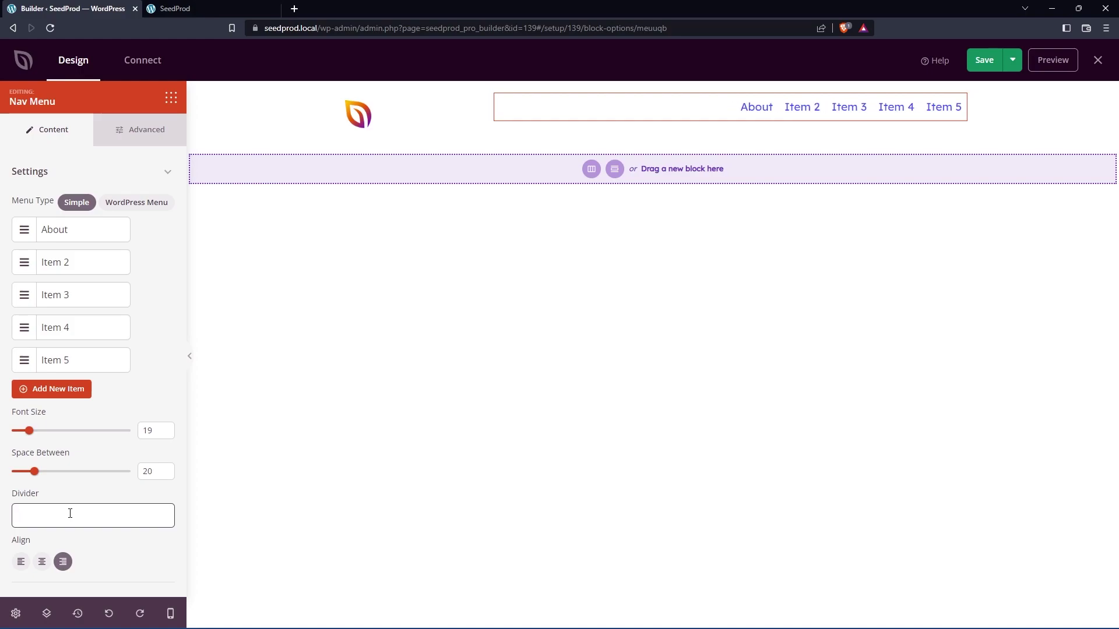
click(140, 139)
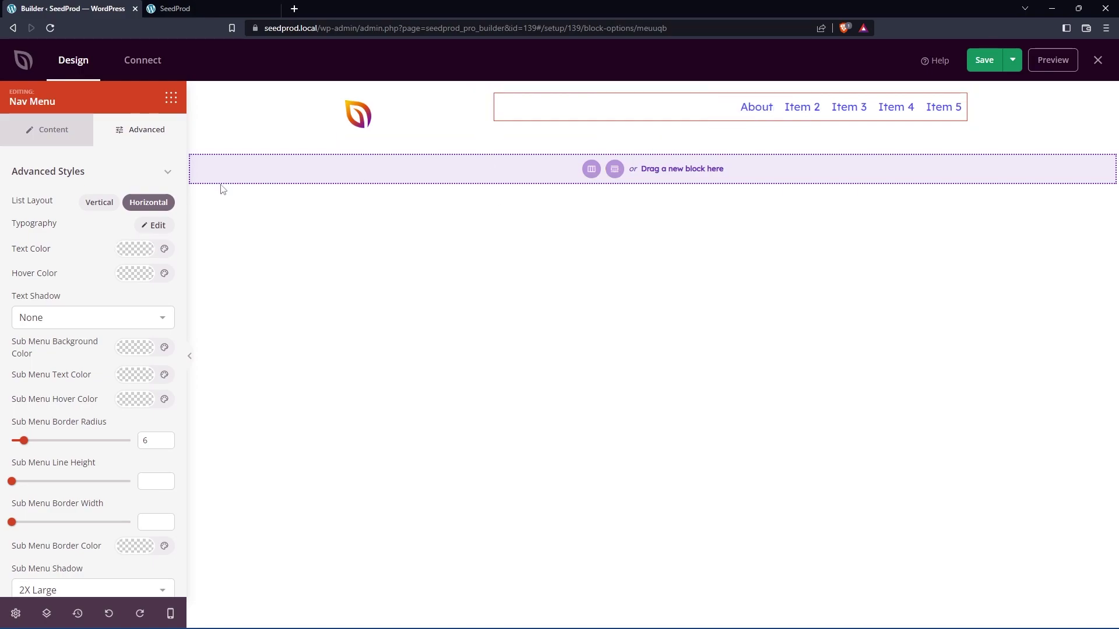
Step: Try a pale lavender header background, save, and preview it on the live site
click(267, 118)
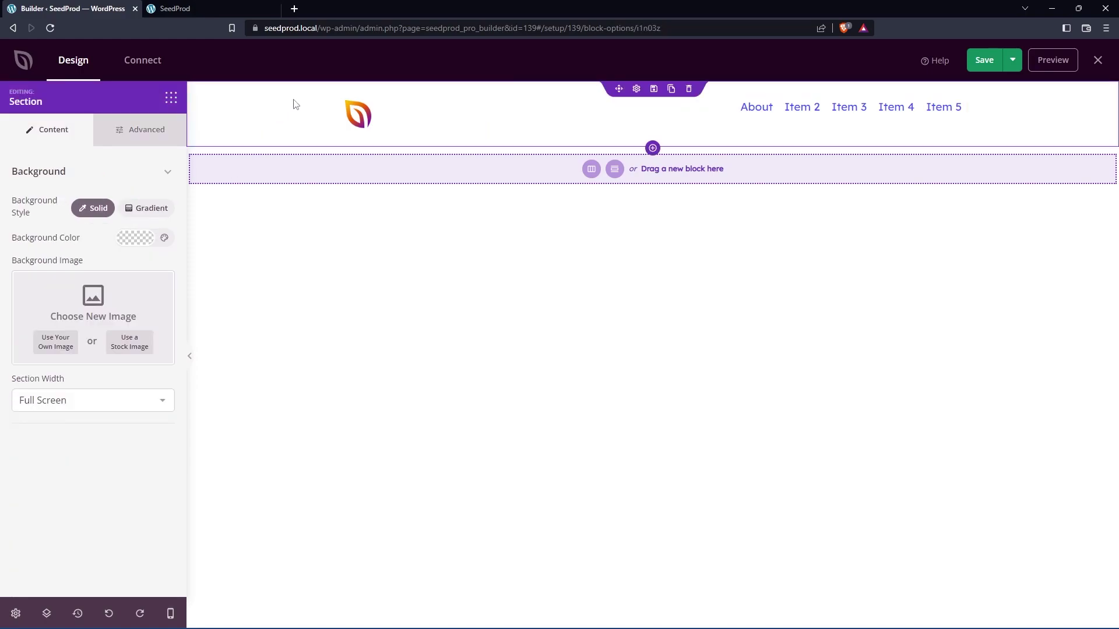
click(136, 244)
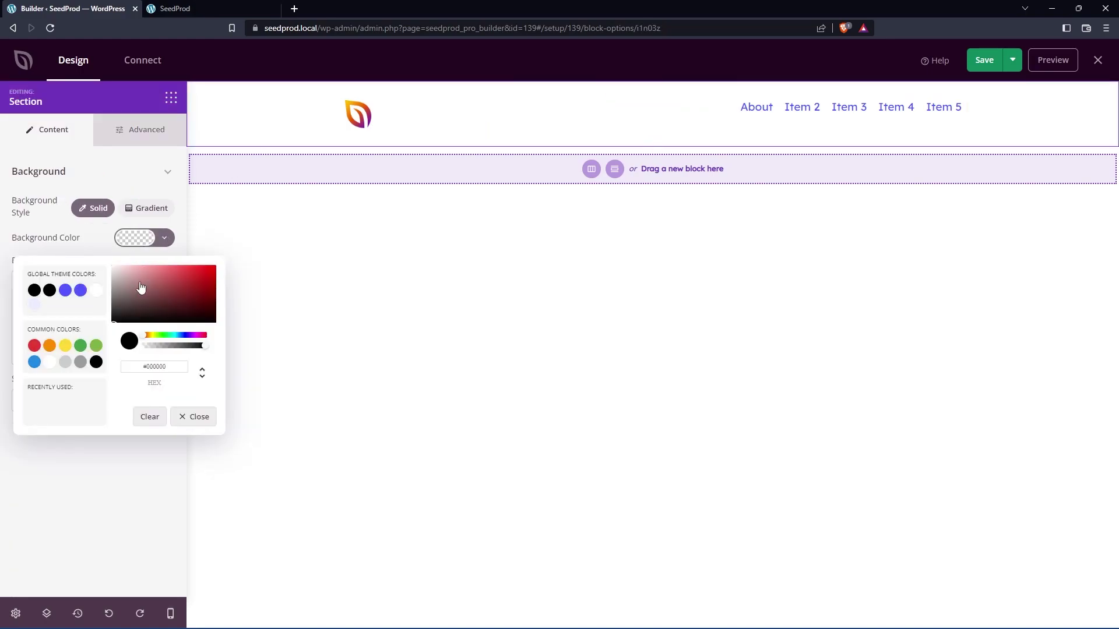
click(65, 291)
drag(131, 301, 130, 280)
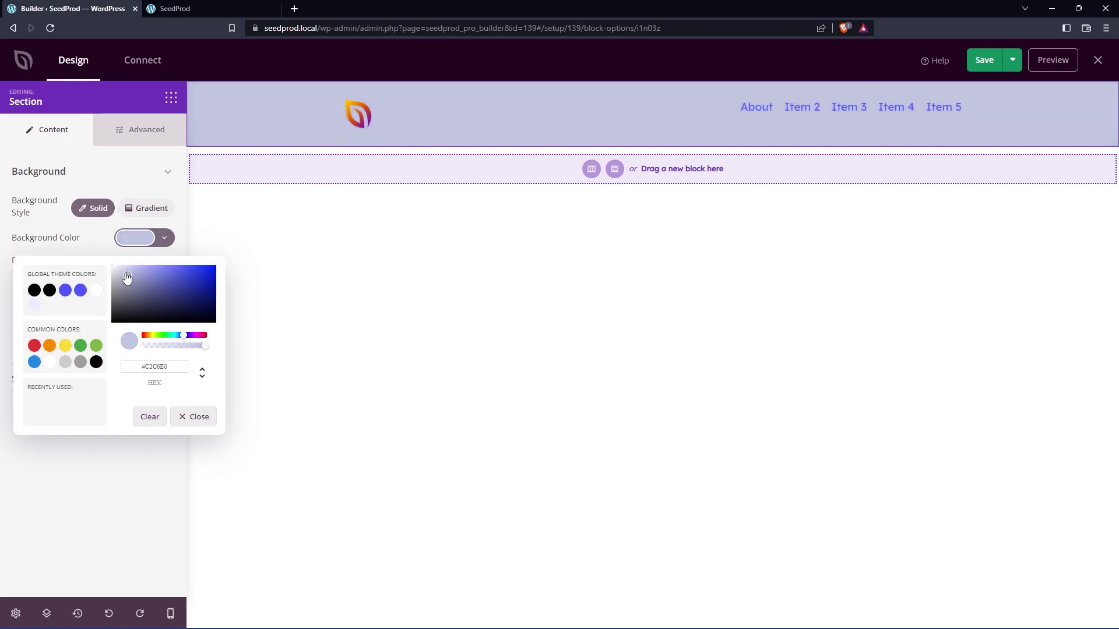
click(524, 239)
click(989, 68)
click(234, 8)
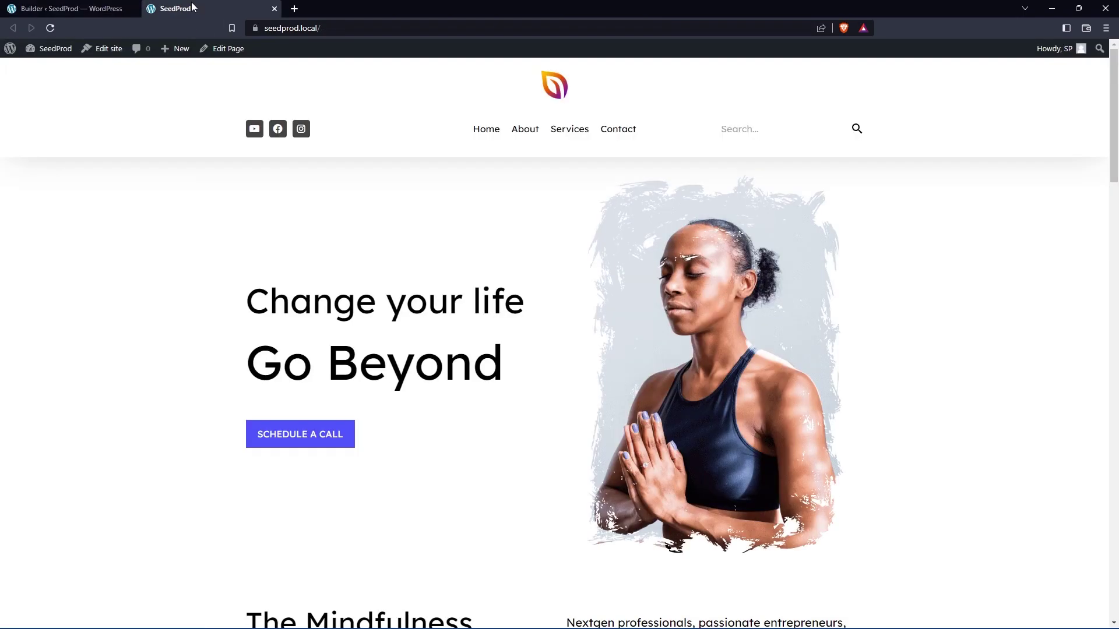
click(50, 27)
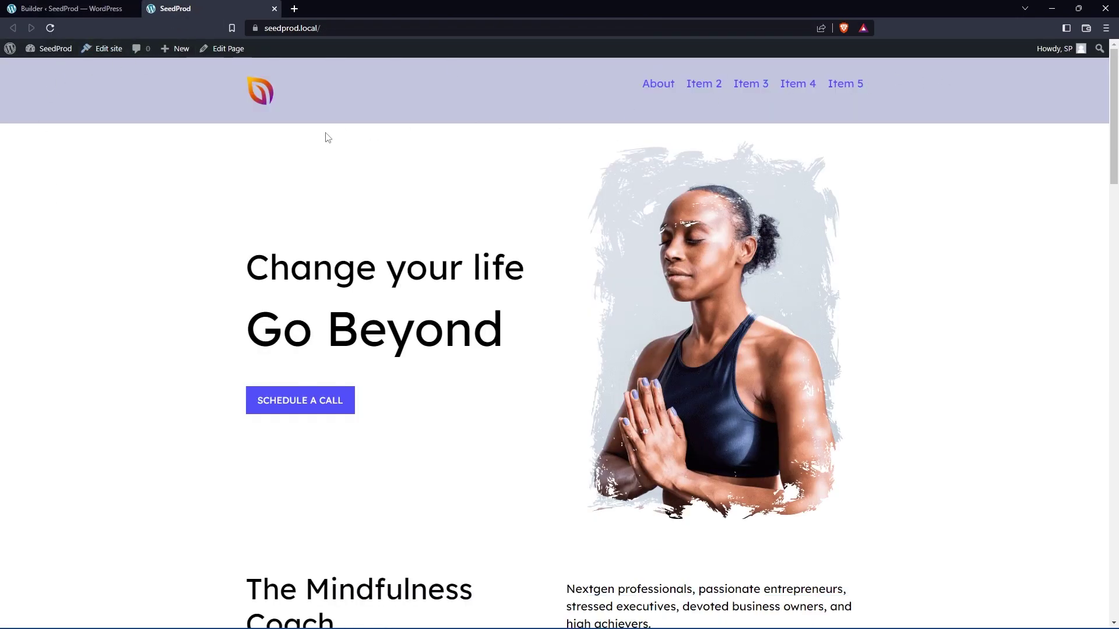
click(64, 8)
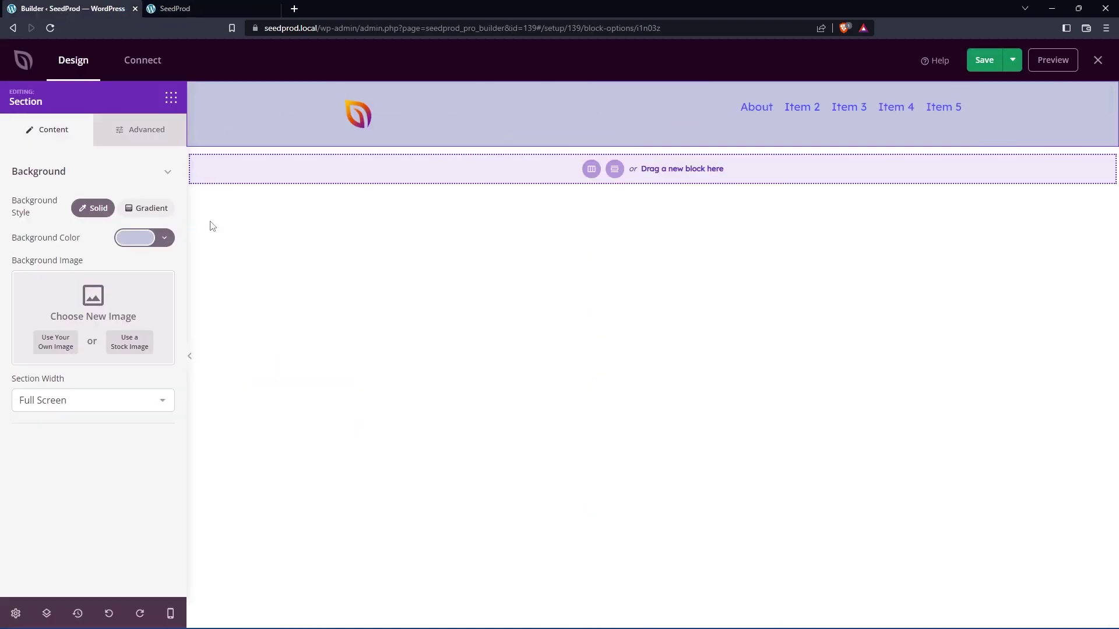
Step: Reset the header background to white, vertically centre the row, save, and view it live
click(135, 238)
drag(198, 285, 105, 265)
click(123, 482)
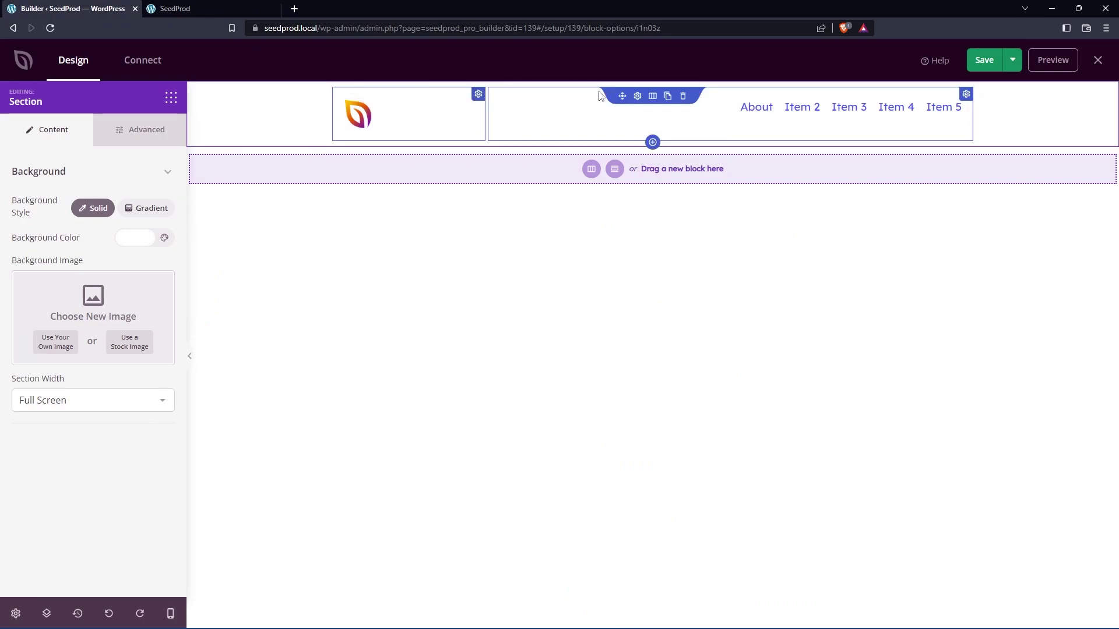
click(637, 95)
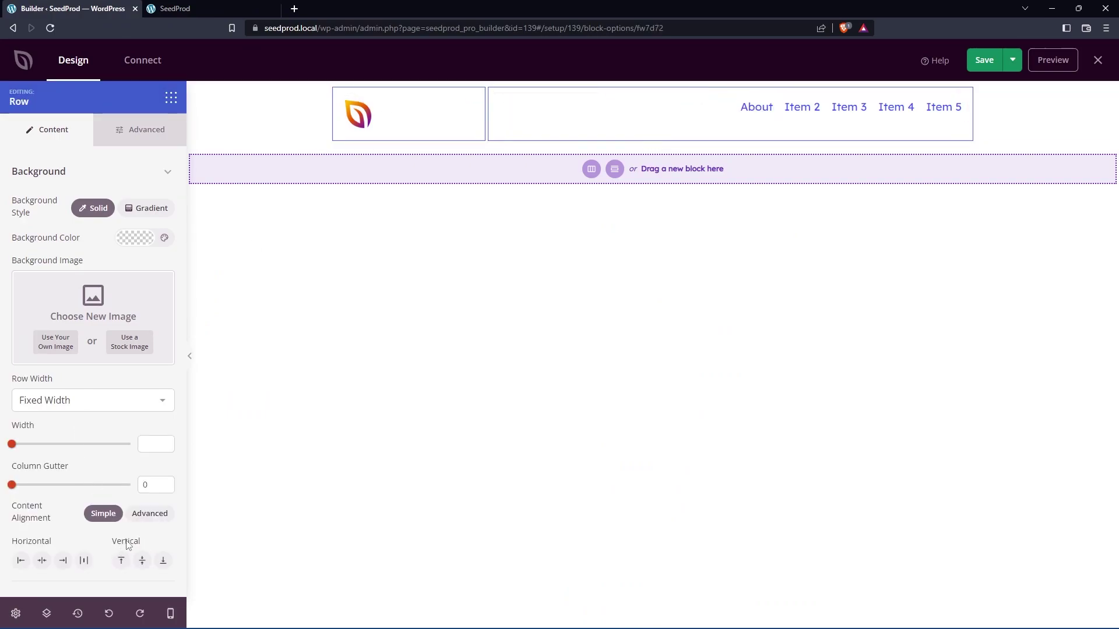
click(142, 560)
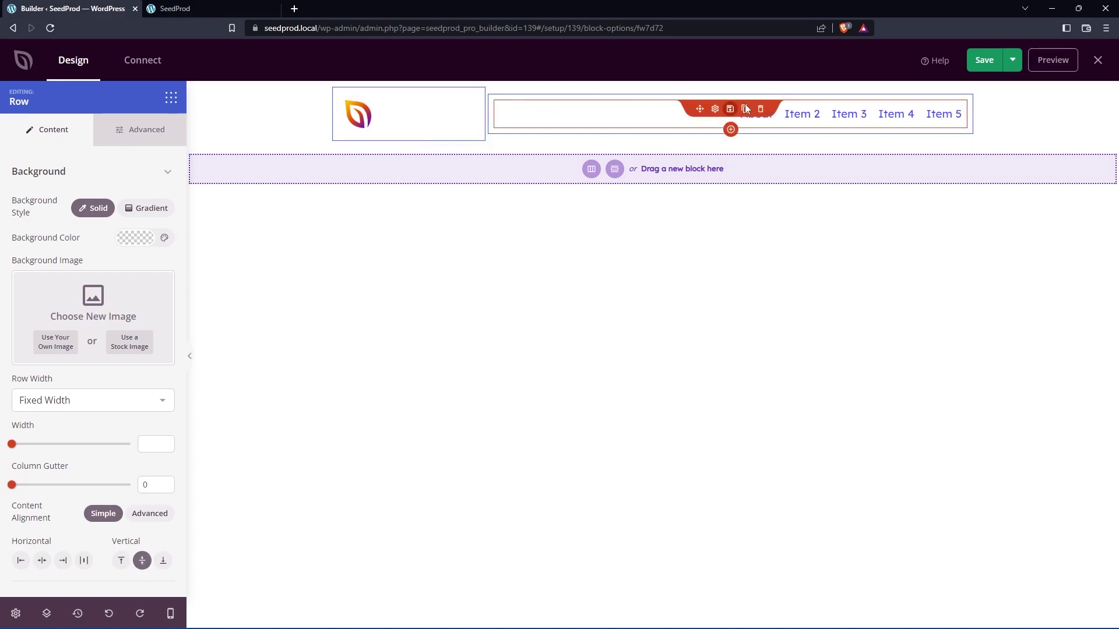
click(984, 60)
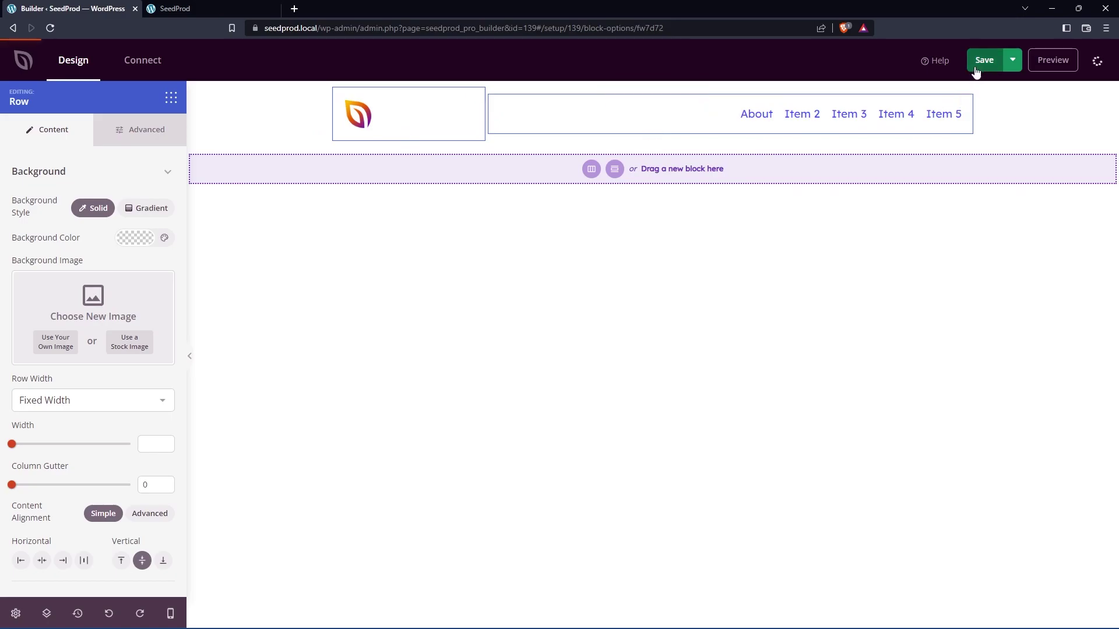
click(170, 12)
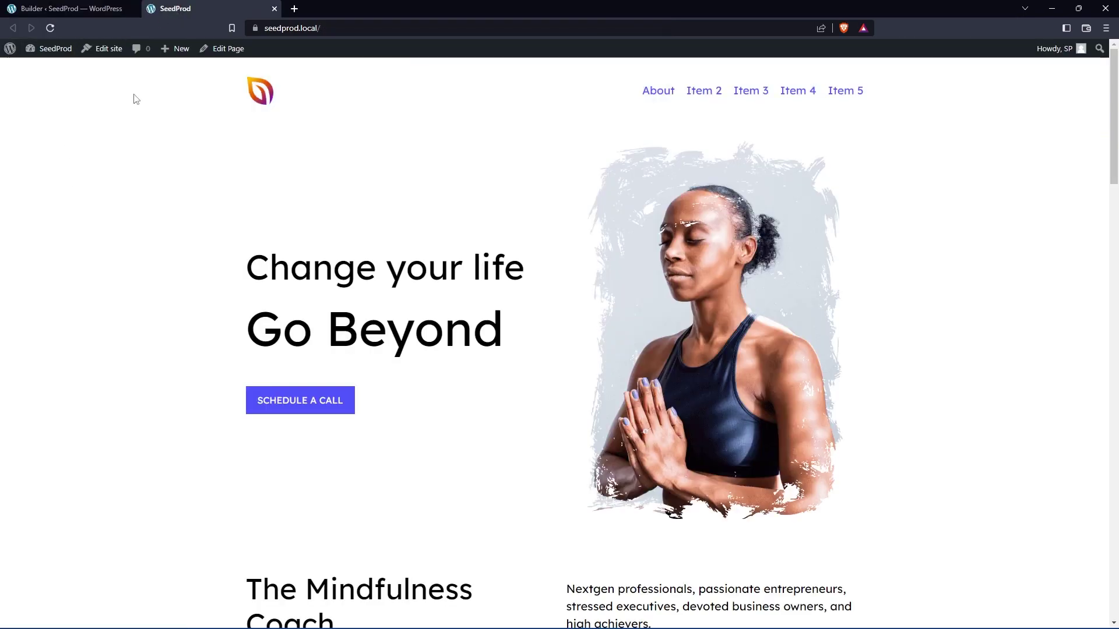
Step: Give the header section a 2X Large shadow, save, and check it on the live site
click(103, 12)
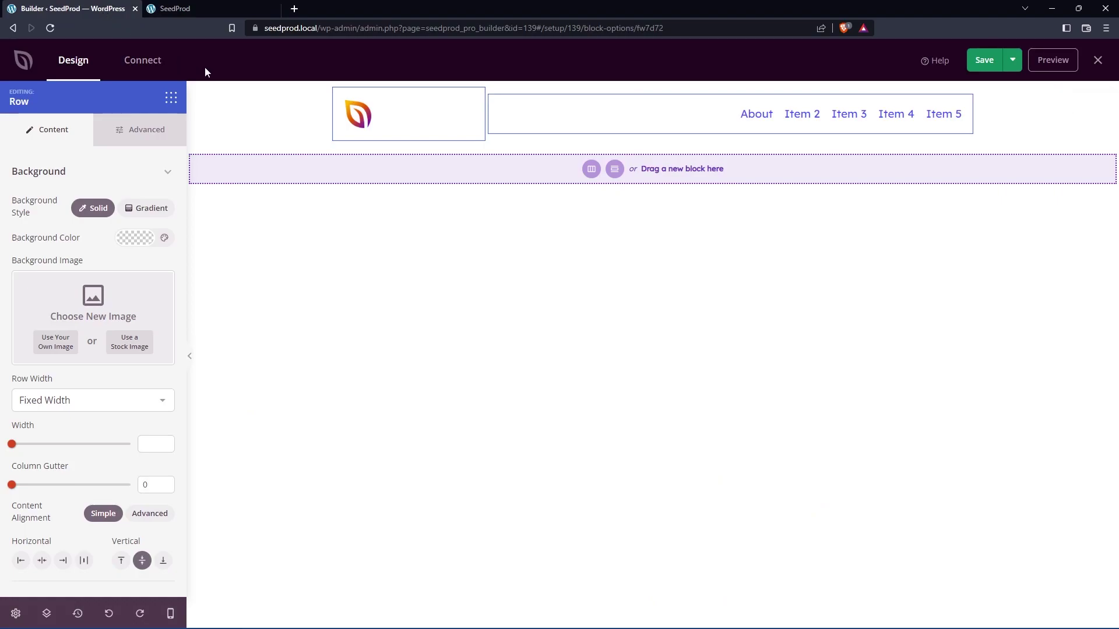
click(257, 109)
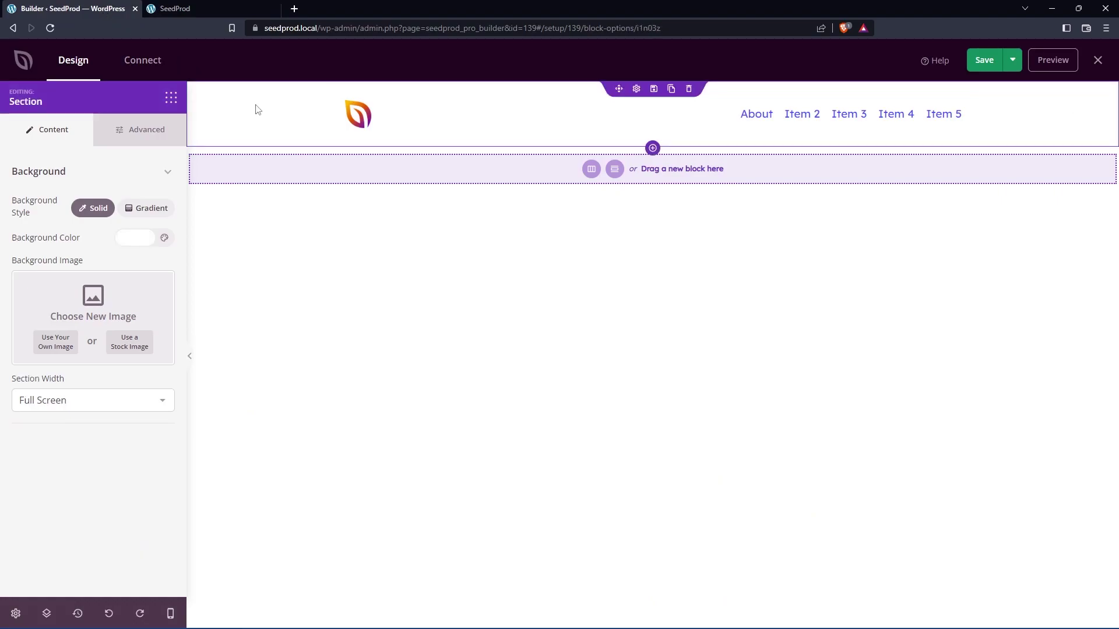
click(131, 132)
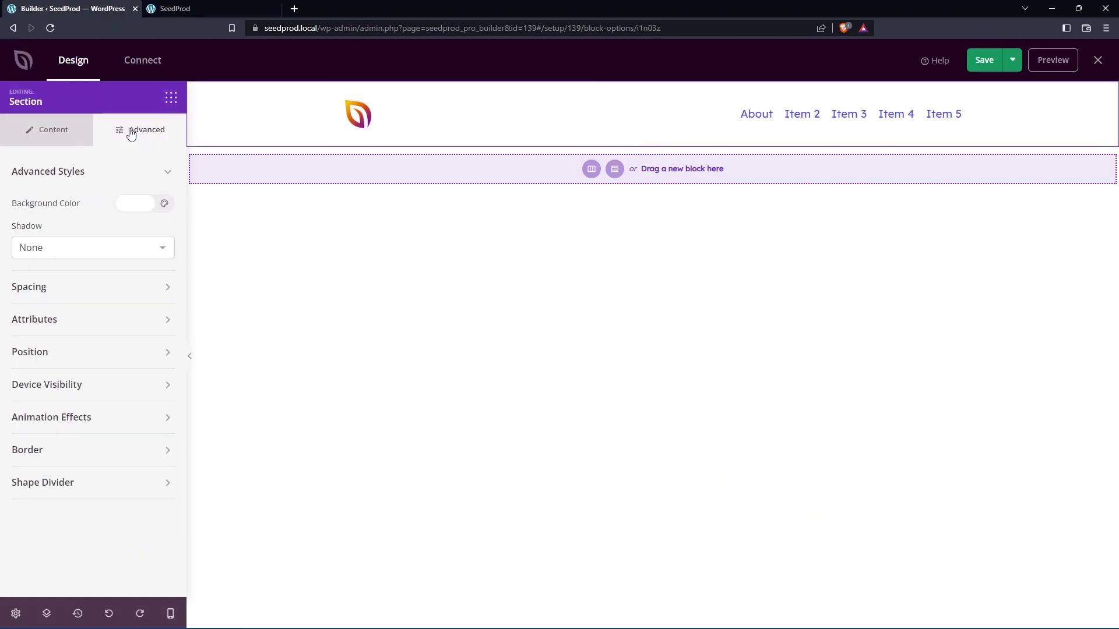
click(78, 251)
click(116, 326)
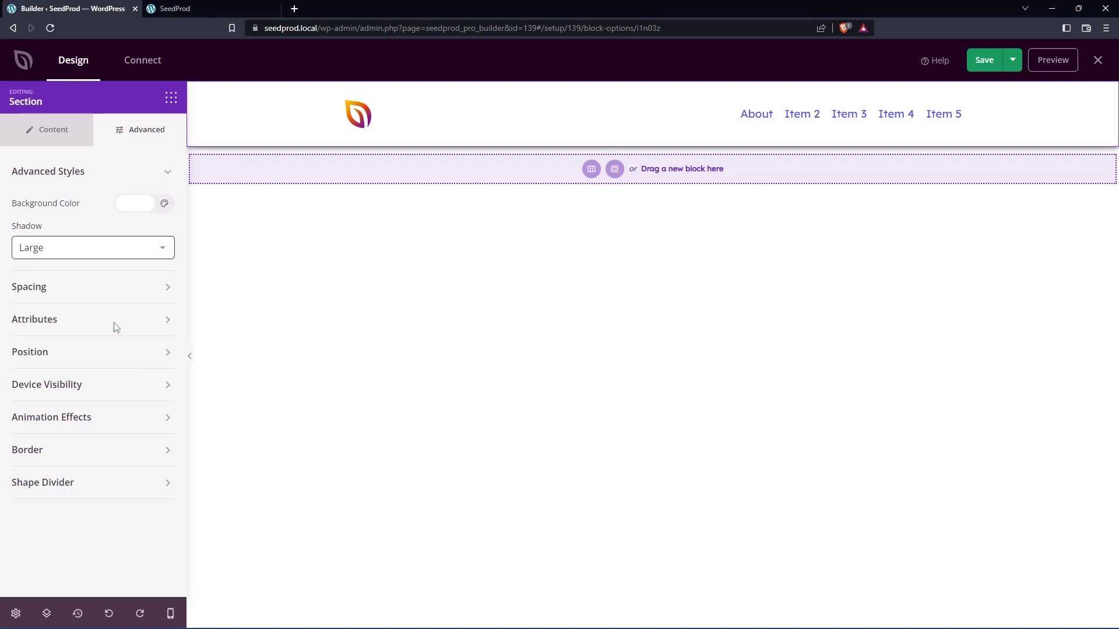
click(83, 247)
click(85, 347)
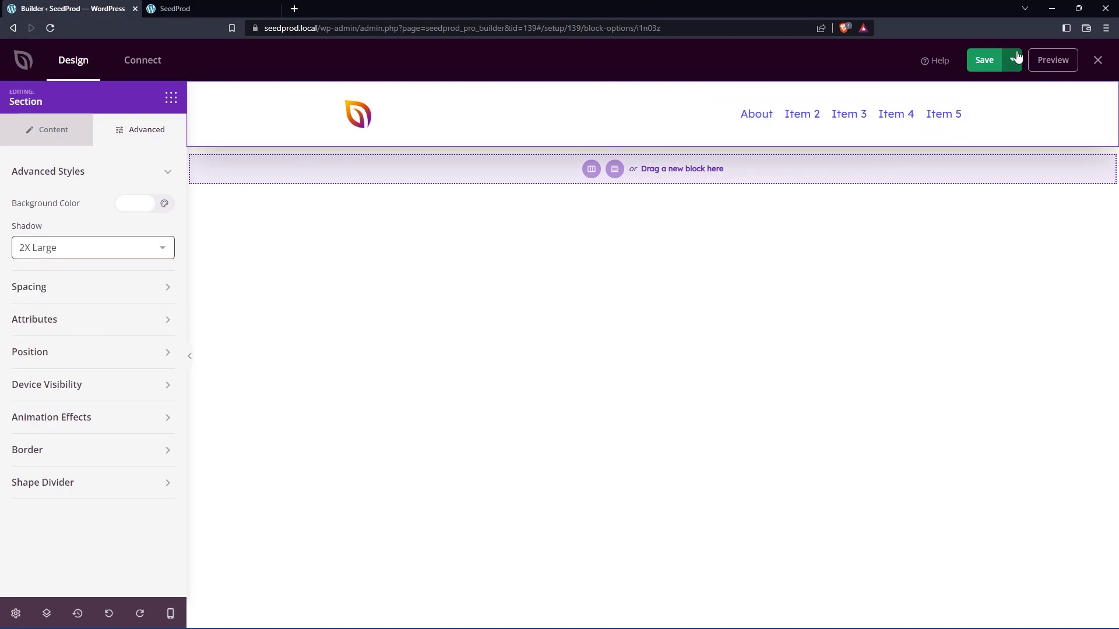
click(984, 60)
click(222, 9)
click(50, 28)
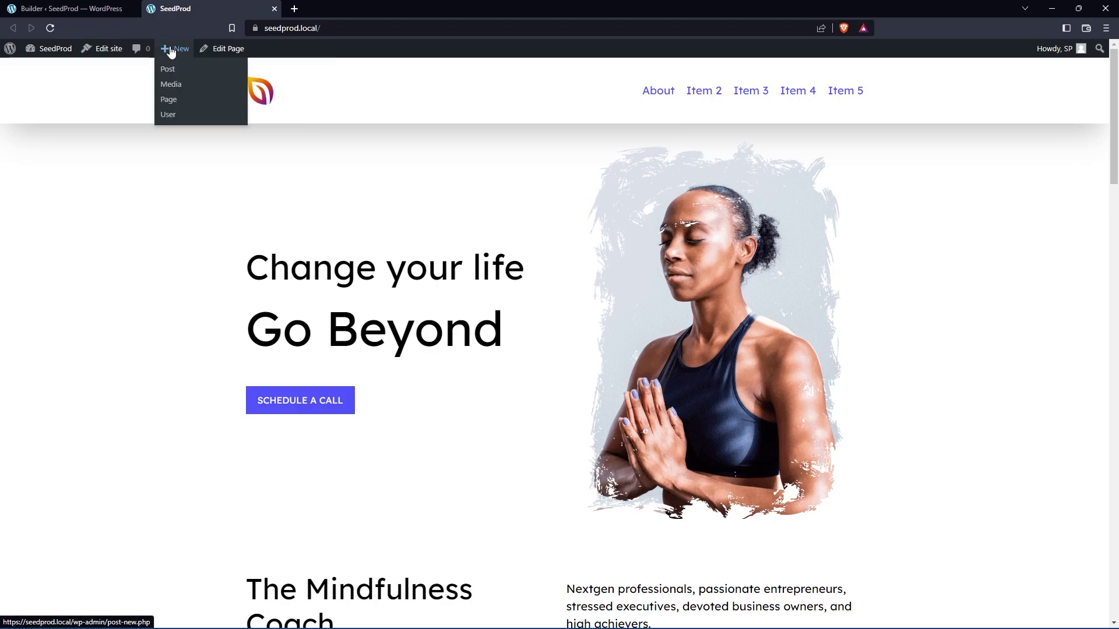
Step: Delete the whole header section from the canvas, confirming 'Yes, delete it!'
click(92, 10)
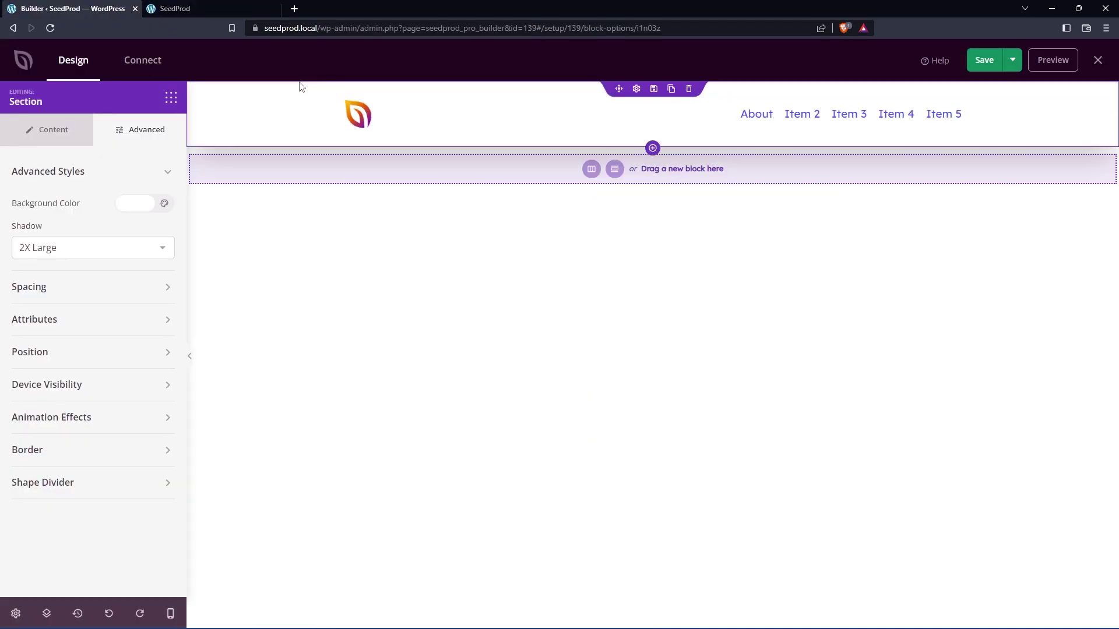
click(691, 91)
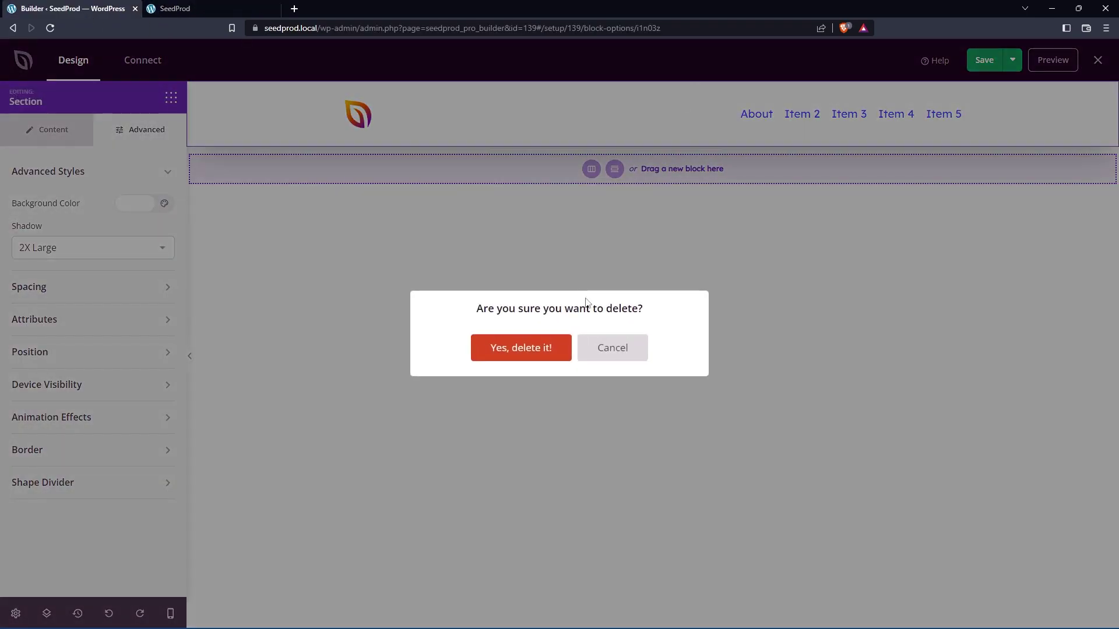
click(548, 343)
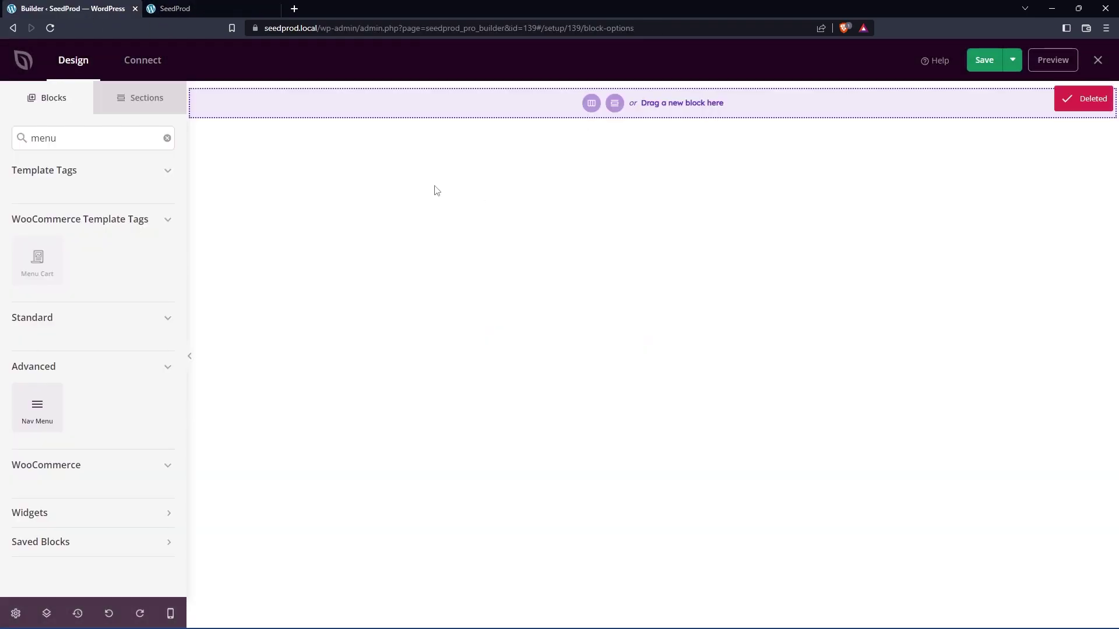
Step: Add the Header 3 template from the Header sections category to the empty page
click(138, 106)
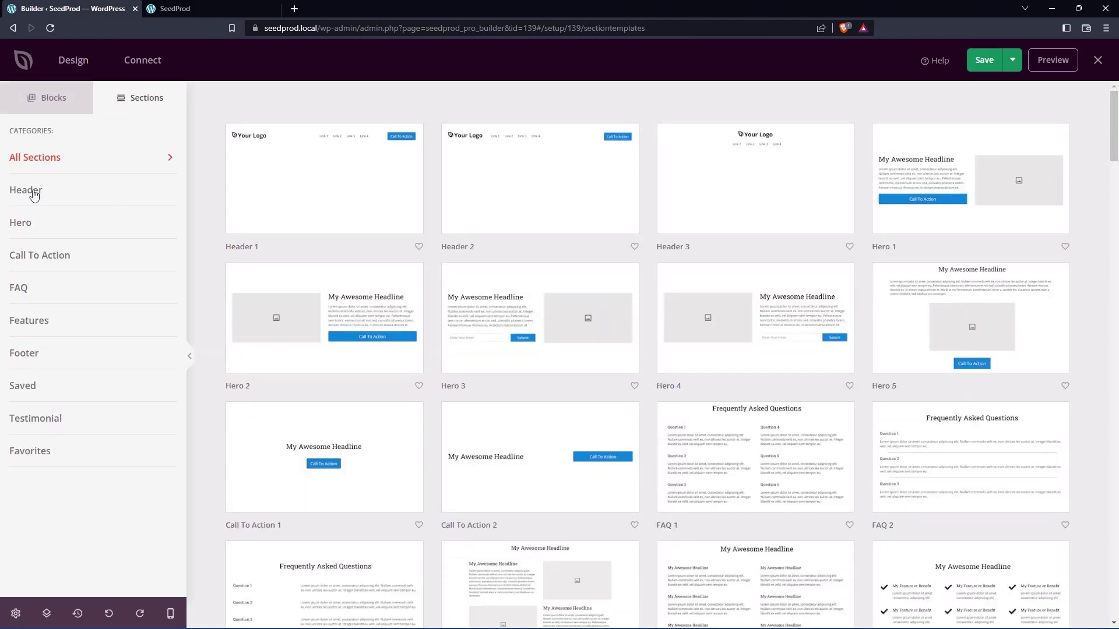
click(33, 191)
mouse_move(542, 228)
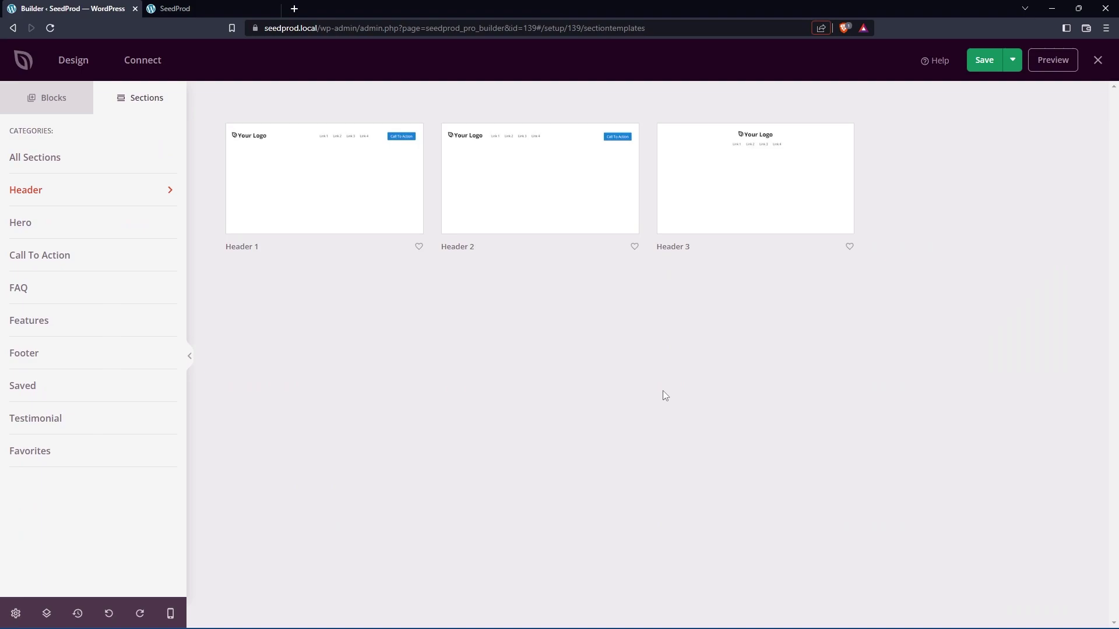
mouse_move(742, 193)
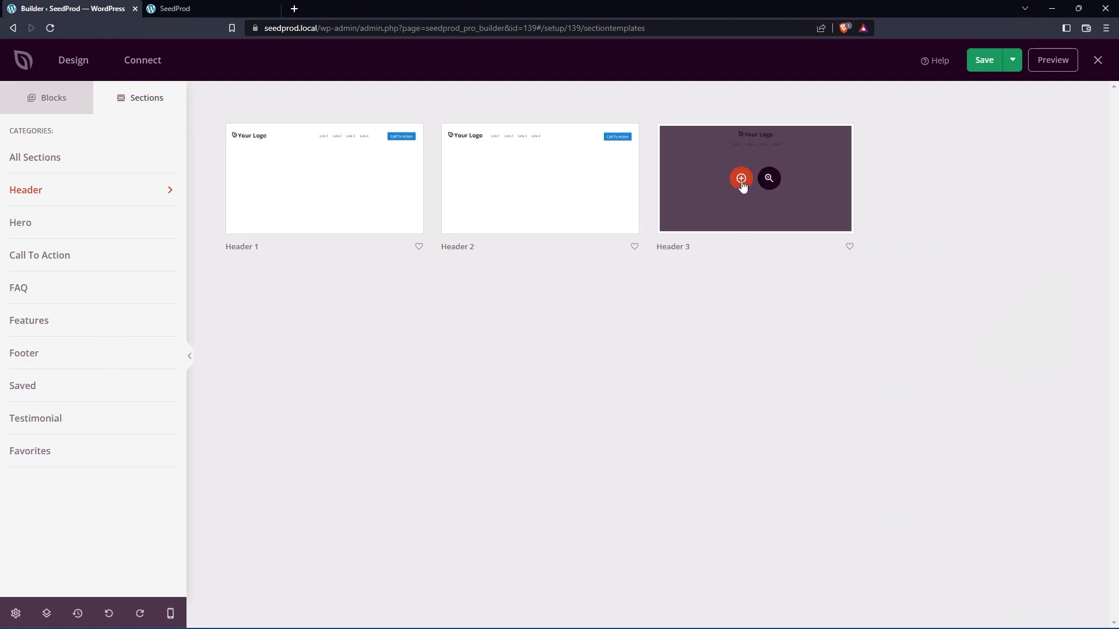
click(741, 180)
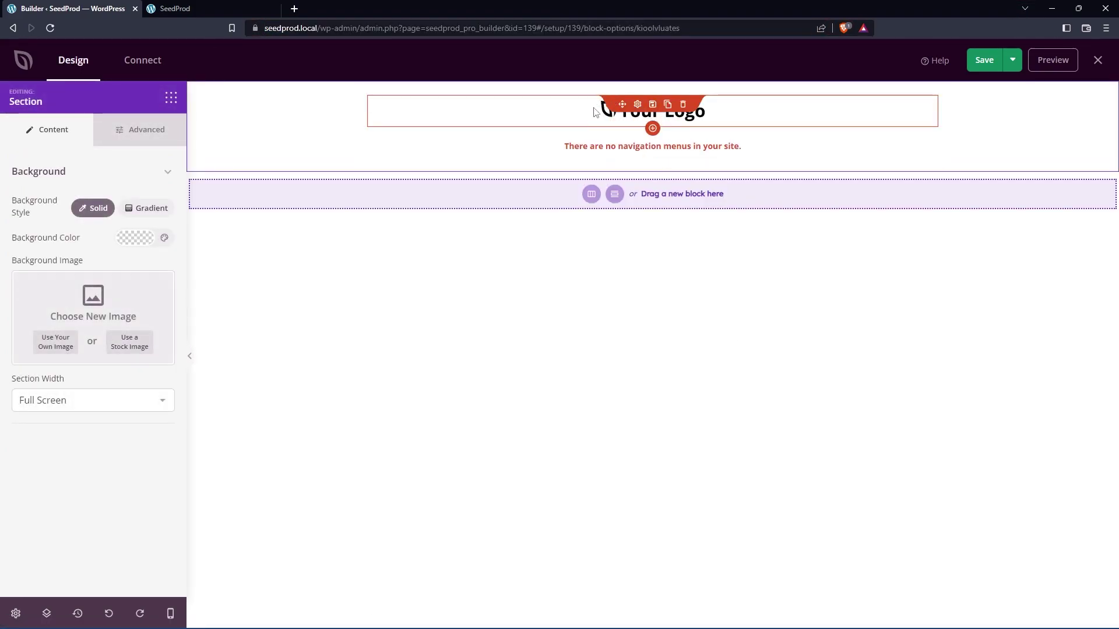
Step: Switch the nav menu to Simple and add two more links, Item 5 and Item 6
click(634, 143)
click(75, 211)
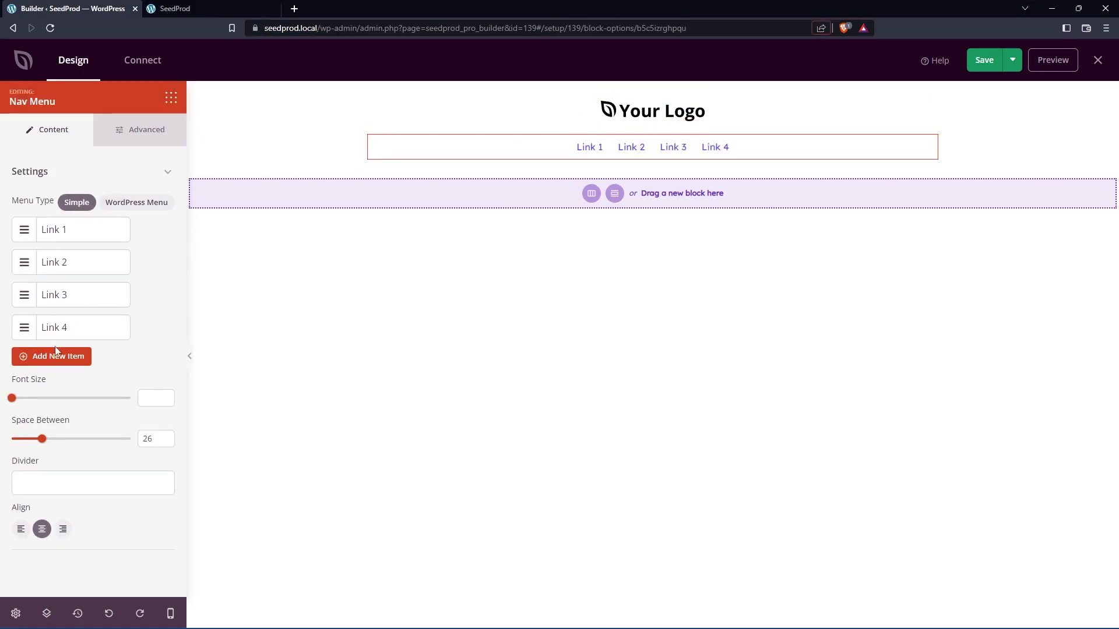
click(68, 359)
click(67, 358)
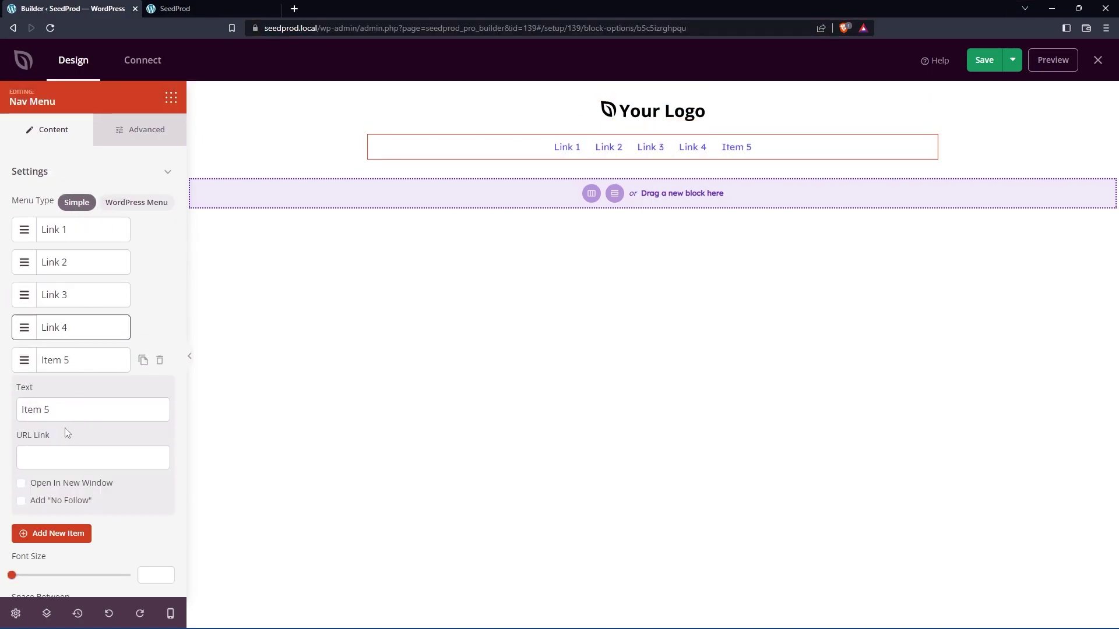
click(64, 359)
click(55, 389)
scroll(119, 415, down, 1)
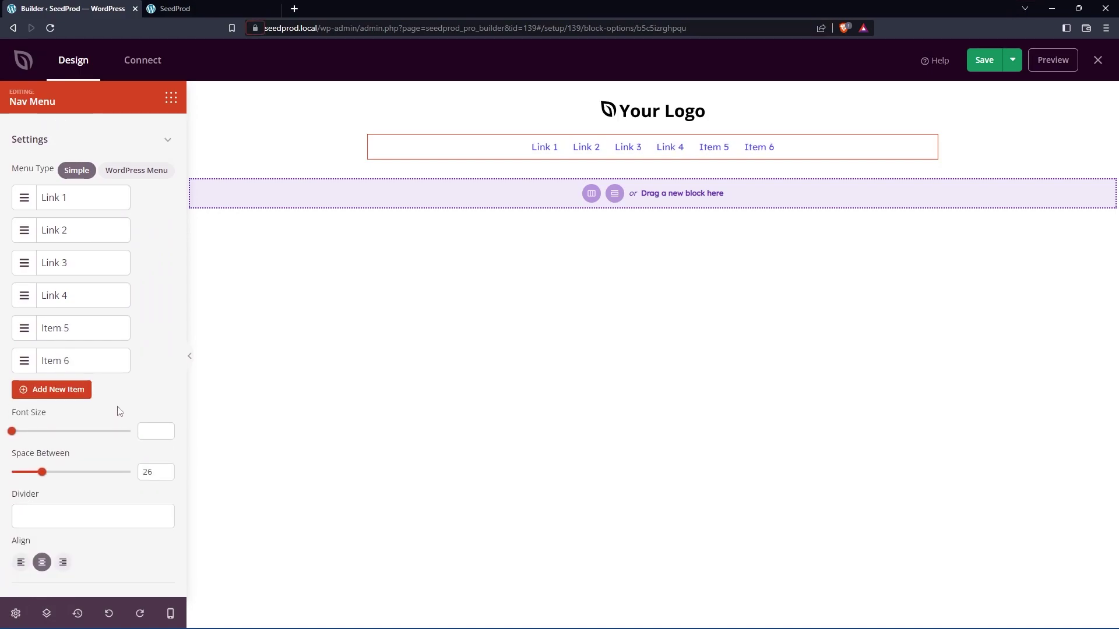
drag(12, 431, 29, 432)
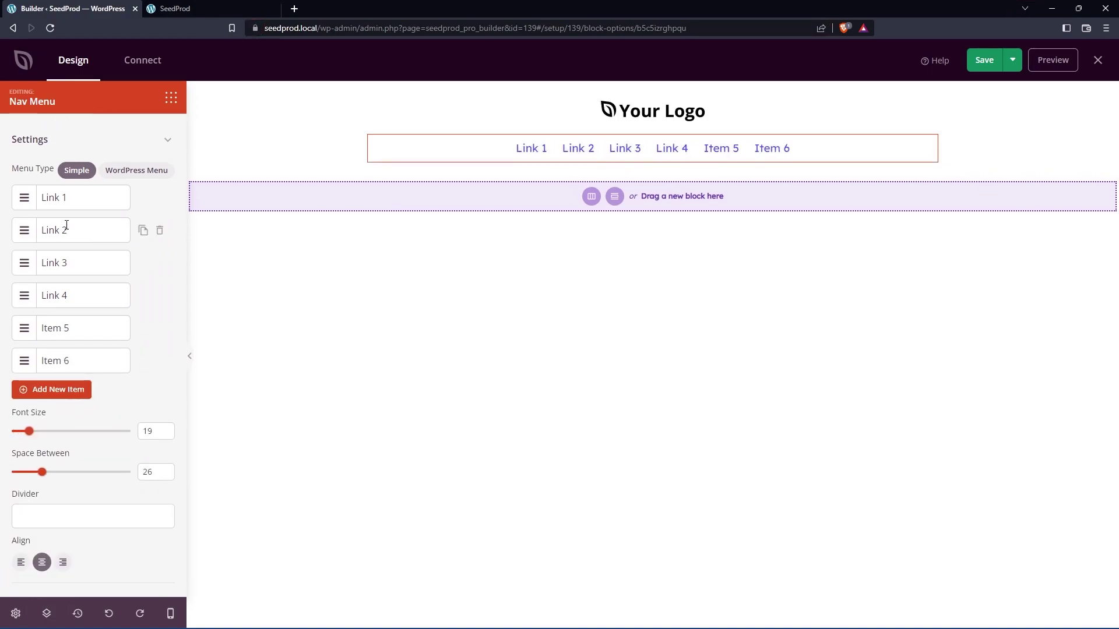
scroll(143, 198, up, 1)
Step: Make the menu links uppercase, size 12, with letter spacing 4
click(139, 142)
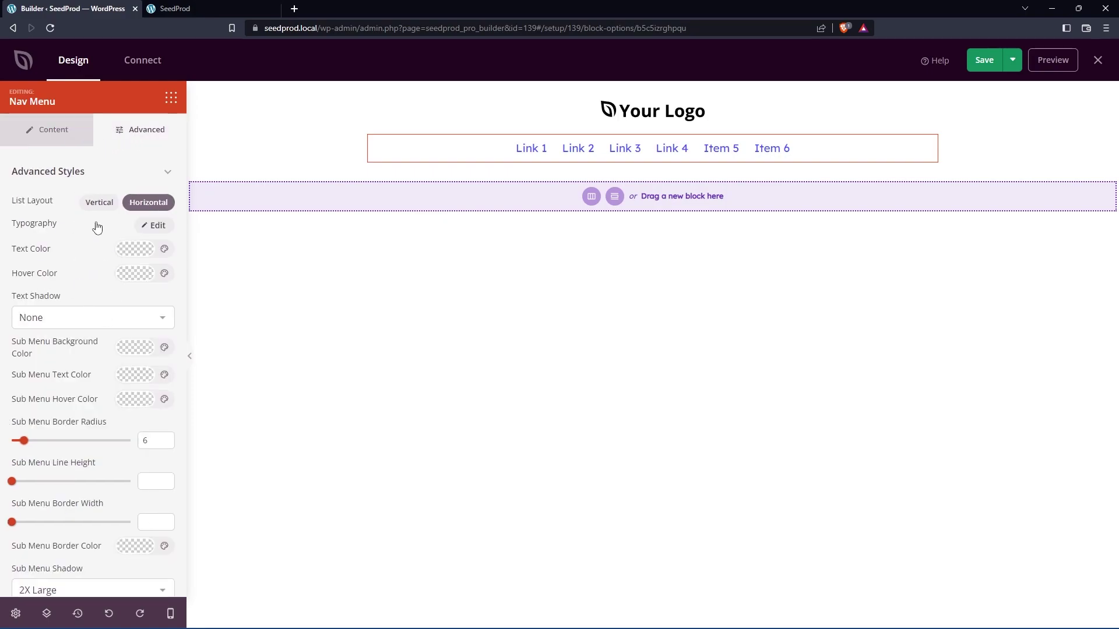
click(158, 227)
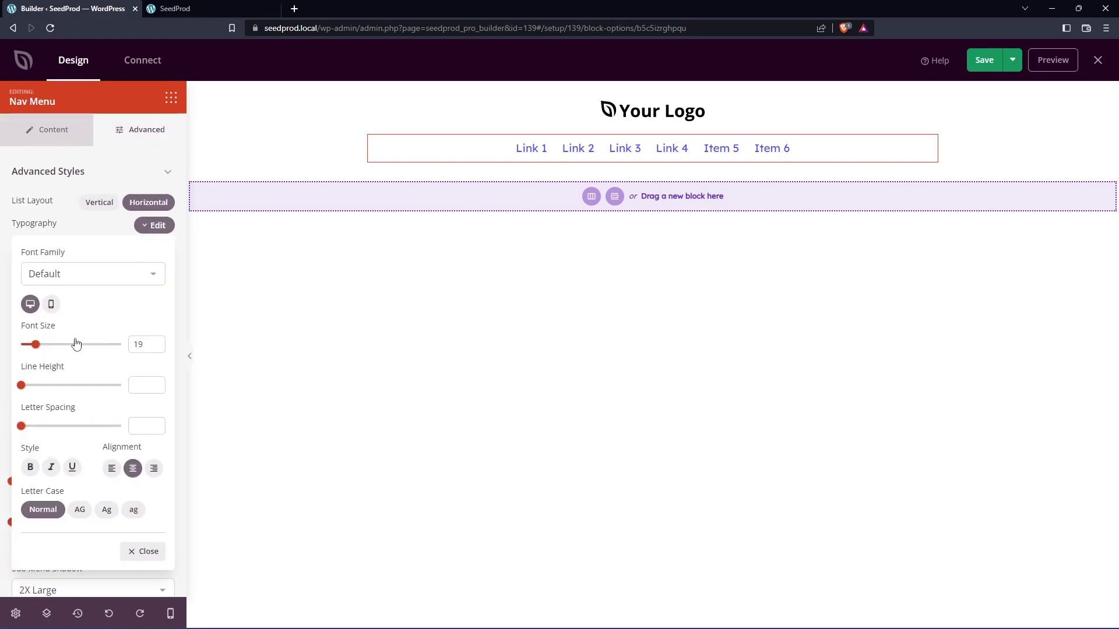
click(80, 510)
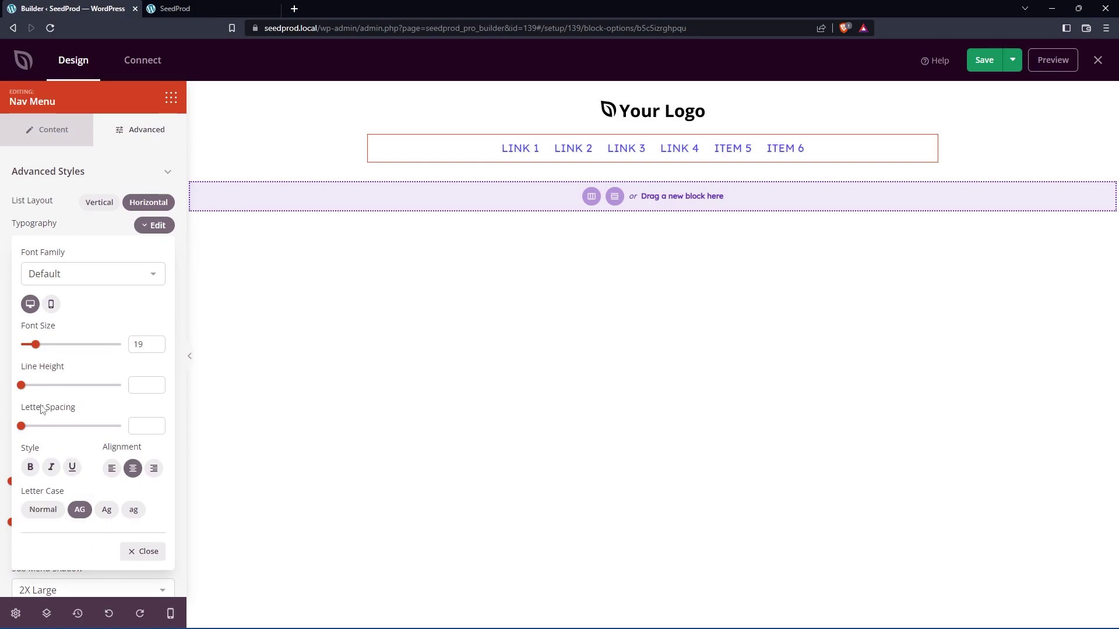
drag(36, 345, 25, 345)
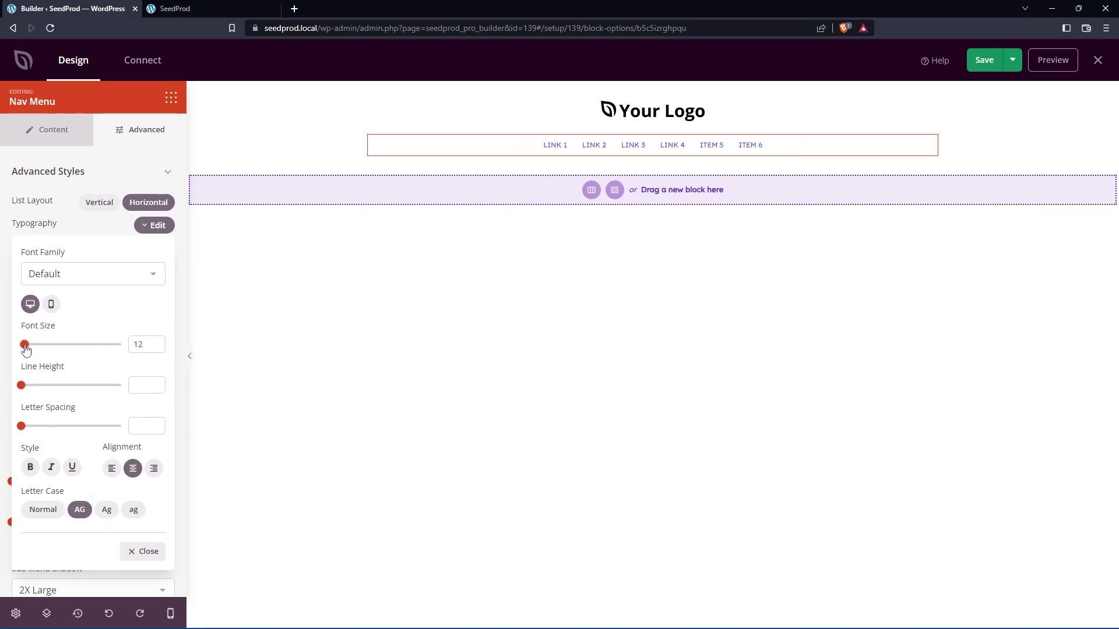
drag(22, 426, 28, 431)
click(155, 225)
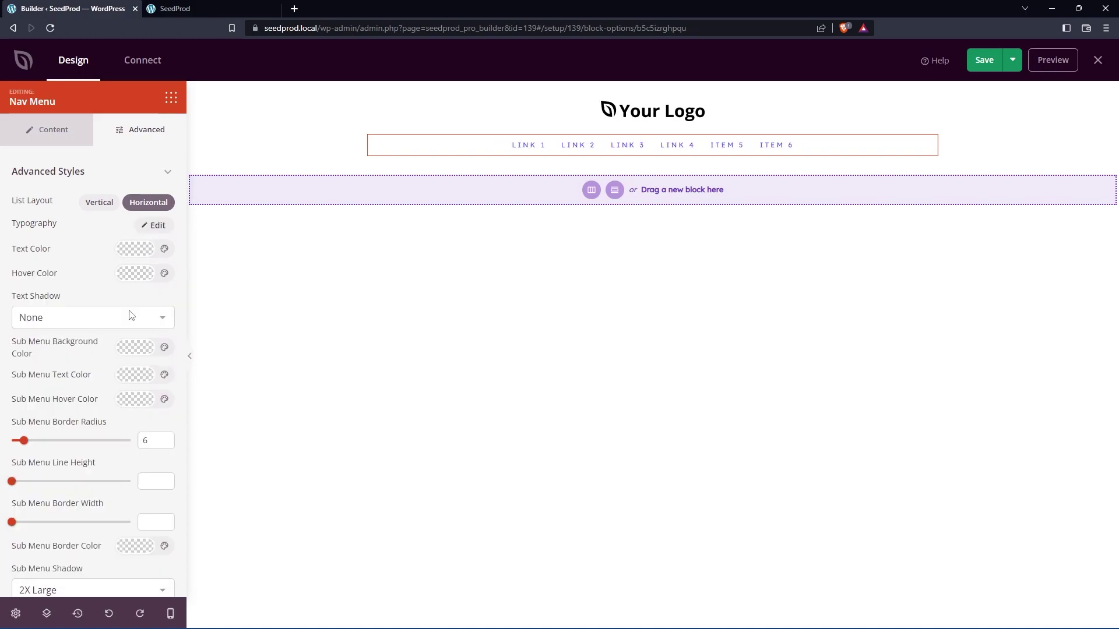
Step: Save the Header 3 template, preview it on the live site, and return to the builder
click(984, 60)
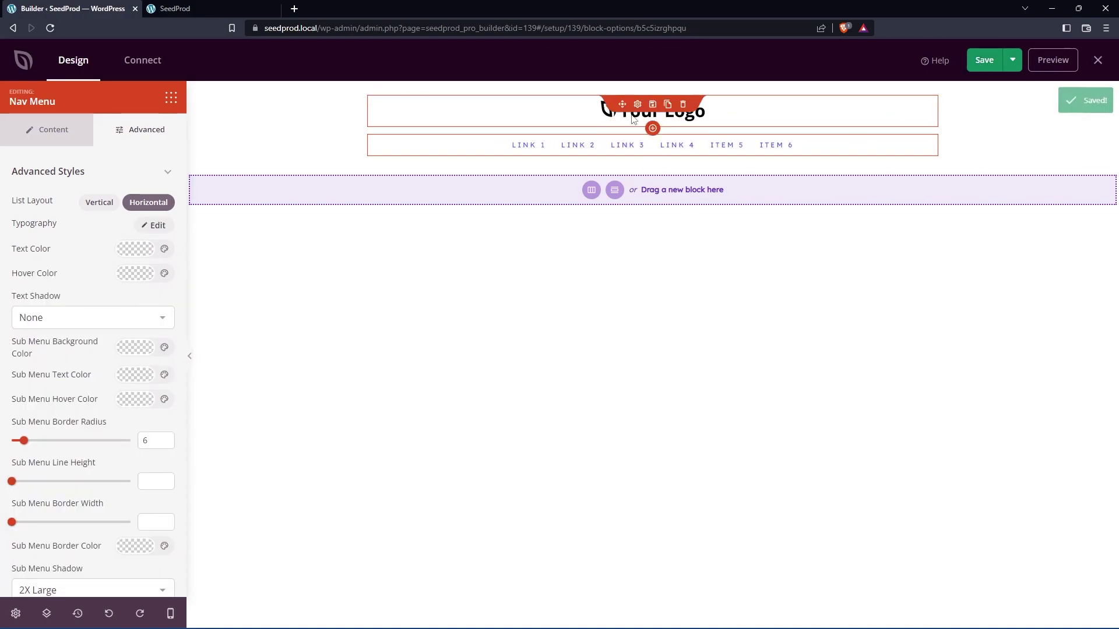
click(192, 8)
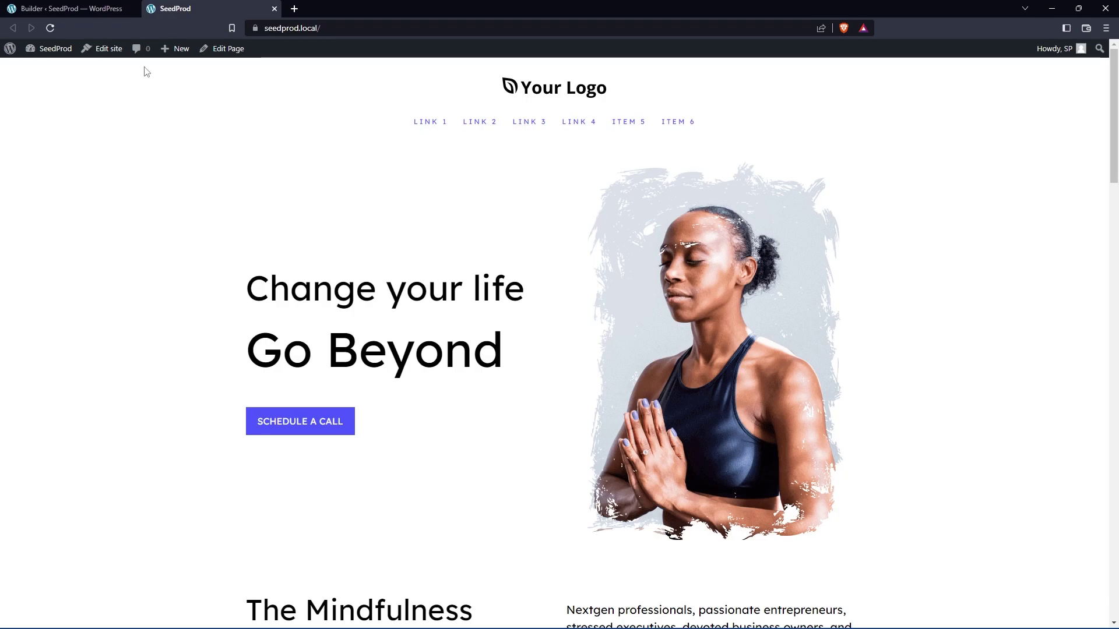
click(105, 8)
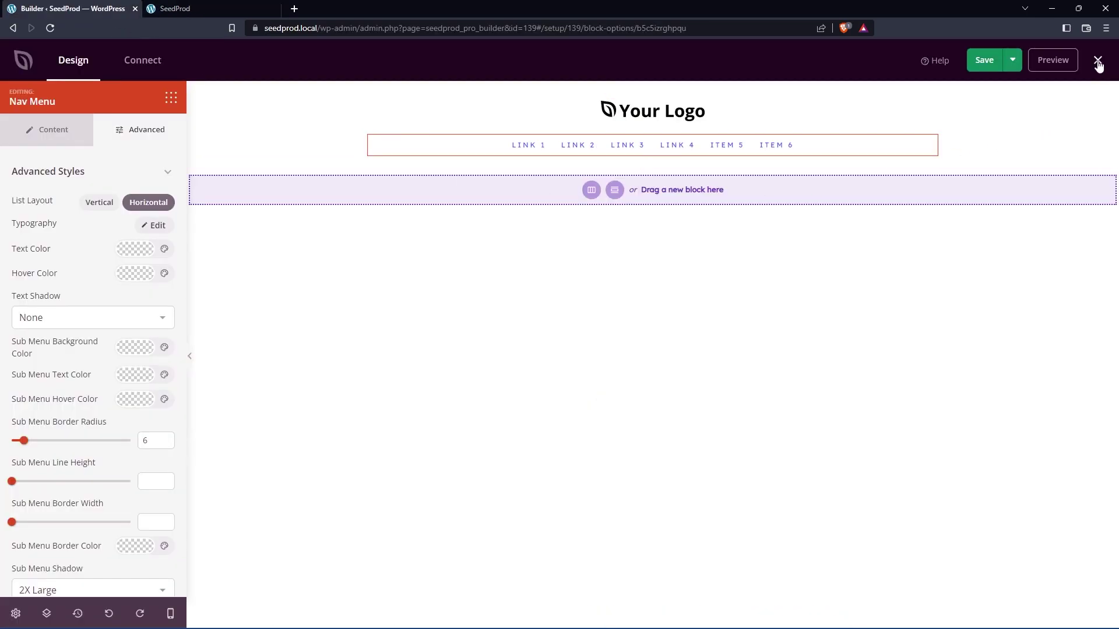
Step: Close the builder and trash the existing Header template on page 2 of Theme Templates
click(1098, 60)
scroll(270, 295, down, 2)
scroll(1051, 579, down, 1)
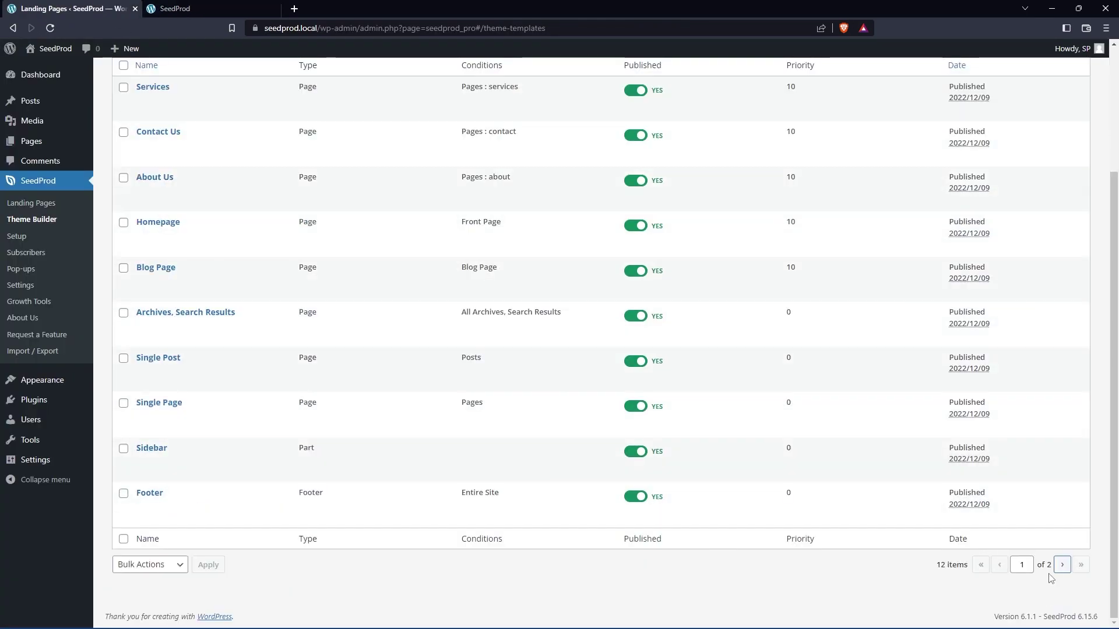
click(1062, 565)
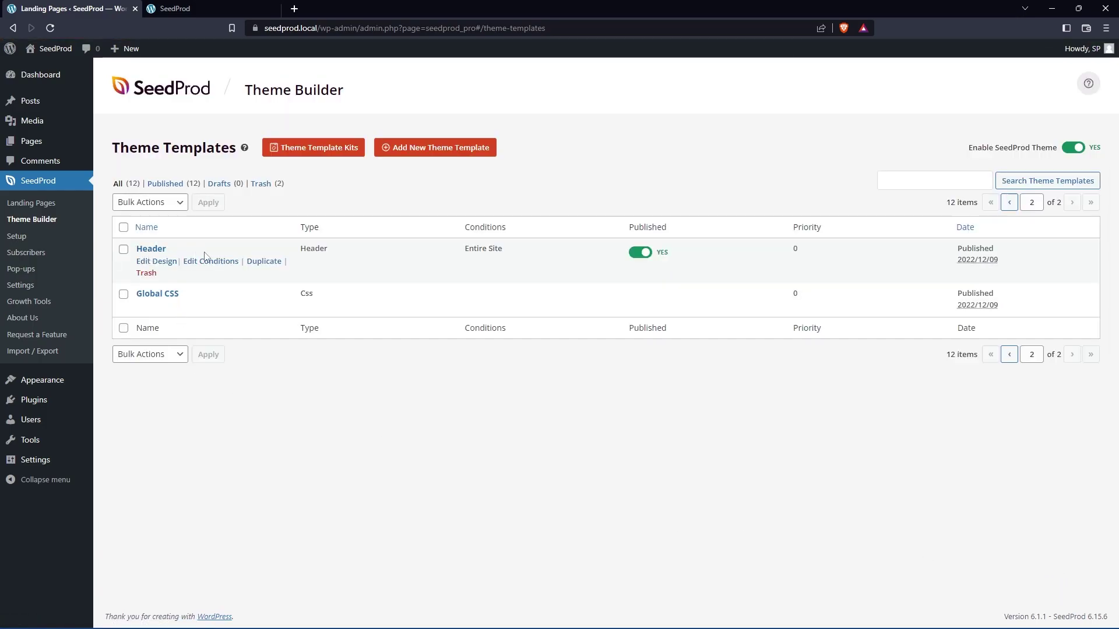
click(147, 273)
Step: Reload the live site to confirm it has no header, then return to the templates list
drag(507, 151, 495, 200)
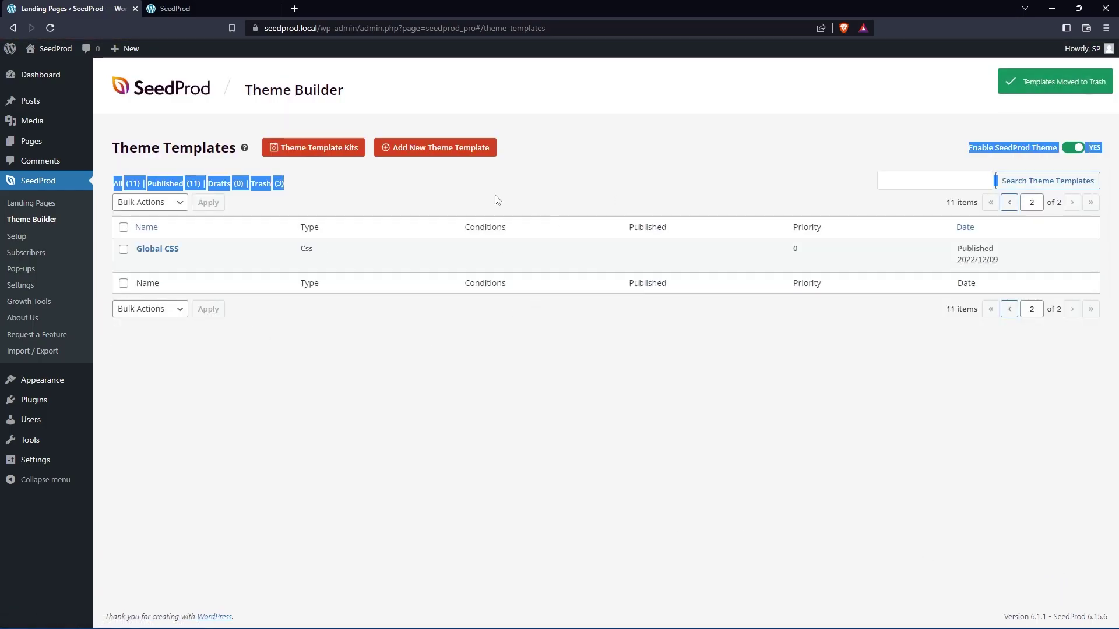
click(186, 8)
click(50, 27)
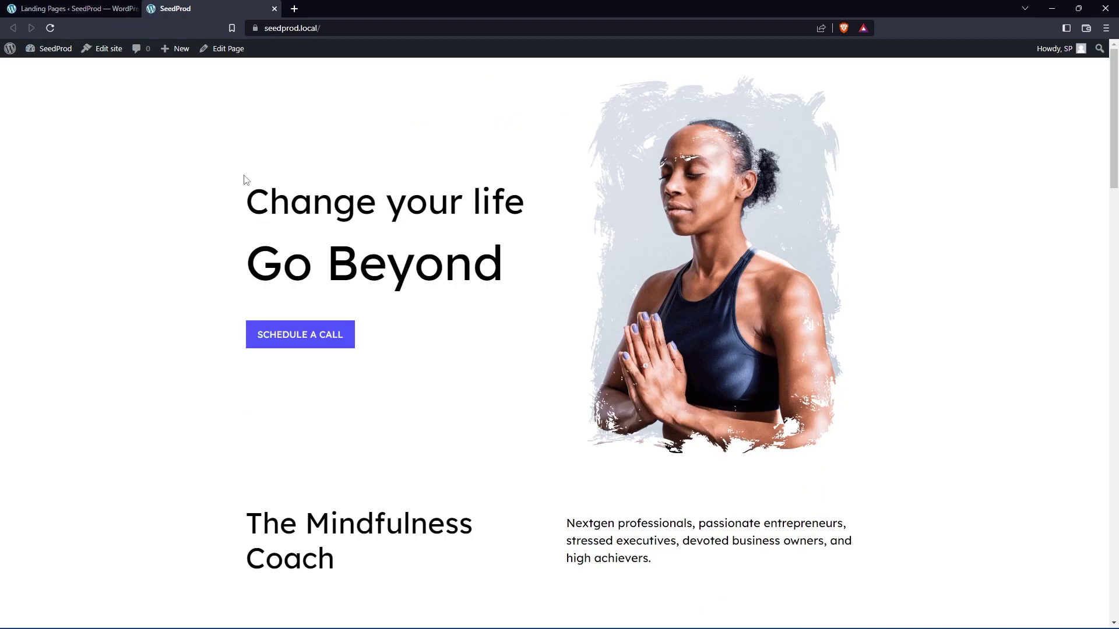
click(78, 13)
click(332, 352)
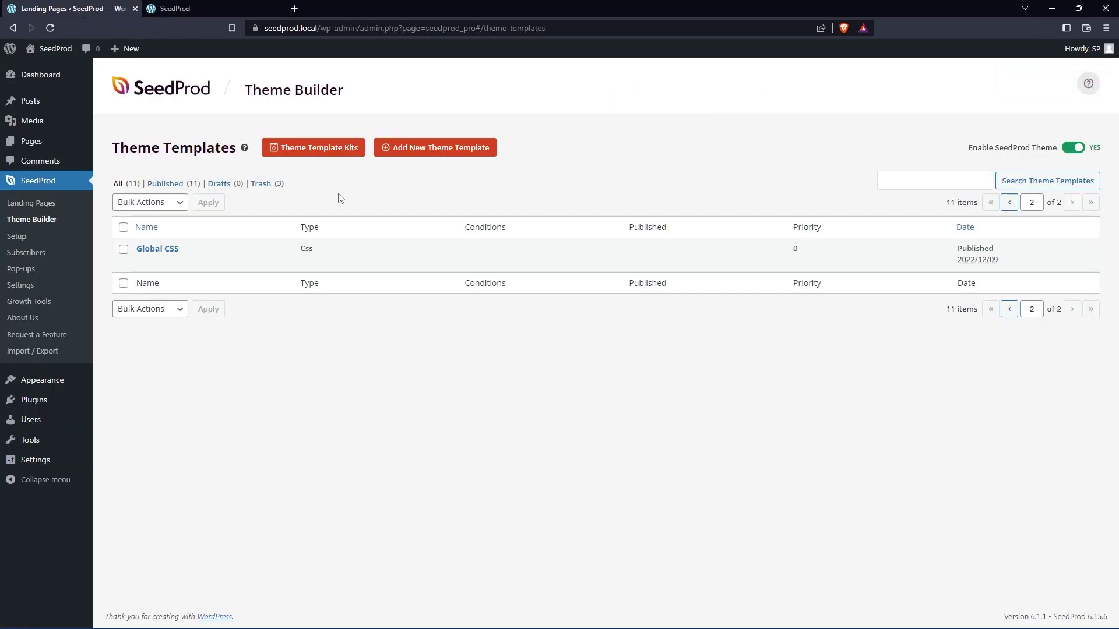
Step: Create a theme template named 'Header' of type Header, included on Entire Site, and save it
click(433, 159)
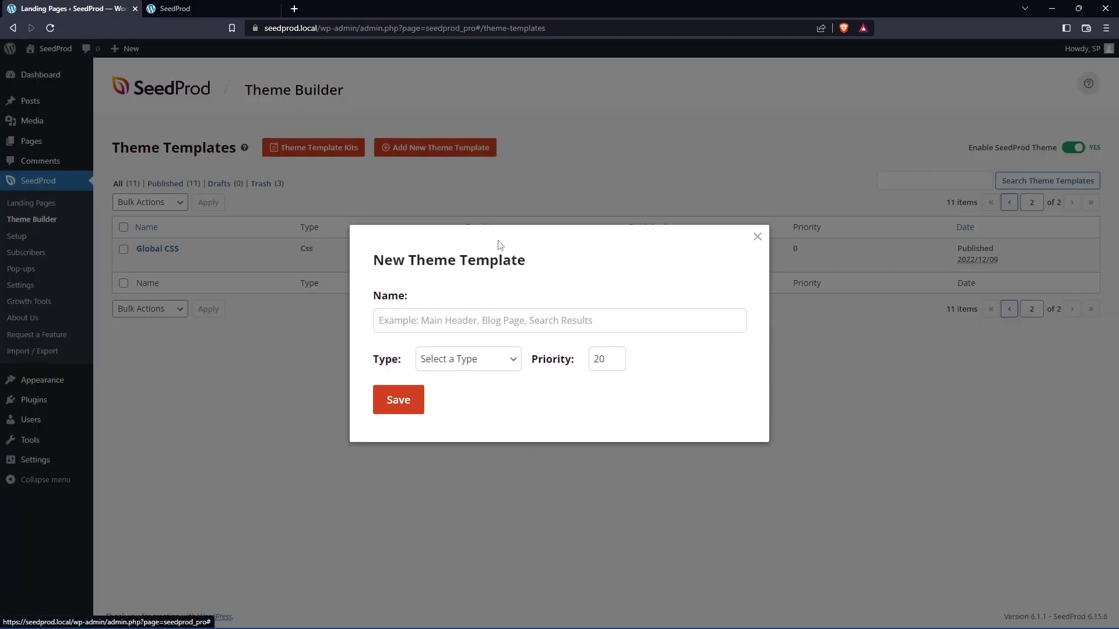
click(448, 320)
text(Header)
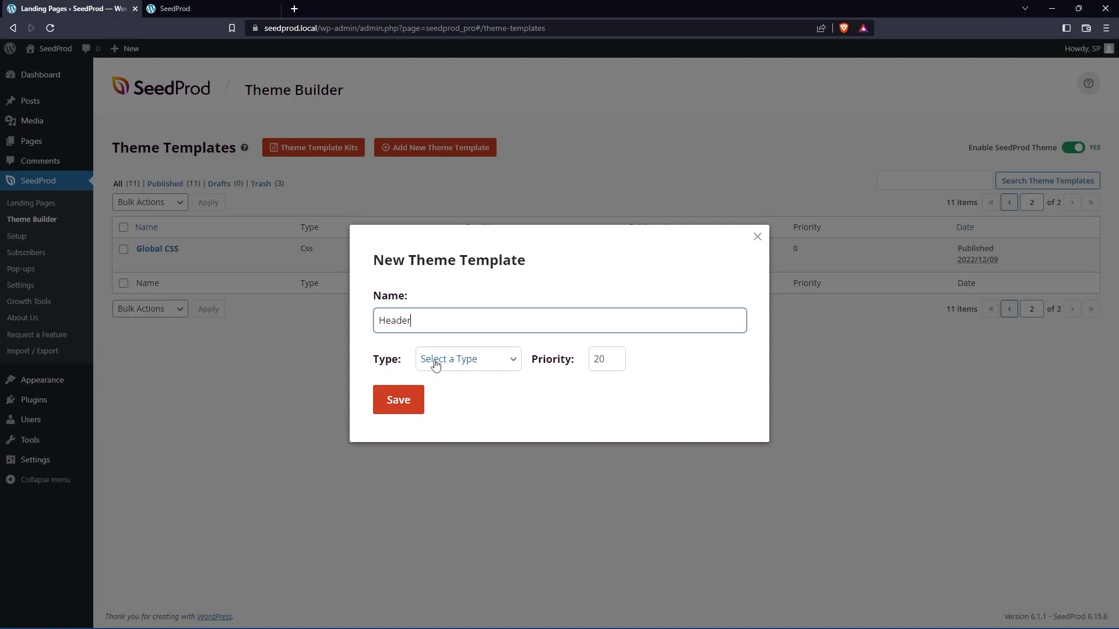
click(504, 362)
click(471, 392)
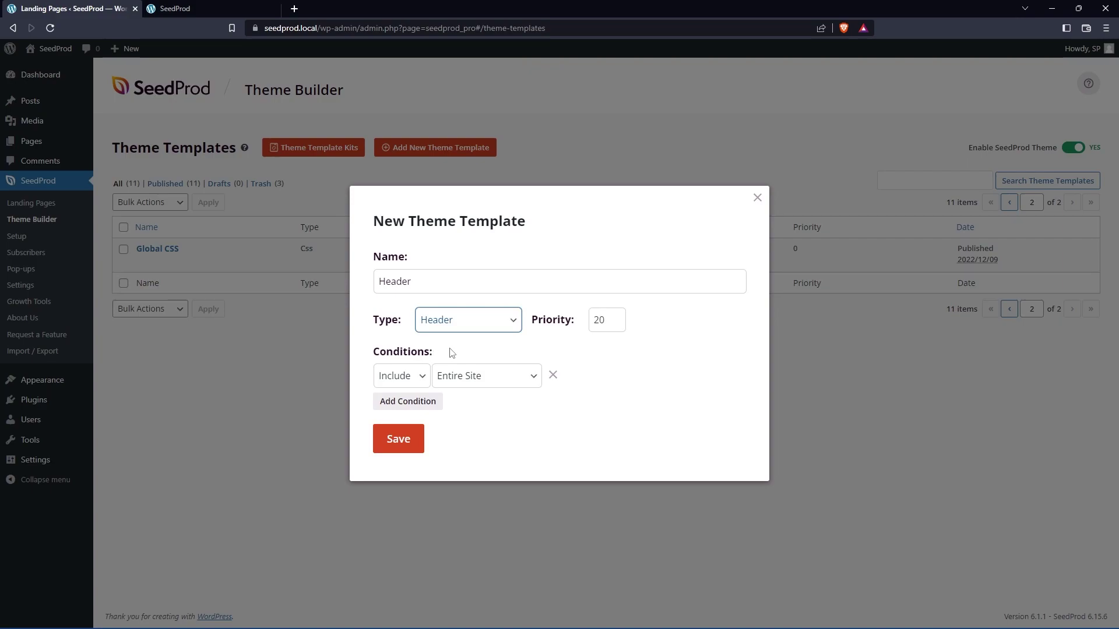
click(420, 380)
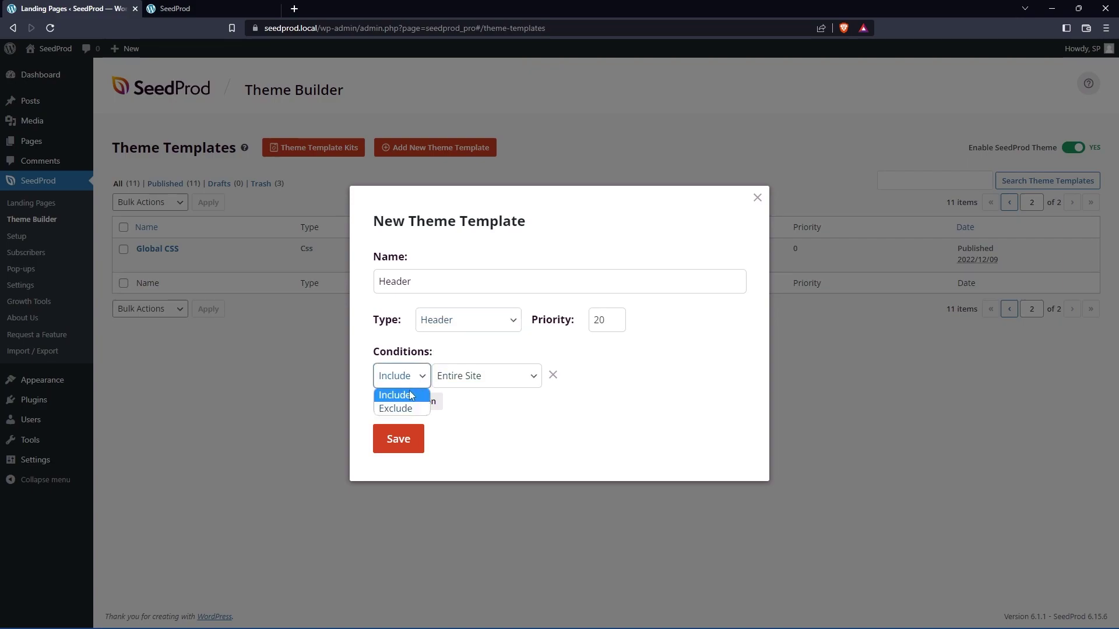
click(507, 414)
click(512, 376)
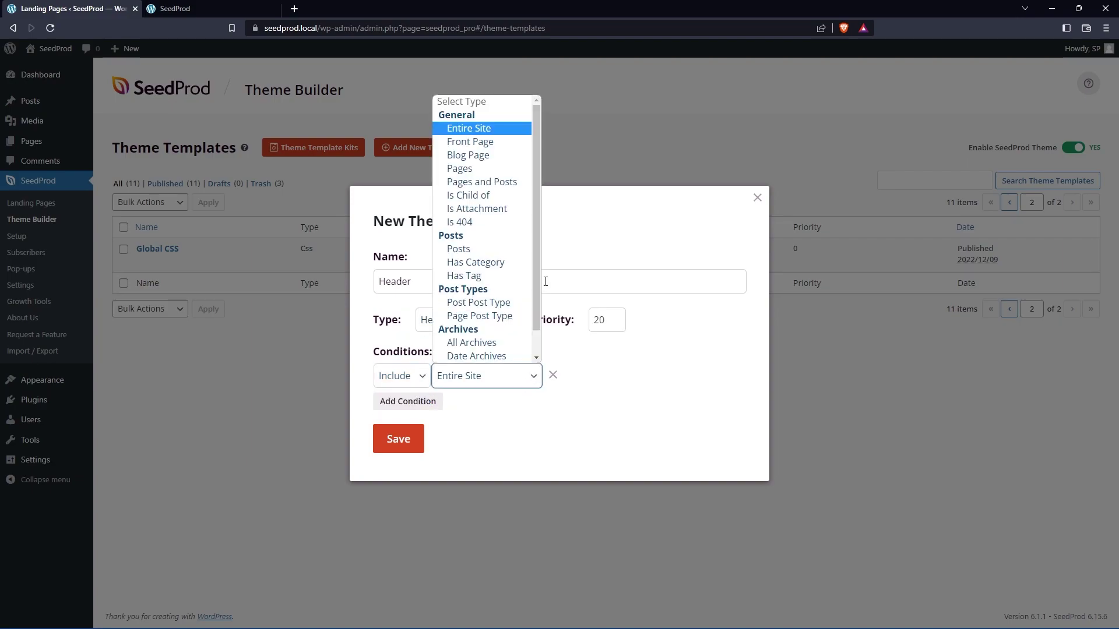
scroll(483, 174, down, 1)
scroll(484, 175, up, 1)
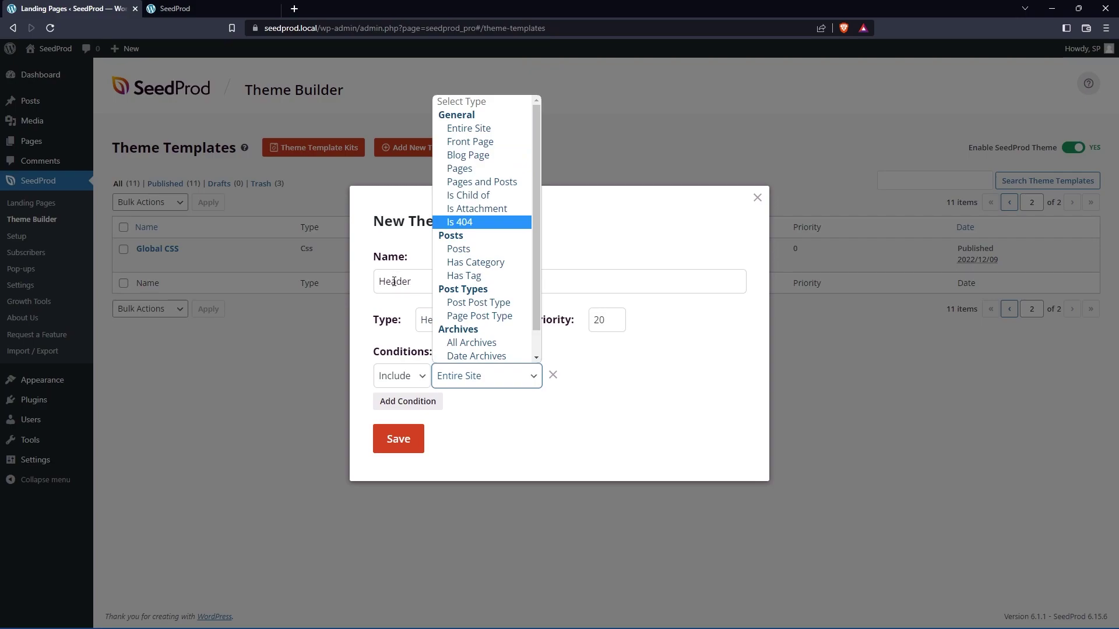
click(479, 128)
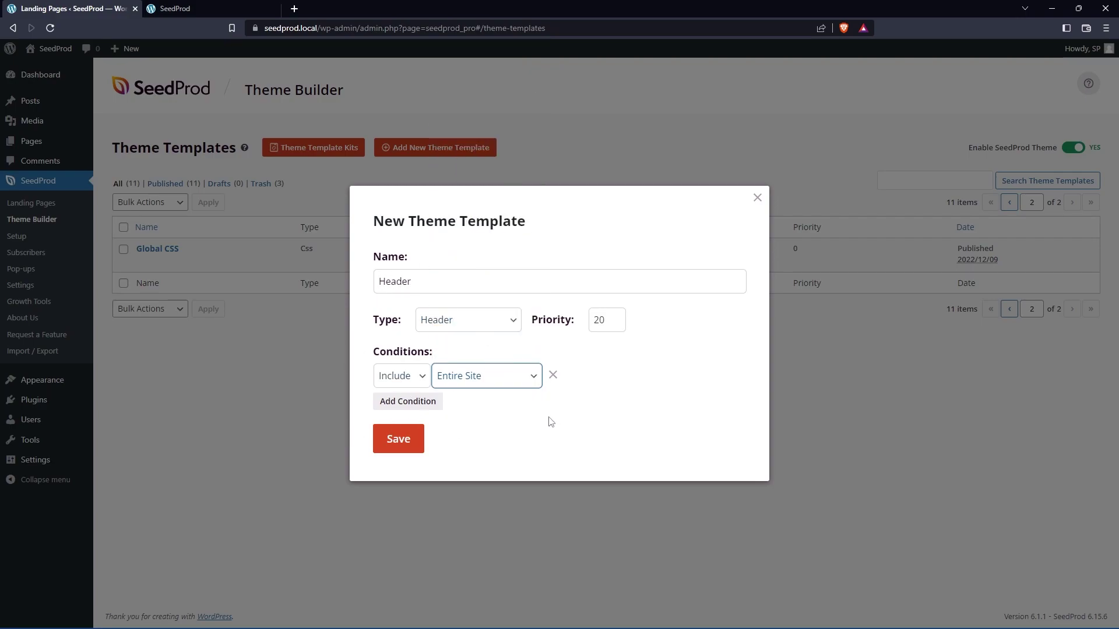
click(398, 440)
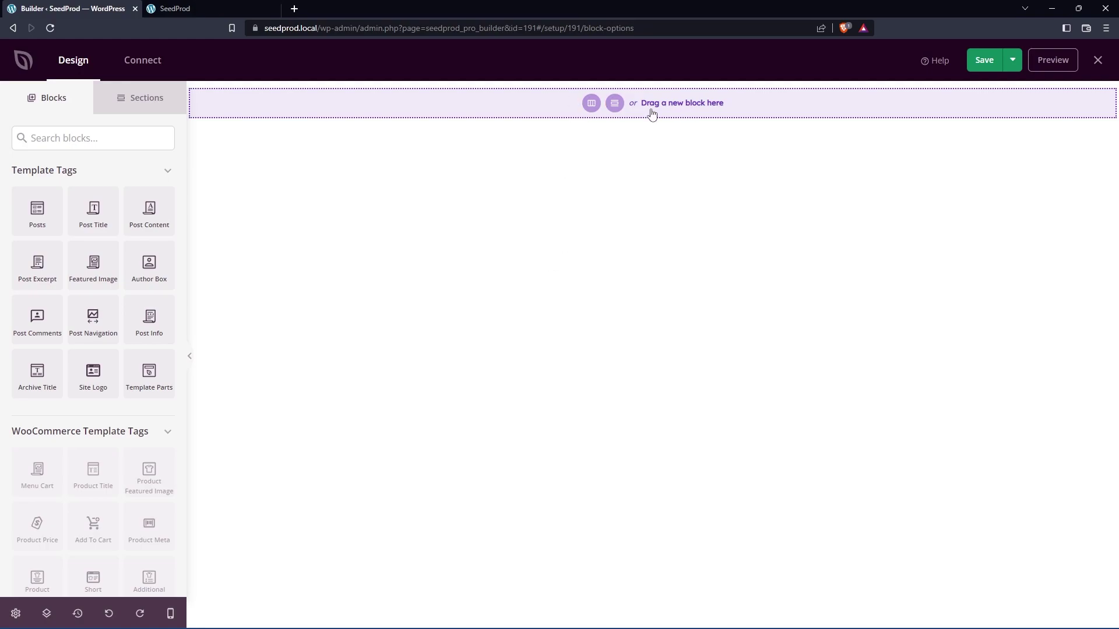
Step: Insert the Header 1 section template and switch its nav menu to a Simple Link 1–4 menu
click(142, 97)
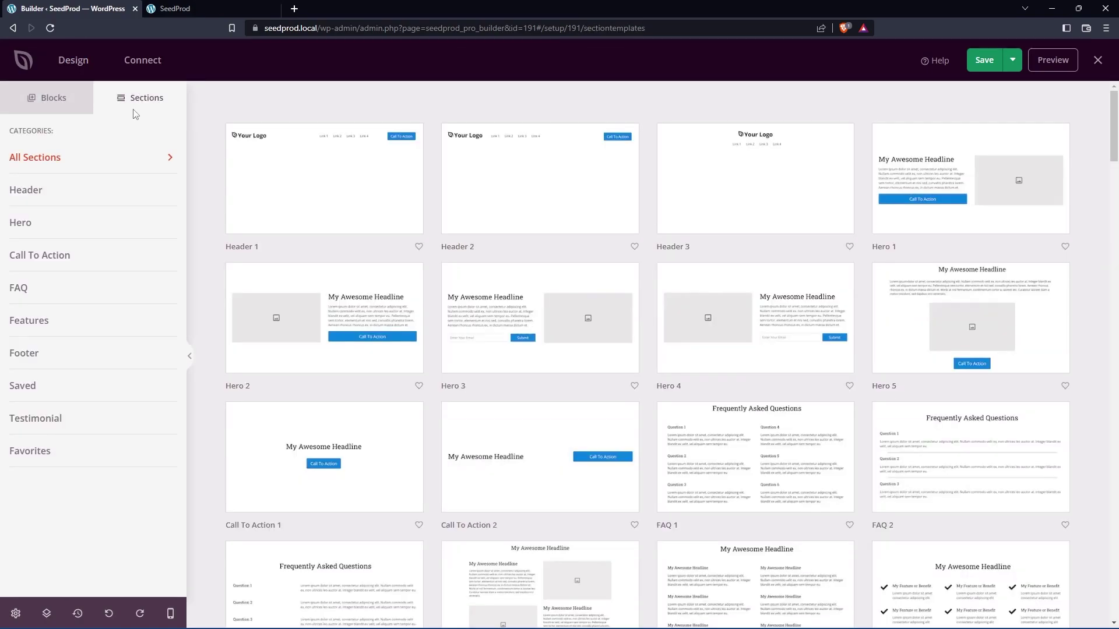
click(27, 192)
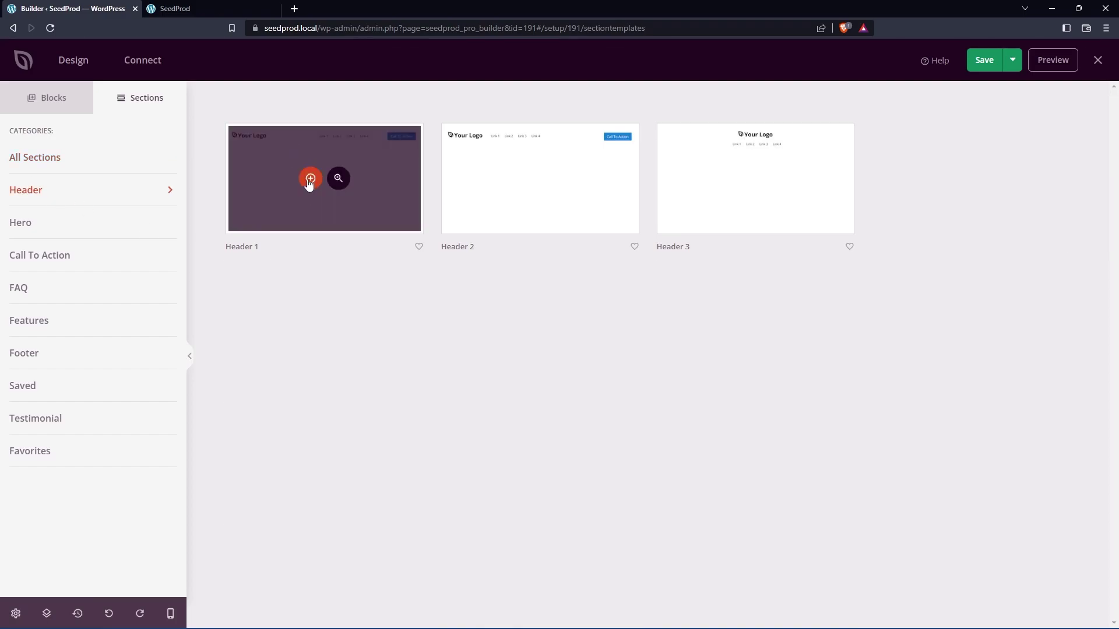
click(310, 181)
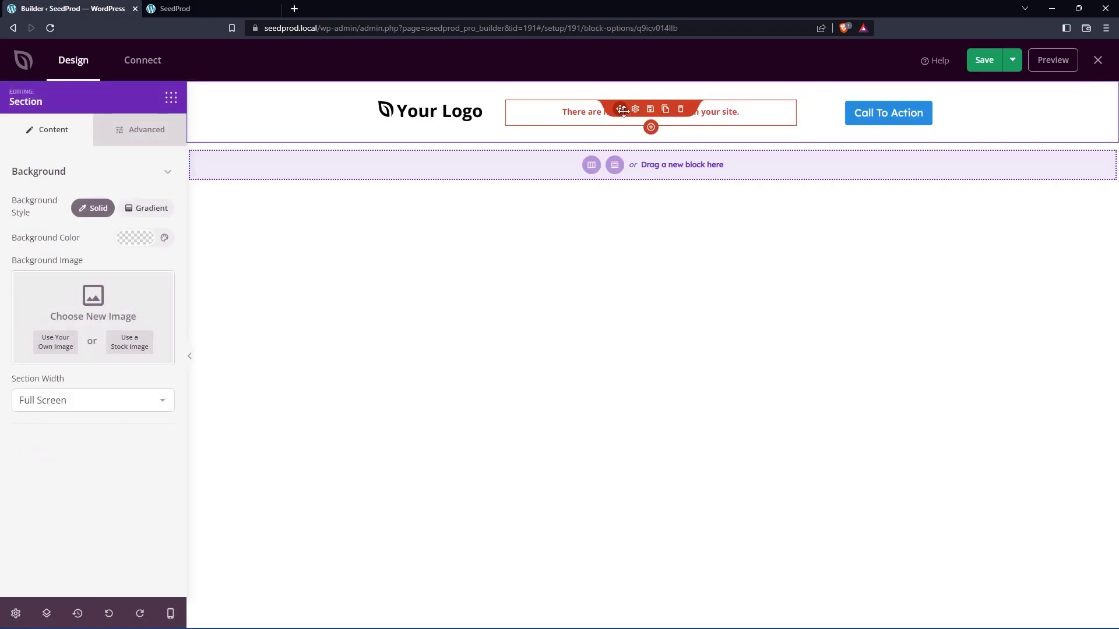
click(637, 110)
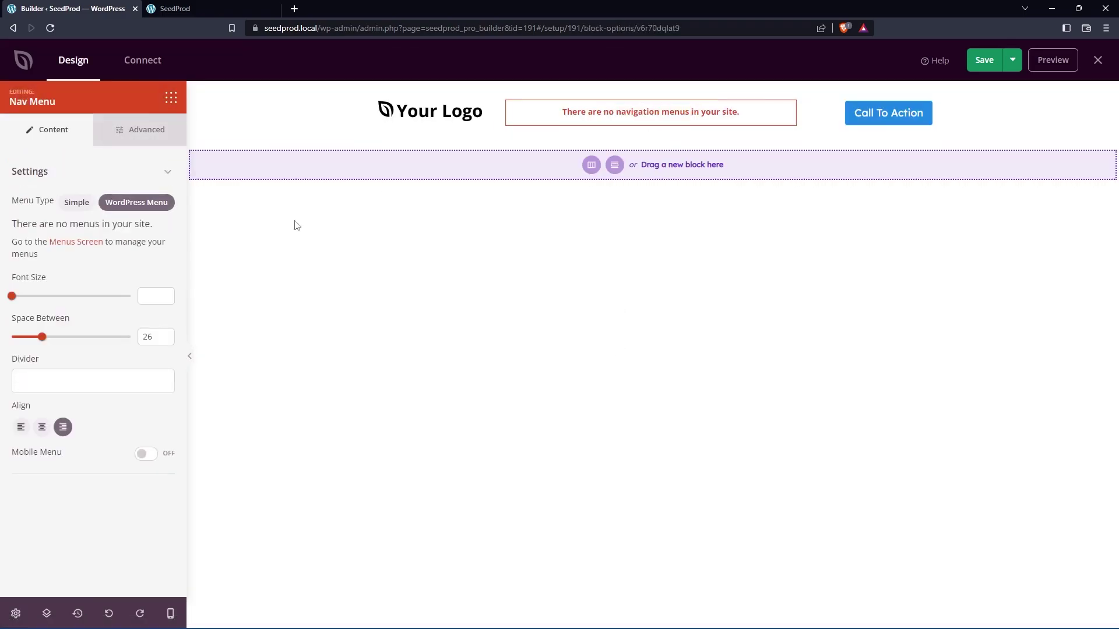
click(76, 202)
Step: Replace the Your Logo placeholder with the leaf logo and set its width to 70
click(436, 114)
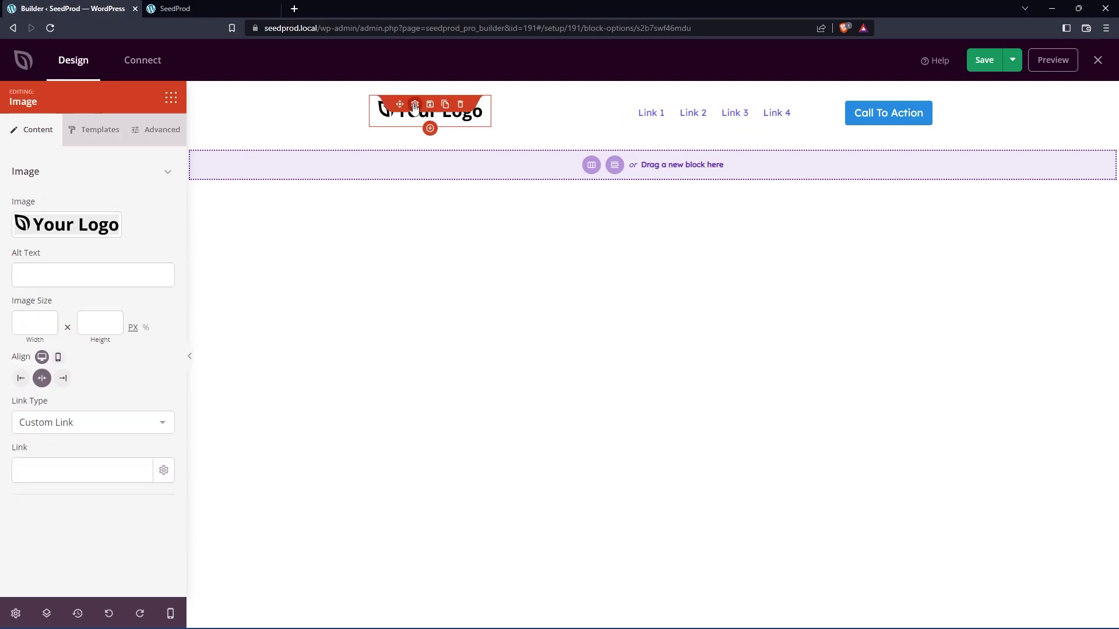
click(53, 224)
click(1075, 594)
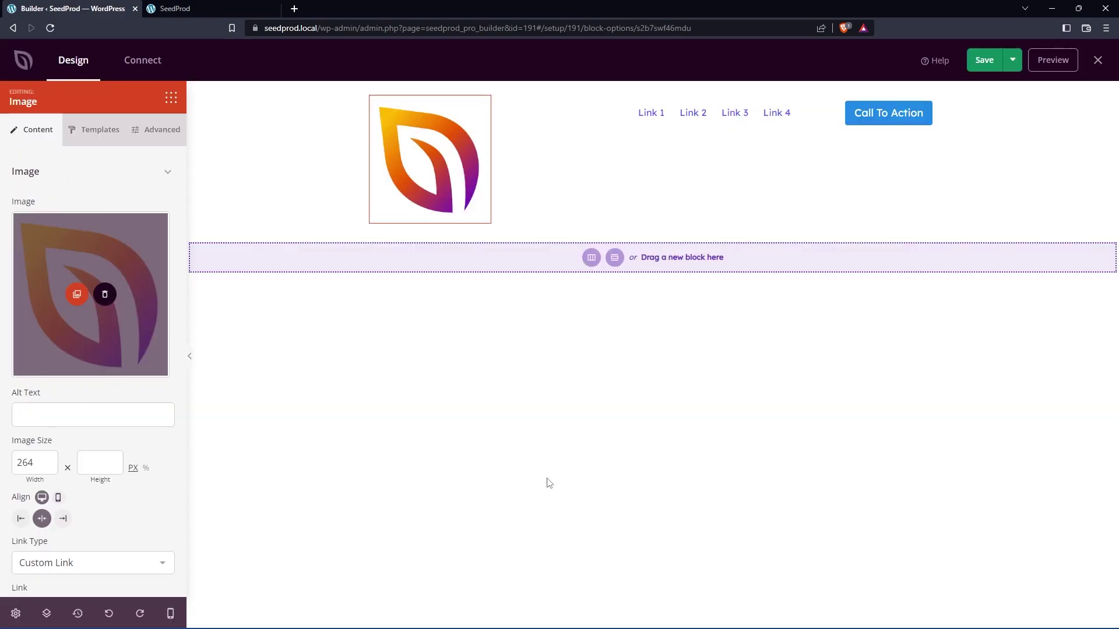
drag(34, 463, 2, 469)
text(70)
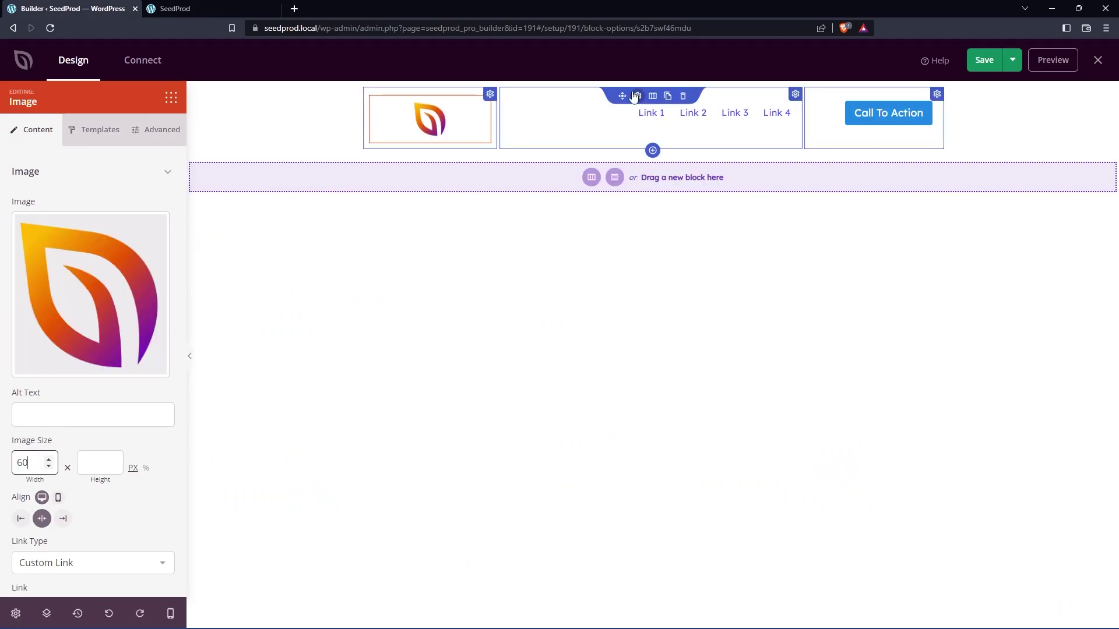
click(280, 137)
Step: Set the section's Advanced Shadow to 2X Large and save the new Header template
click(278, 135)
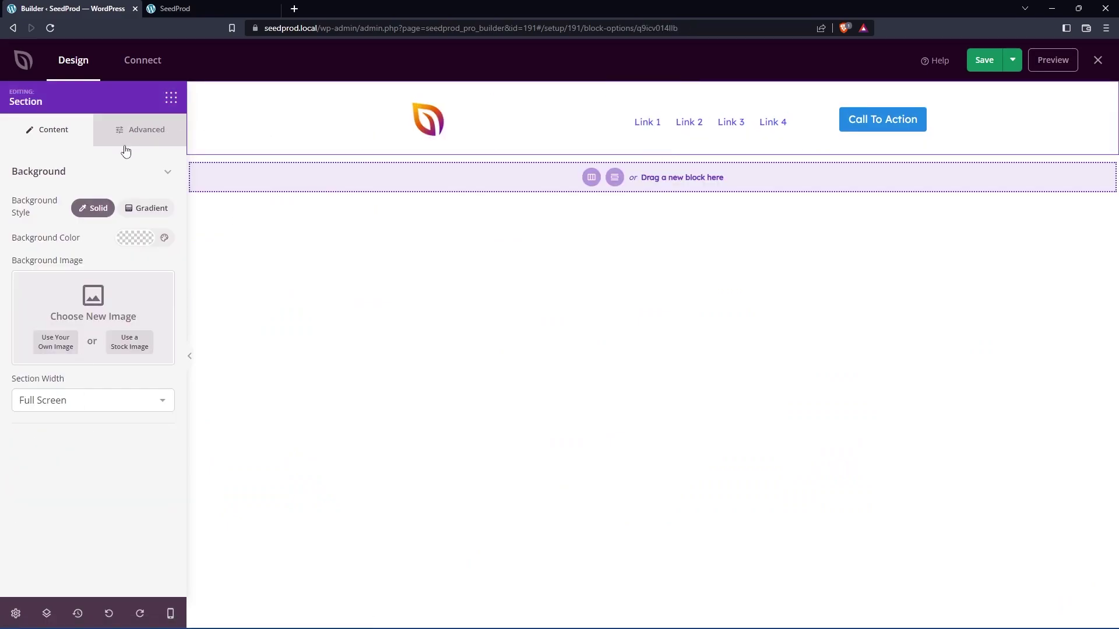
click(142, 137)
click(37, 257)
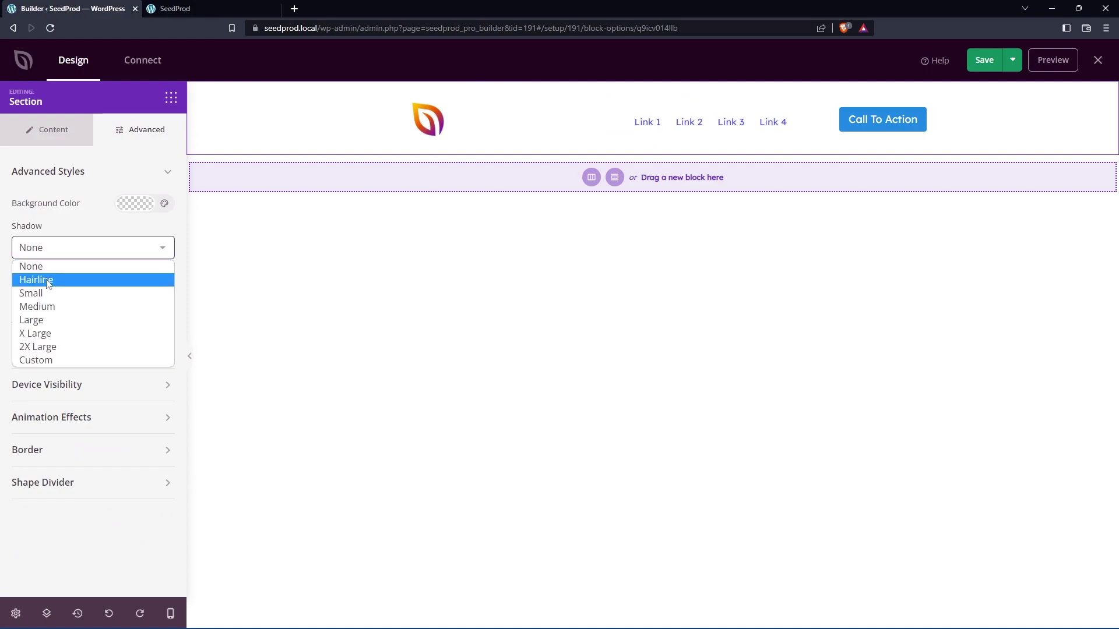
click(52, 347)
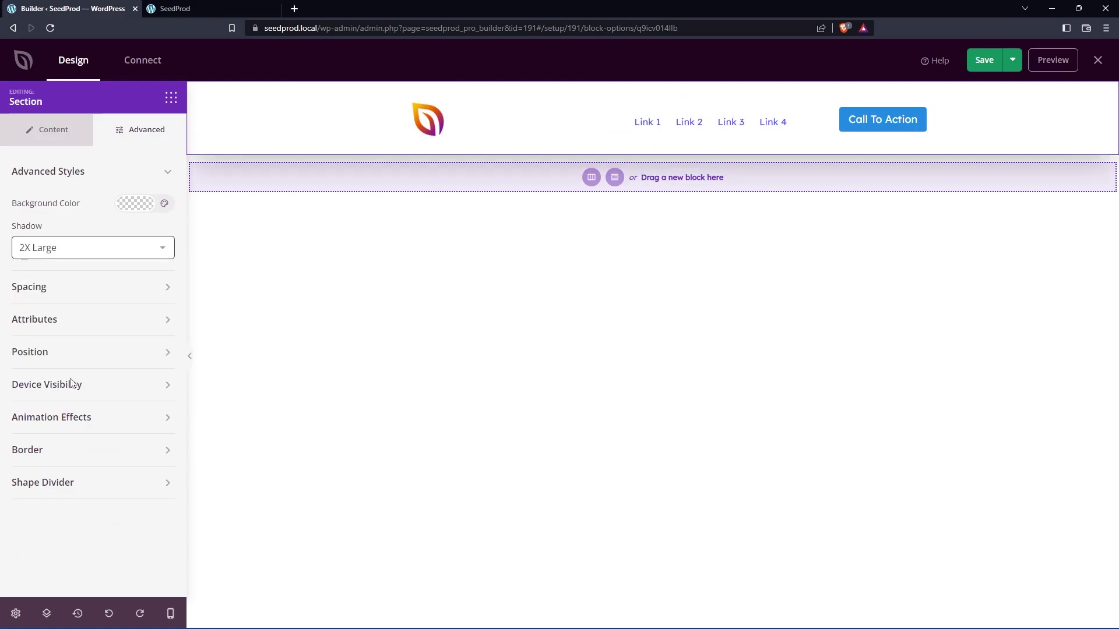
click(888, 122)
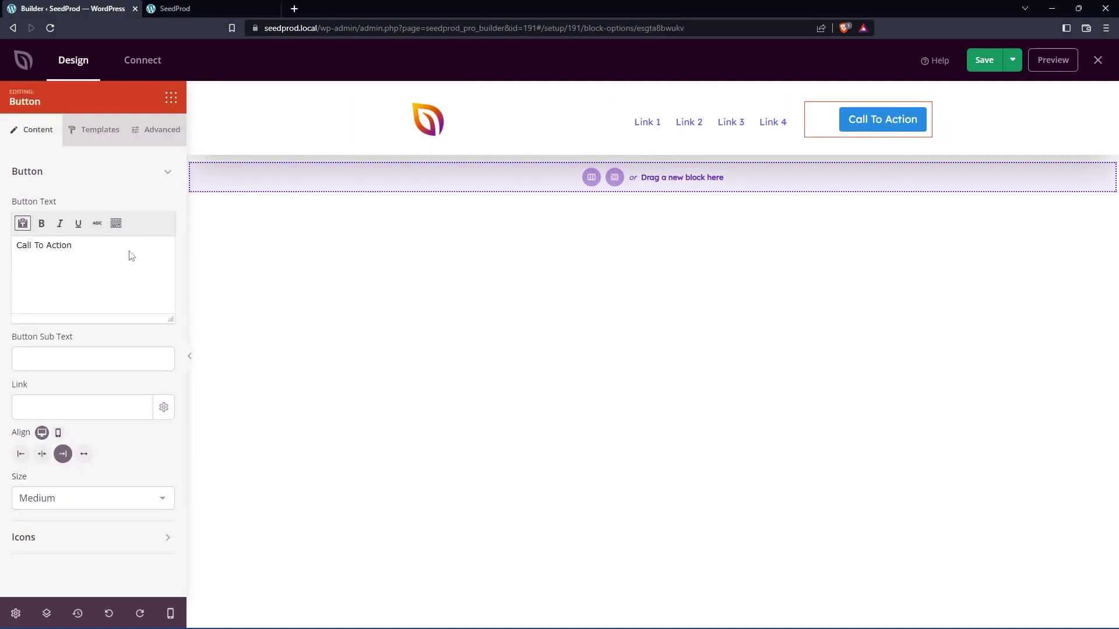
click(984, 60)
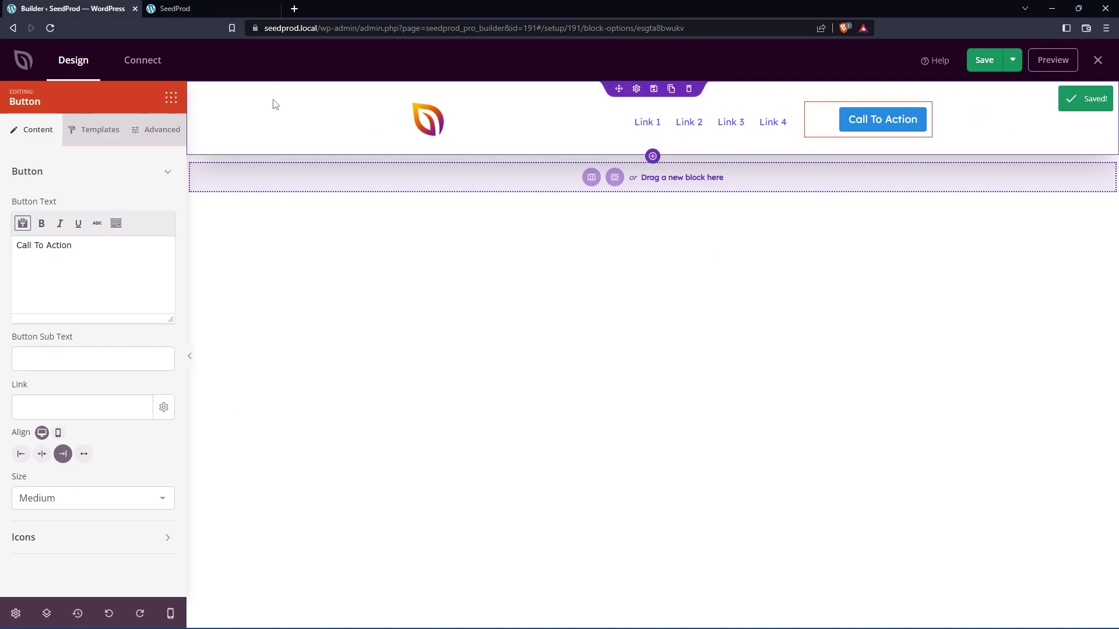
click(990, 65)
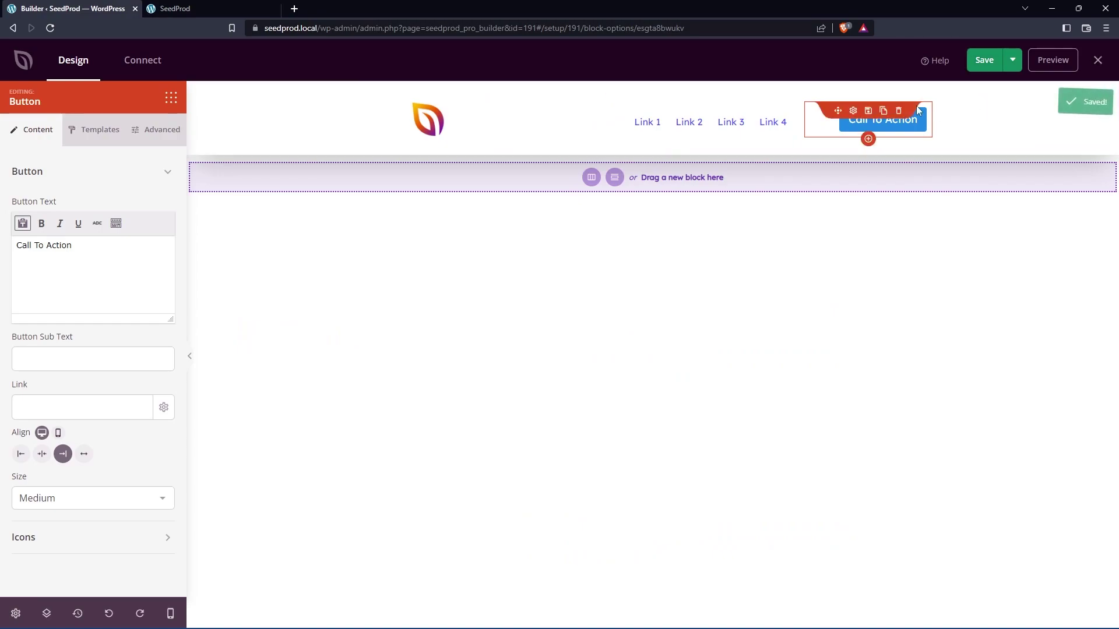
Step: Preview the saved header on the live site, then close the builder
click(1014, 68)
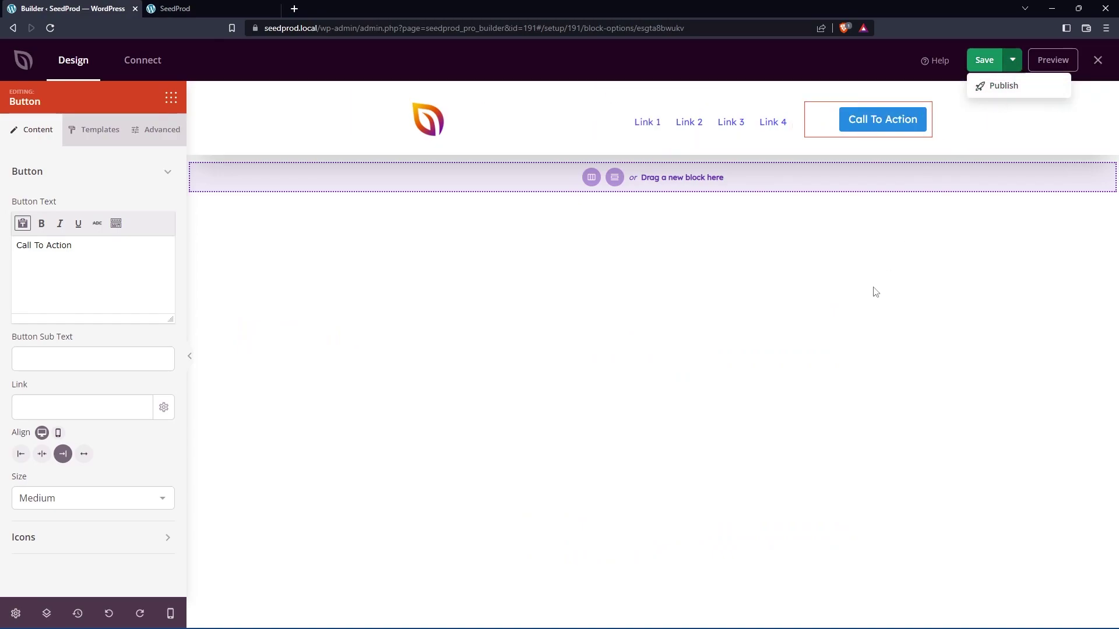
click(1012, 64)
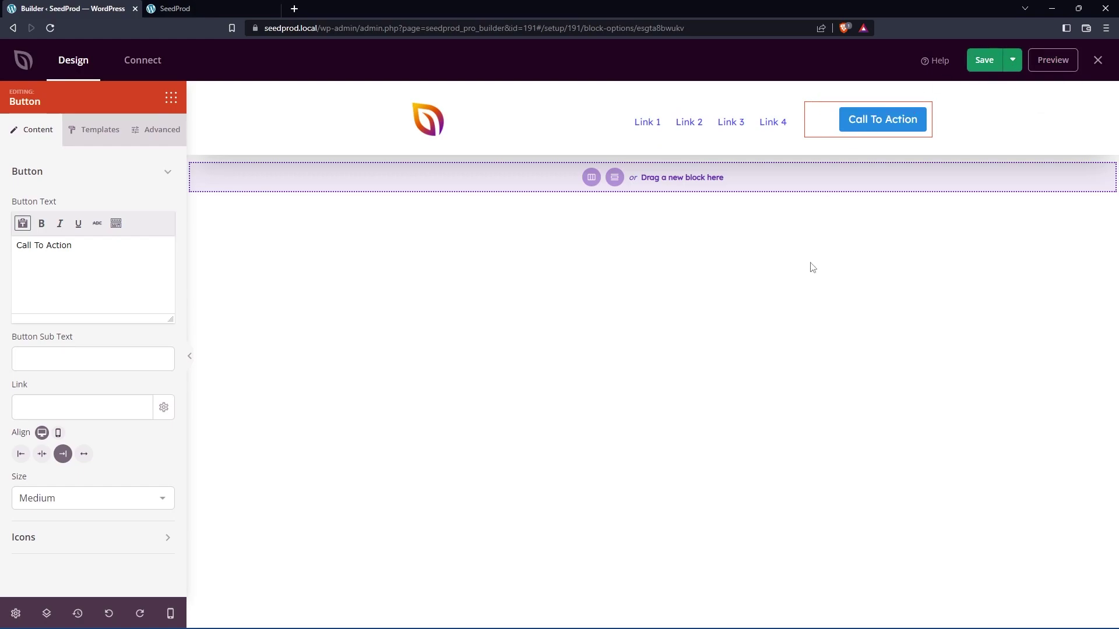
click(170, 9)
key(F5)
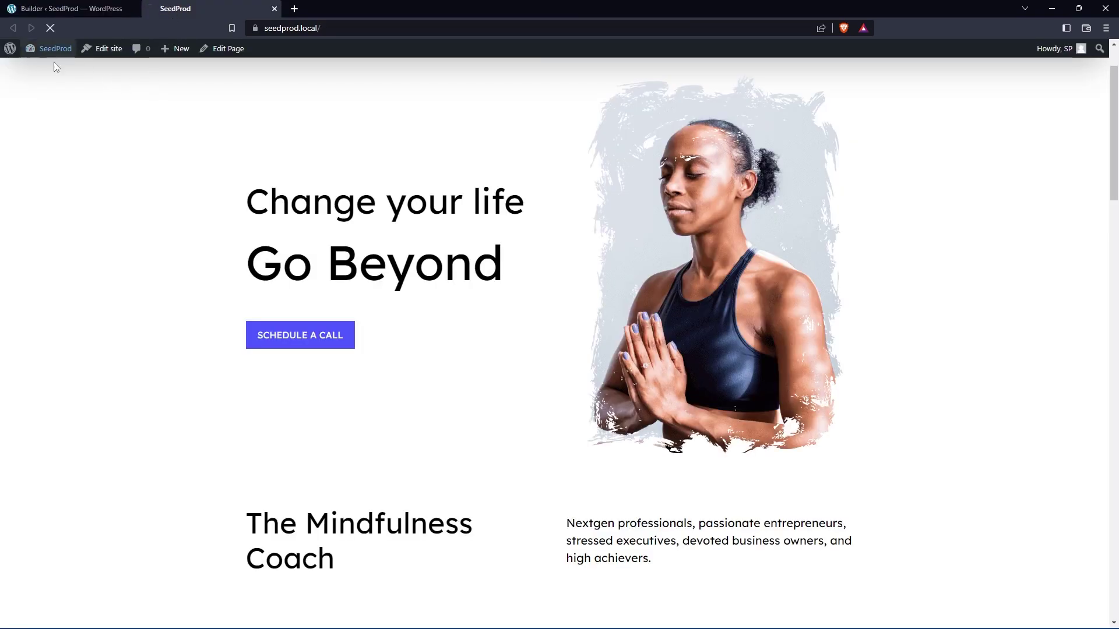
click(79, 8)
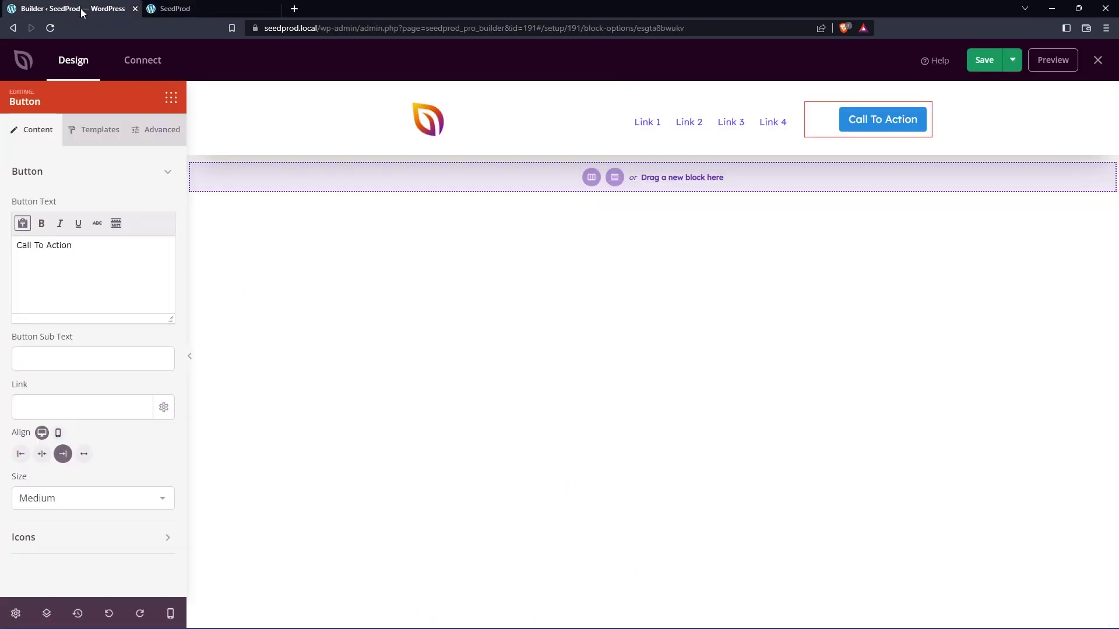
click(1014, 61)
click(1012, 67)
click(1098, 61)
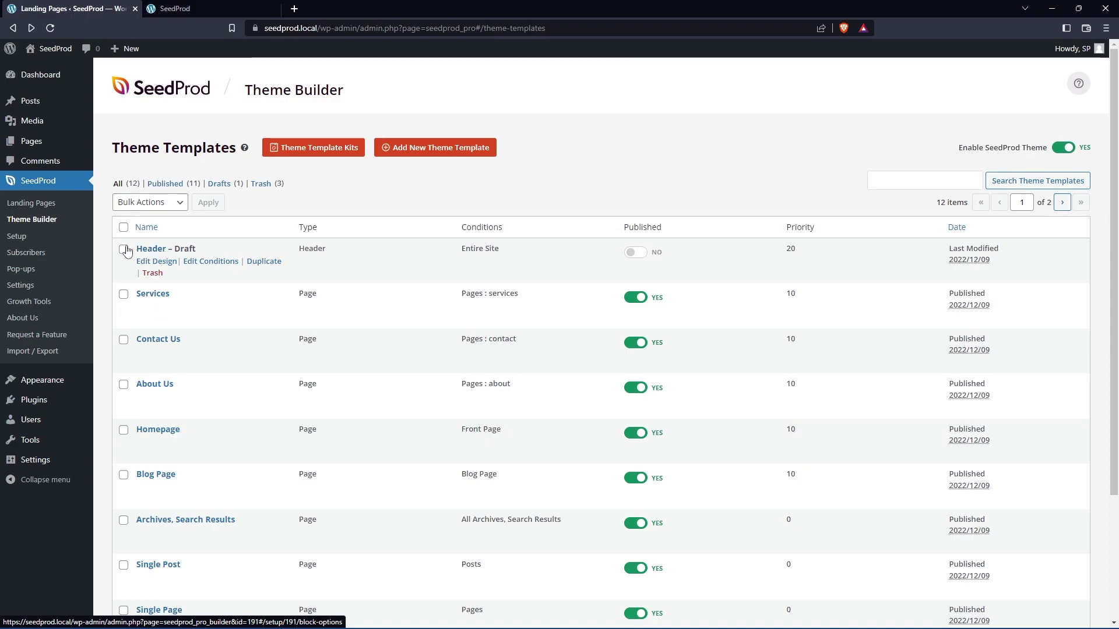
Step: Publish the Header draft from Edit Design and view it on the live page
click(156, 261)
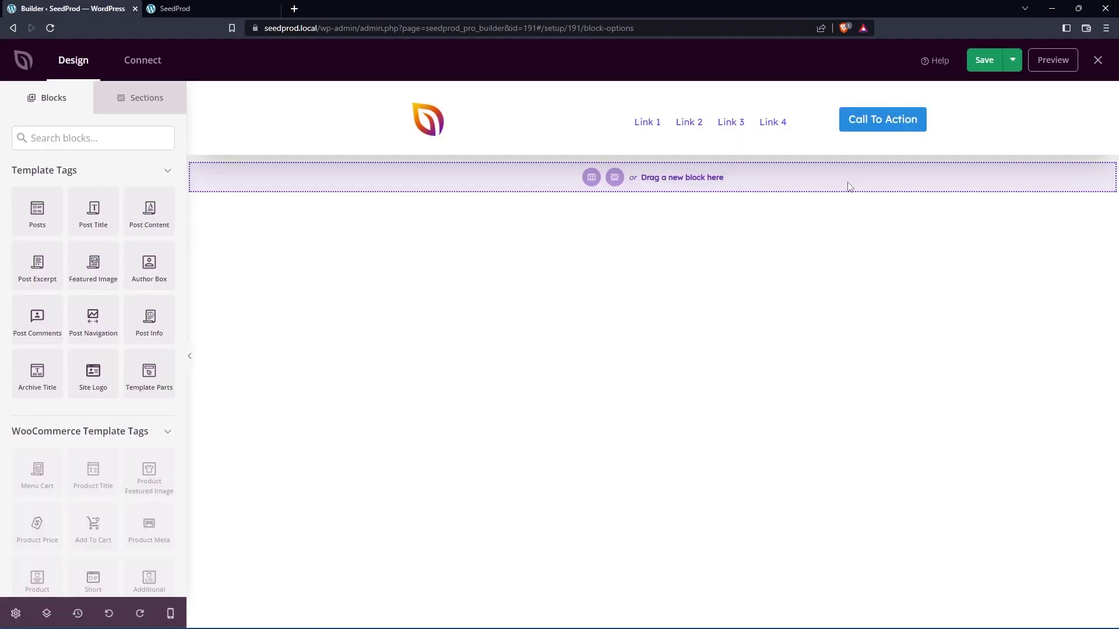
click(1016, 66)
click(1000, 89)
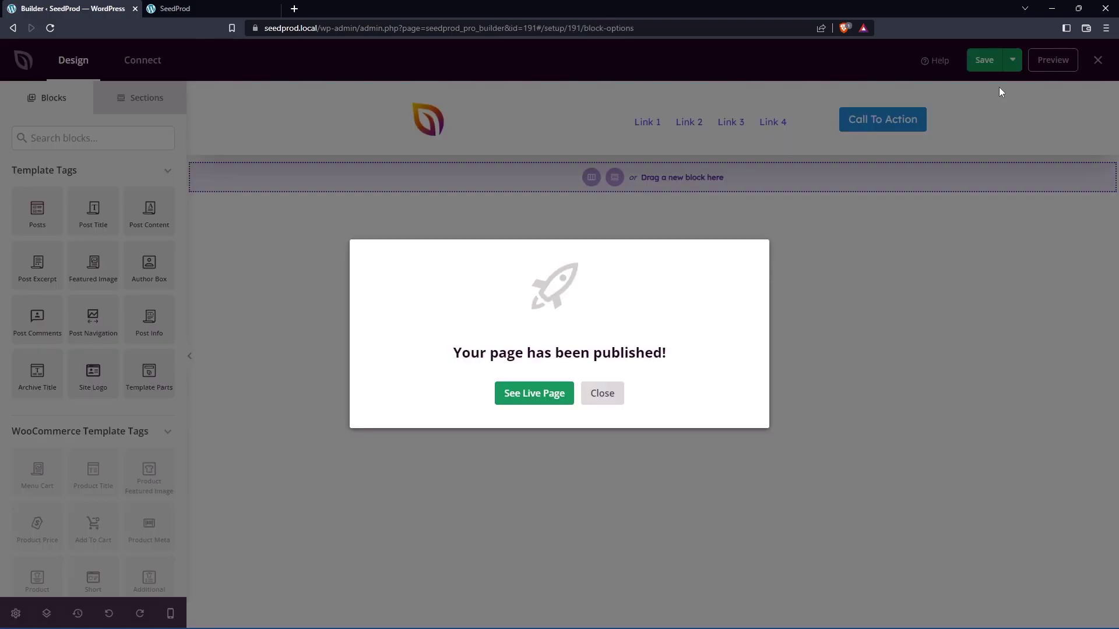
click(534, 400)
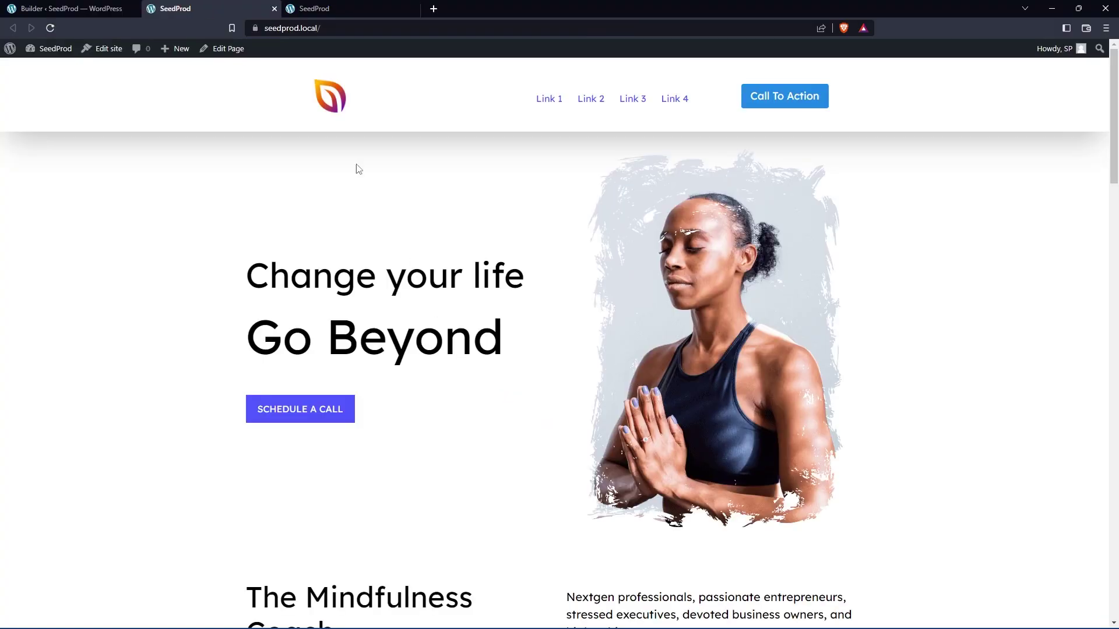
key(ctrl+Tab)
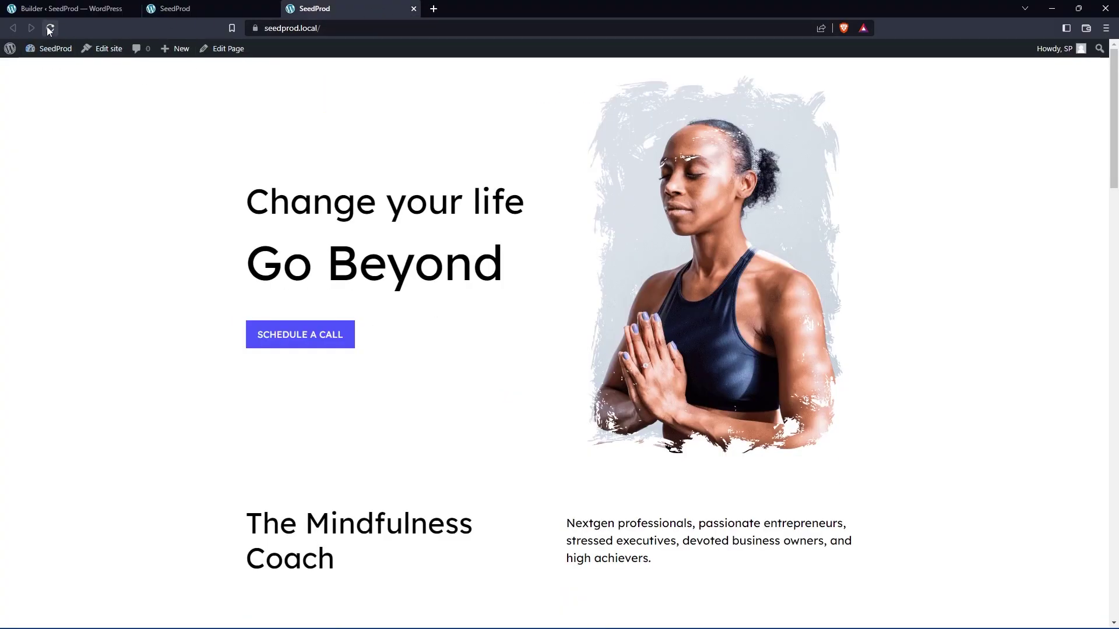
click(273, 8)
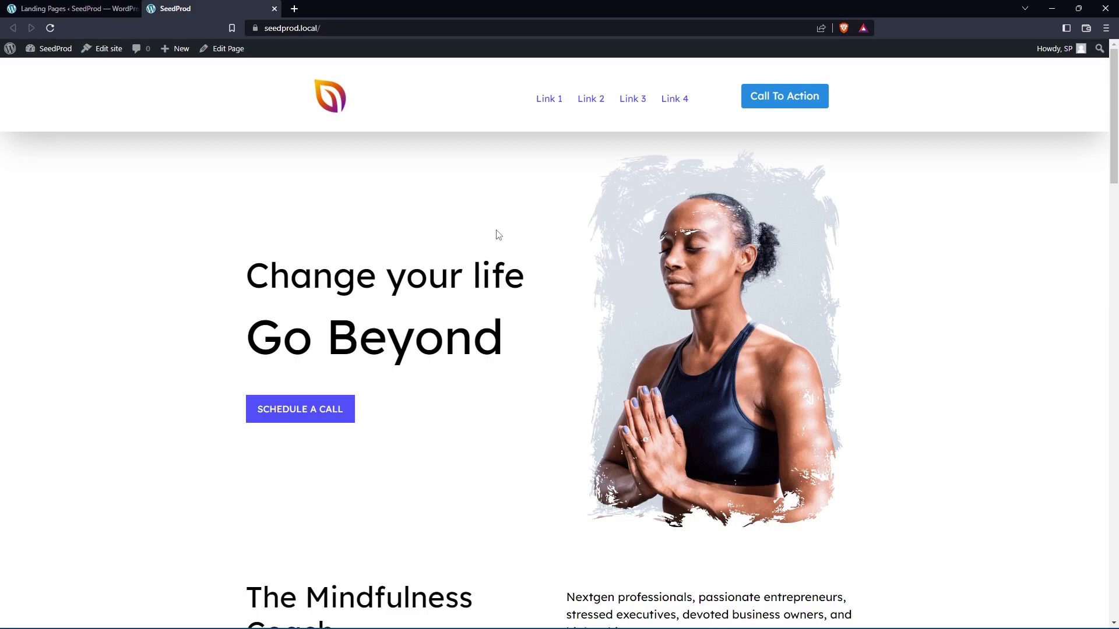
Step: View the Blog page from All Pages to confirm its leaf-logo header, then return to Pages
click(76, 8)
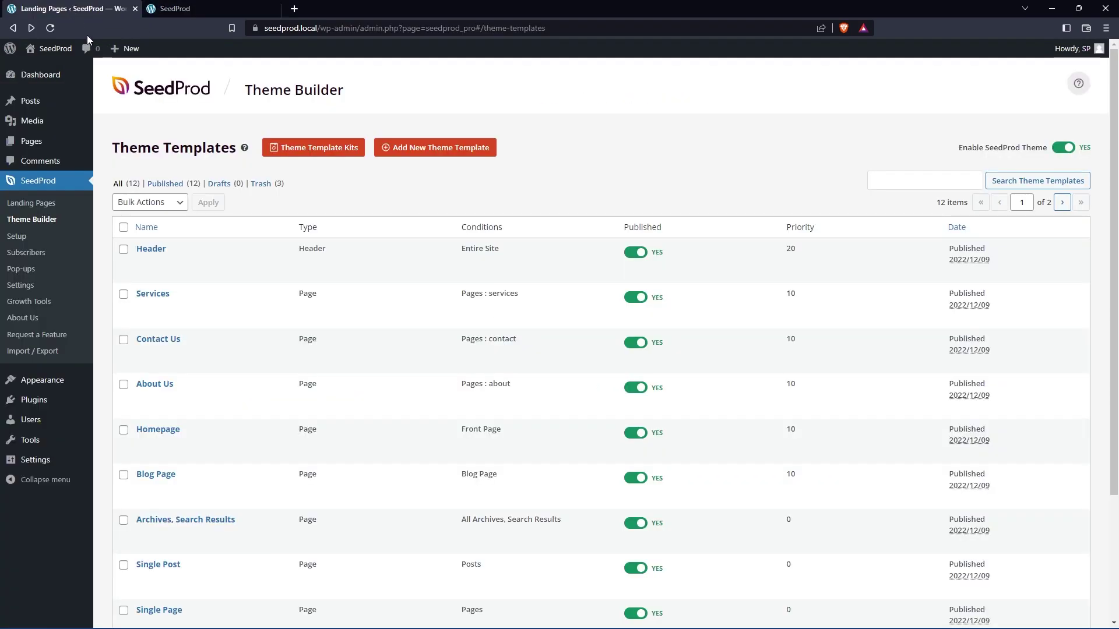
mouse_move(36, 143)
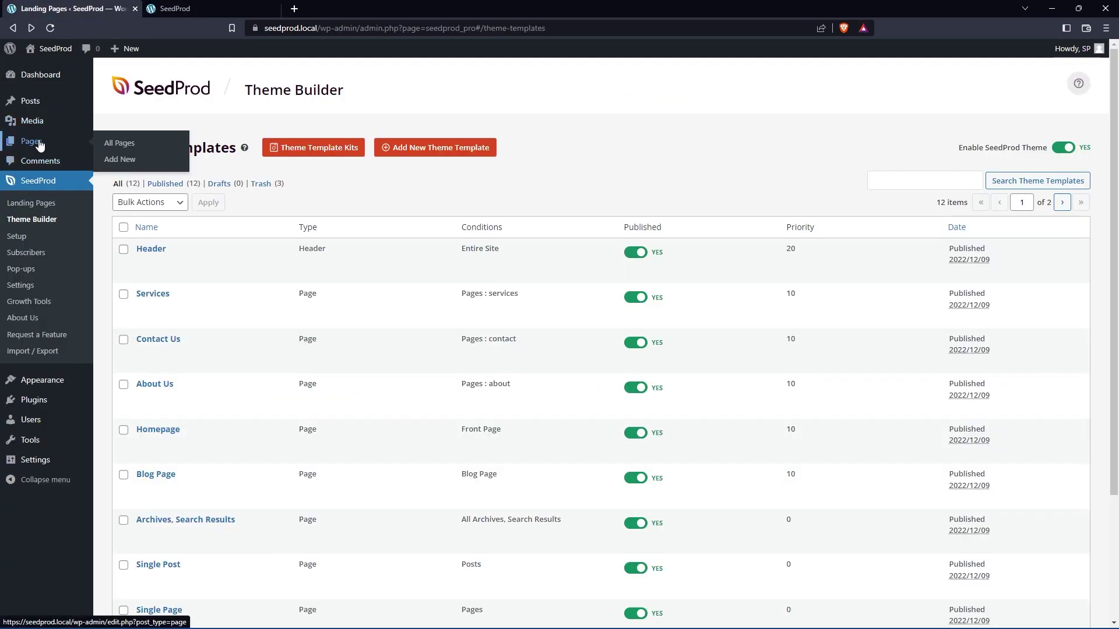
click(119, 143)
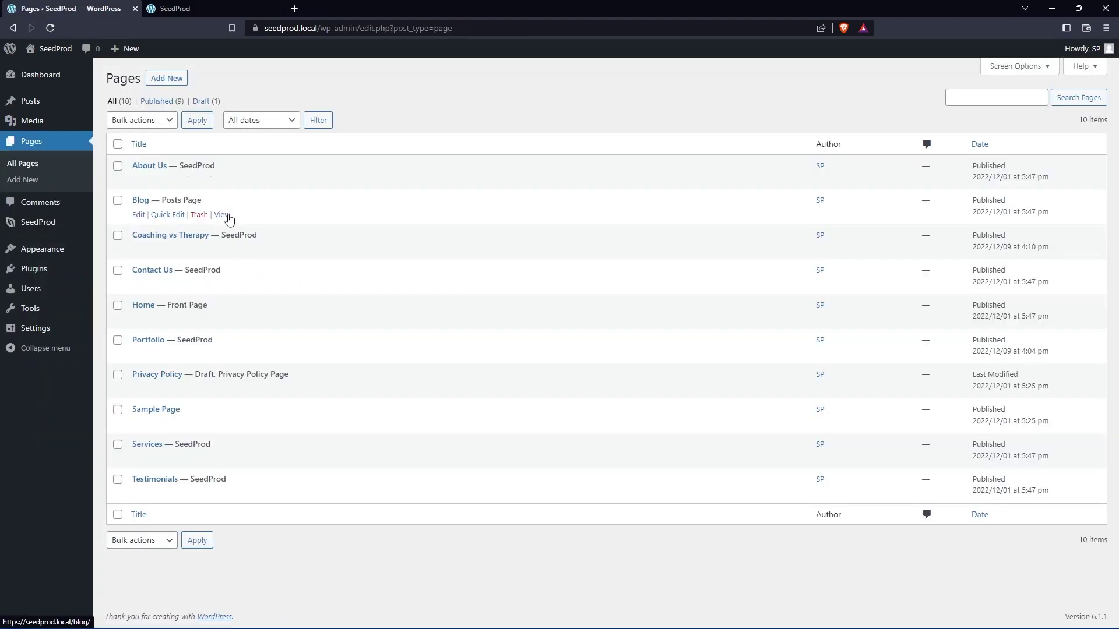
click(222, 215)
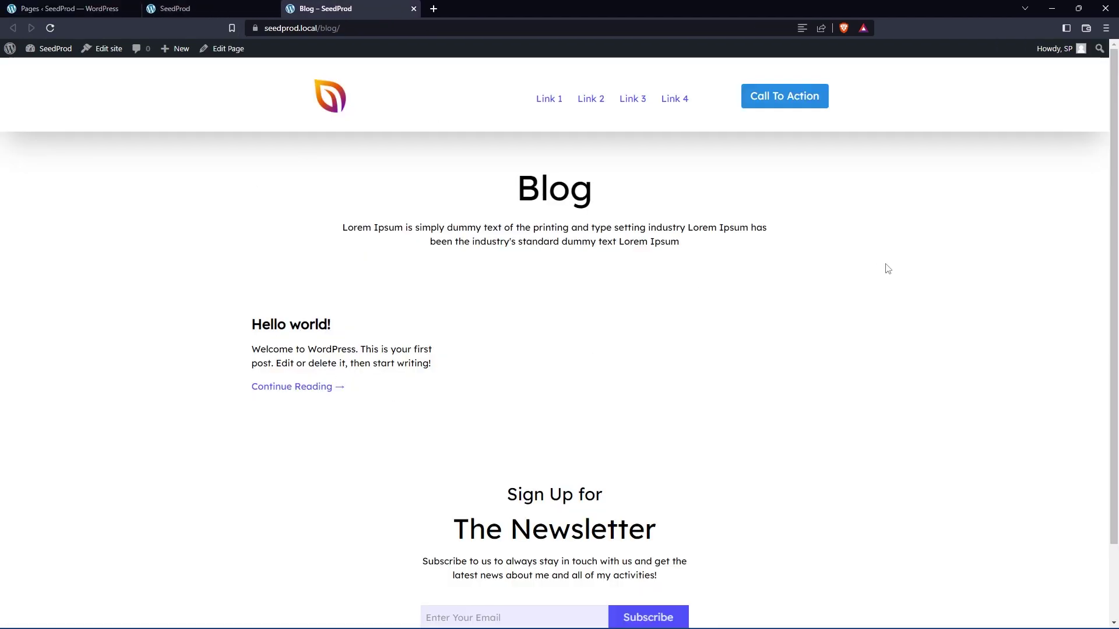
scroll(885, 269, down, 2)
scroll(890, 303, up, 2)
click(196, 5)
click(93, 13)
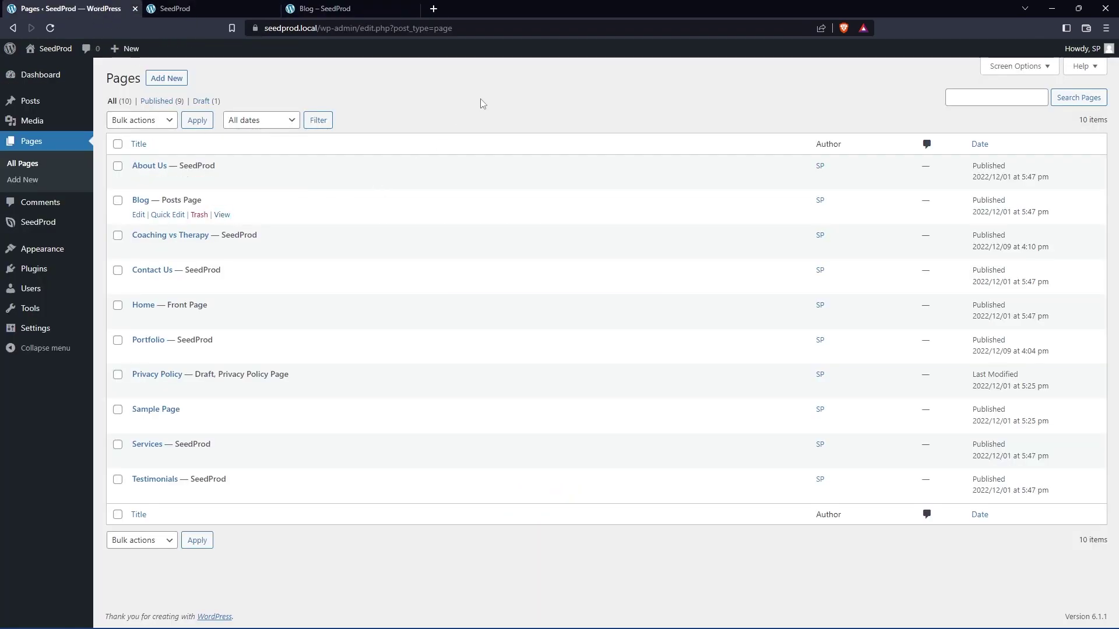
Step: Start a new theme template named 'Header - Blog'
mouse_move(63, 227)
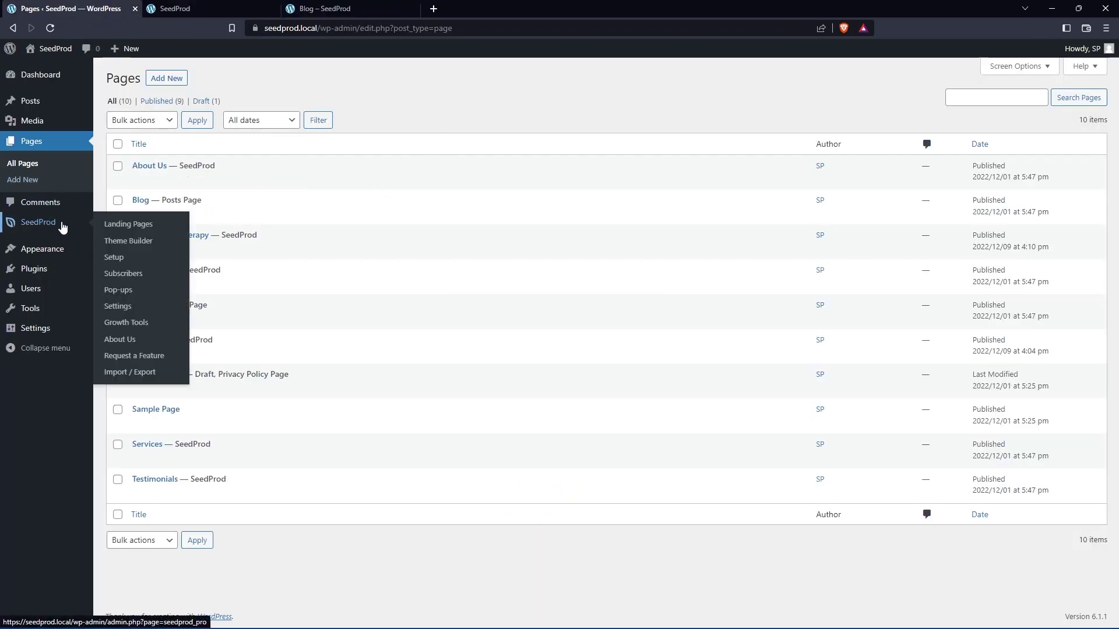
click(128, 240)
click(466, 148)
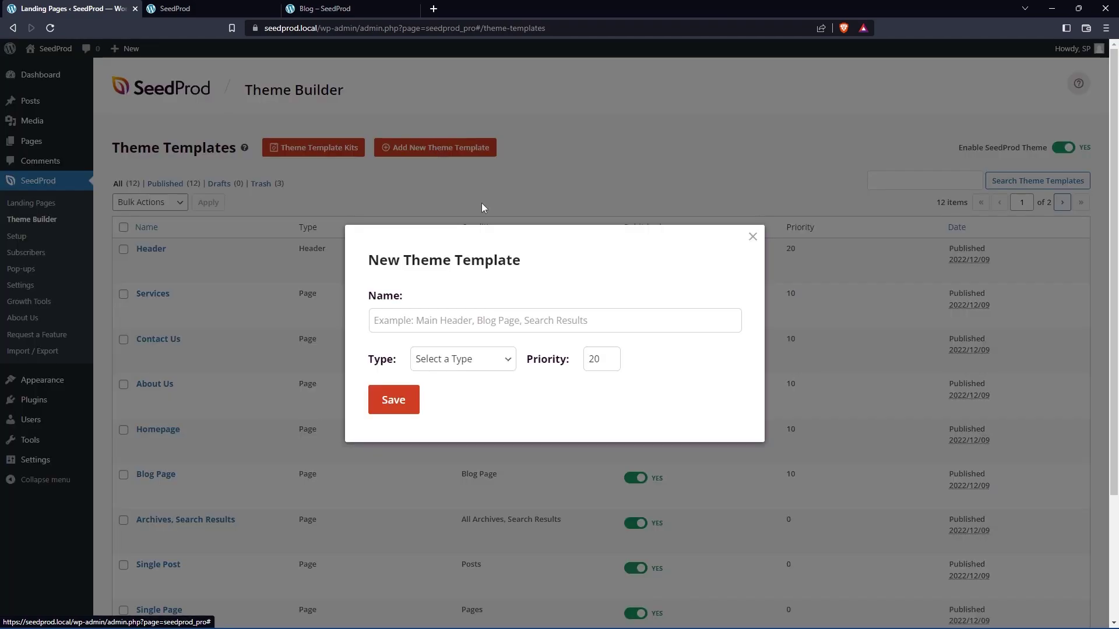
click(440, 320)
text(Header -)
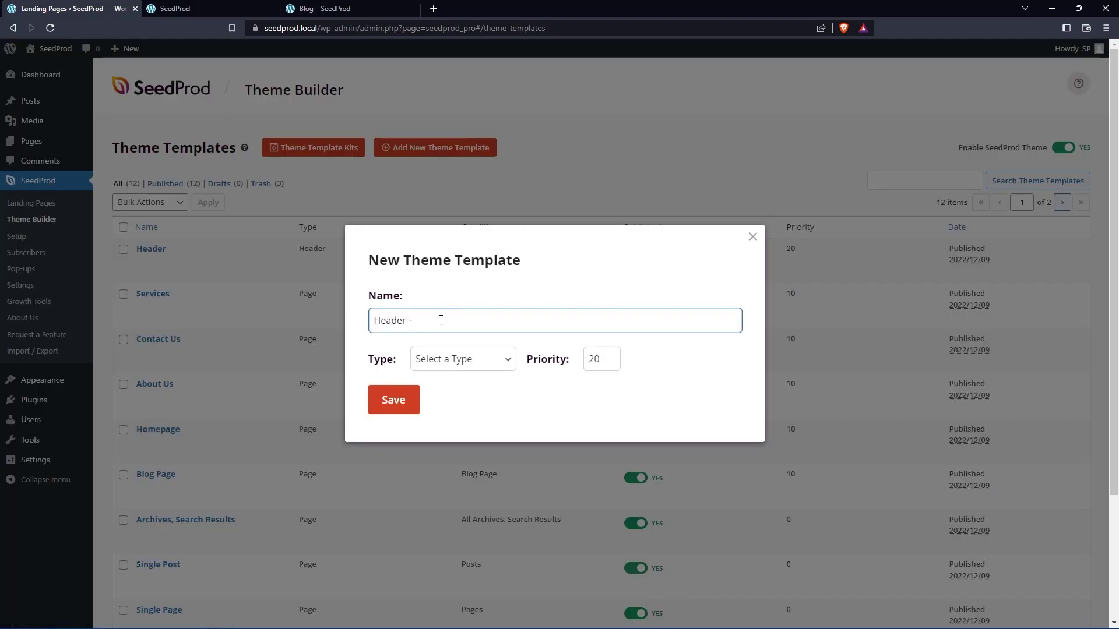
text( Blog)
Step: Make it a Header template that includes only the Blog Page at priority 20, and save it
click(429, 360)
click(477, 394)
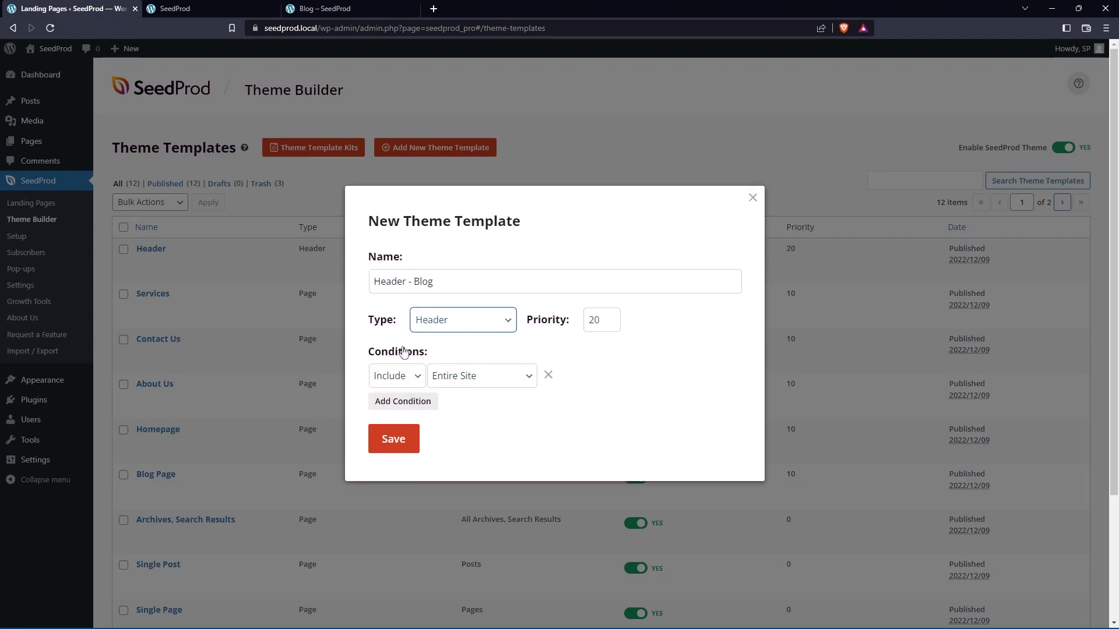
click(483, 378)
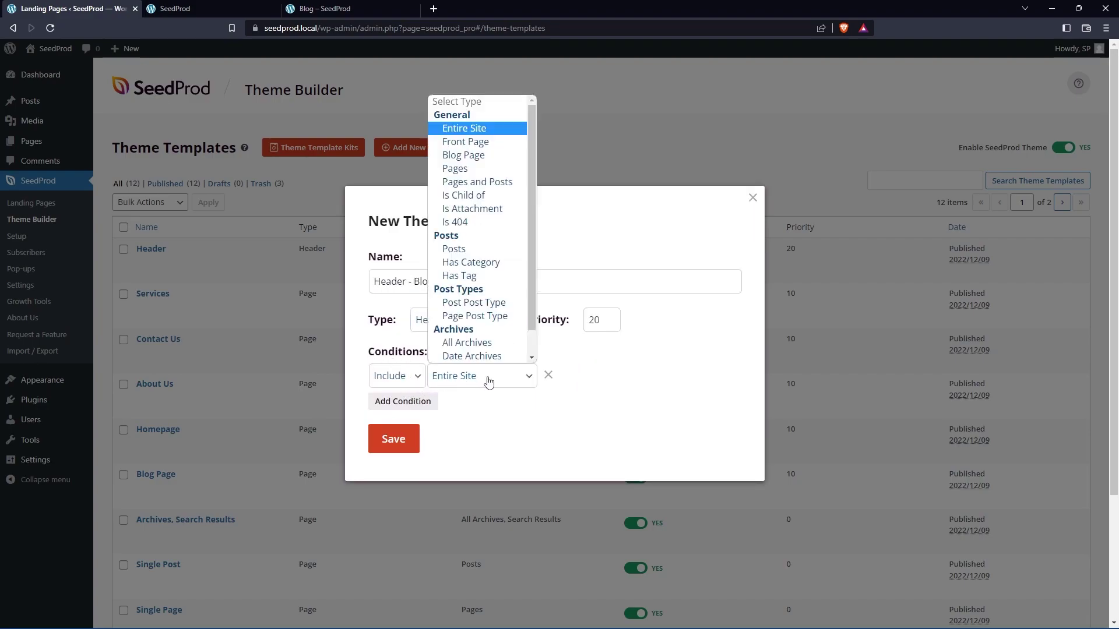
click(488, 160)
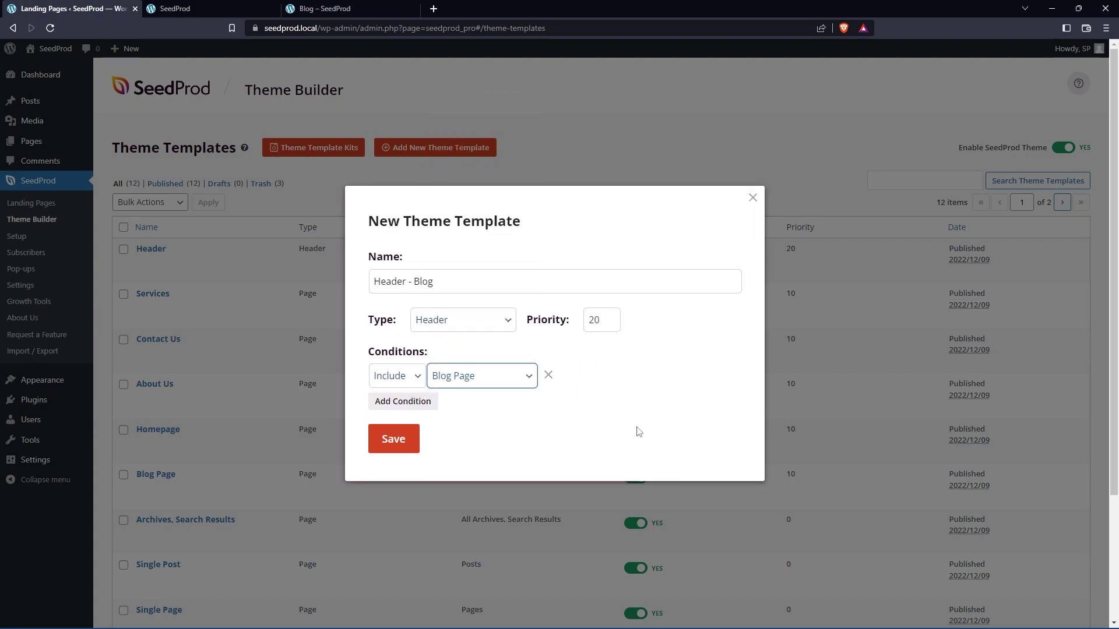
click(603, 320)
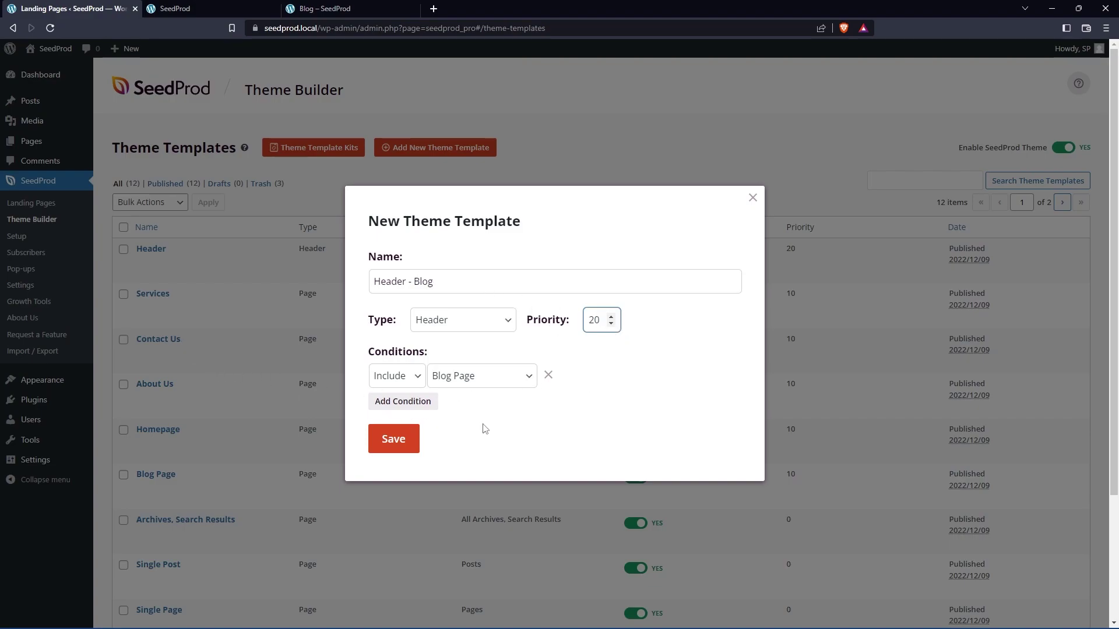
click(407, 440)
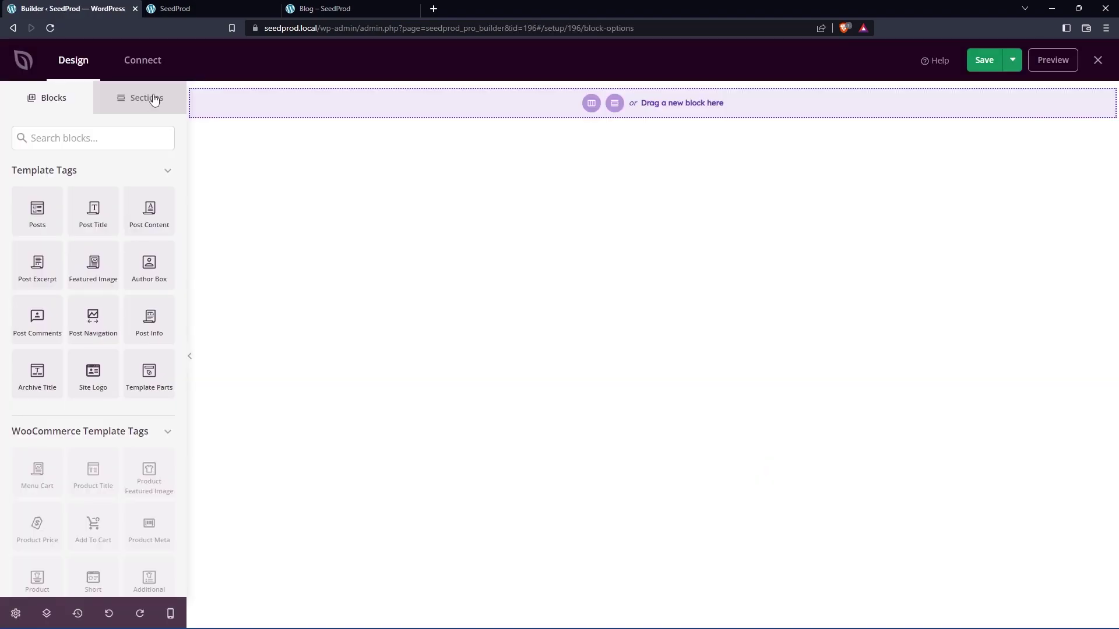
Step: Insert the Header 3 section layout and switch its navigation menu to Simple links
click(154, 100)
click(30, 190)
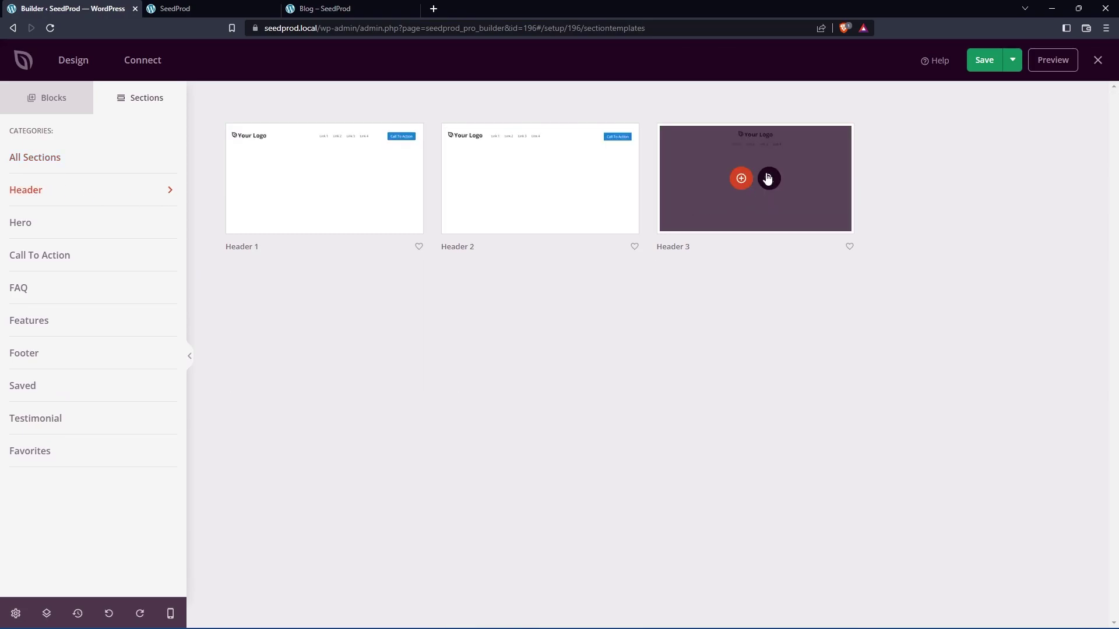
click(742, 178)
click(76, 202)
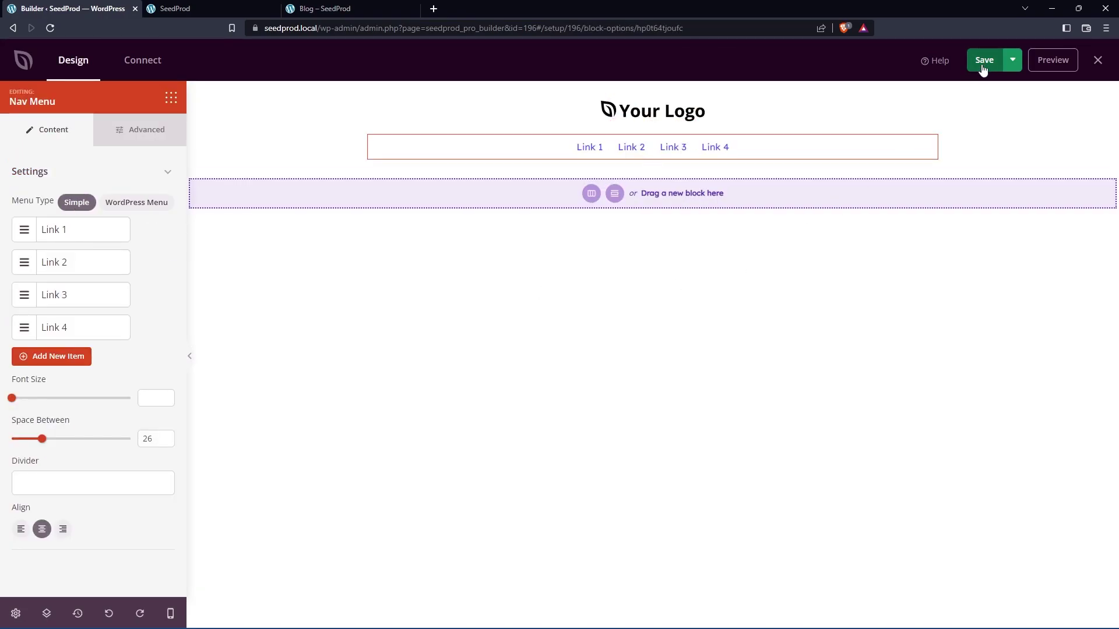
Step: Give the header section a blue-purple background colour
click(277, 121)
click(135, 237)
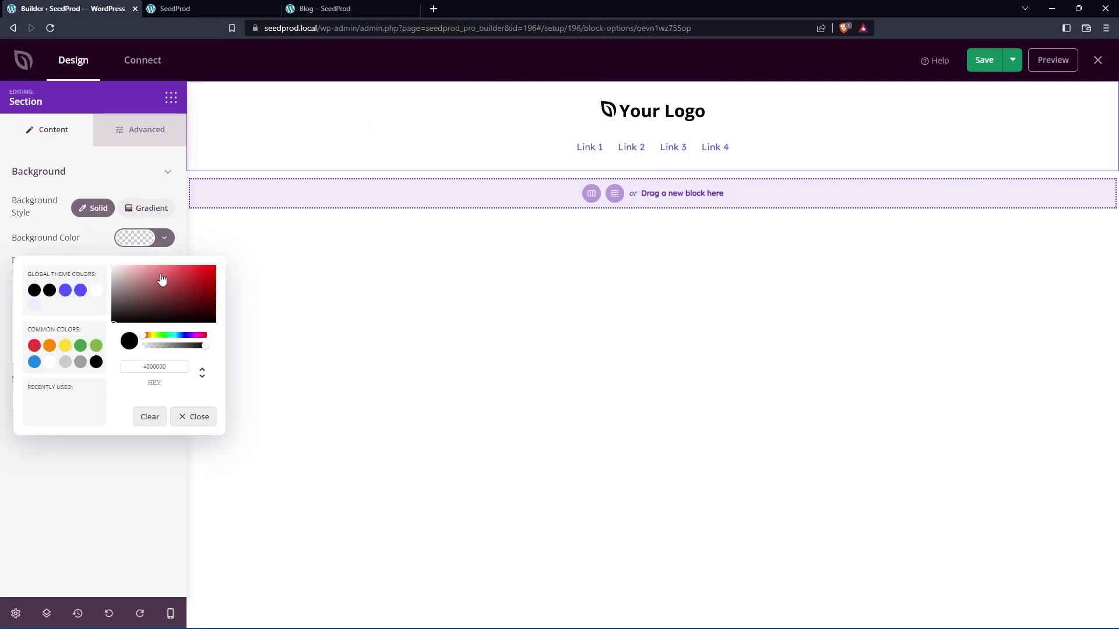
click(81, 291)
click(387, 300)
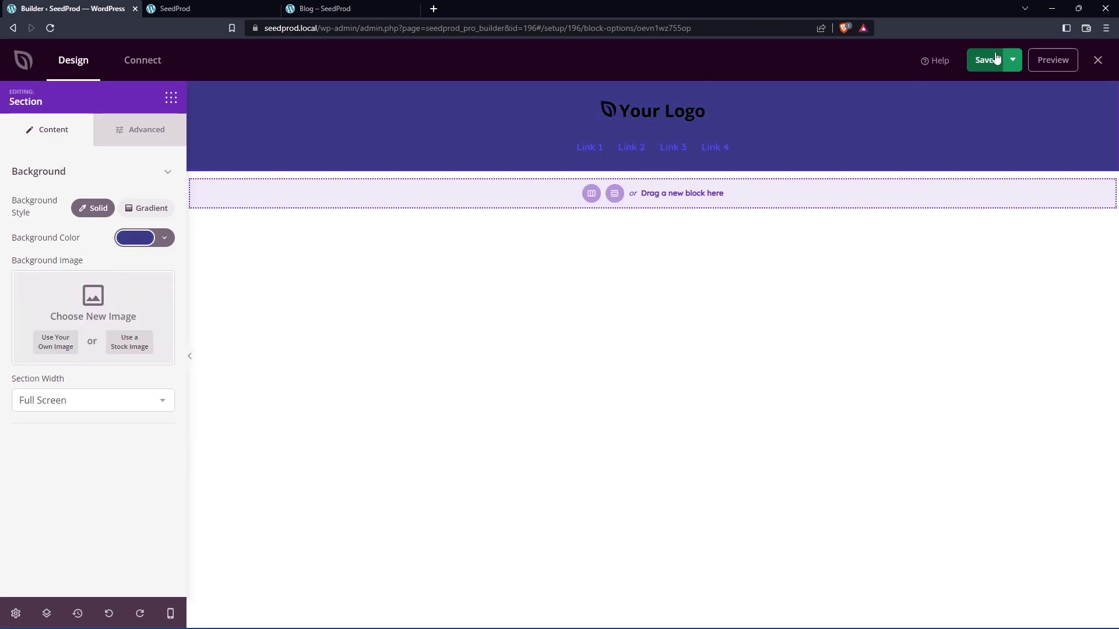
Step: Save and publish the blog header, close the live-page tabs, and return to the template list
click(996, 58)
click(1013, 59)
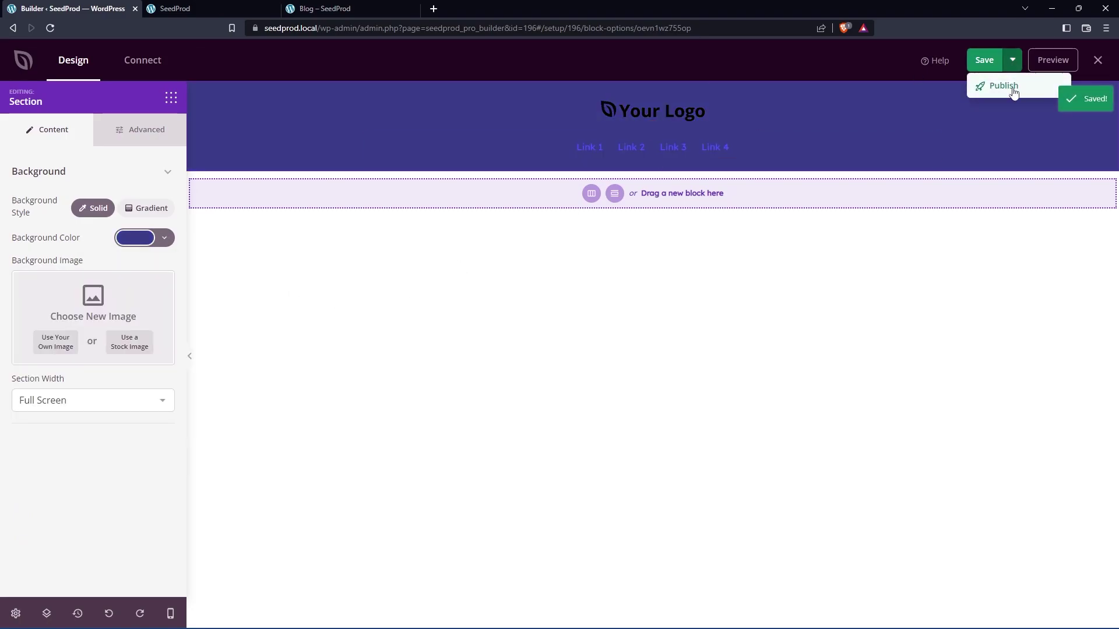
click(1004, 86)
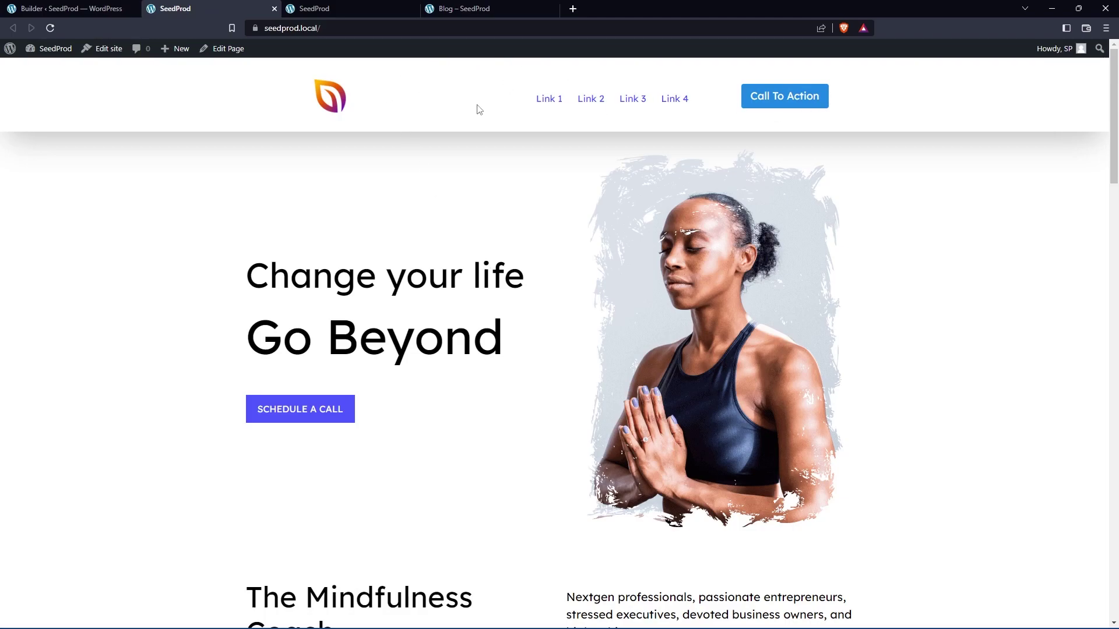
click(274, 9)
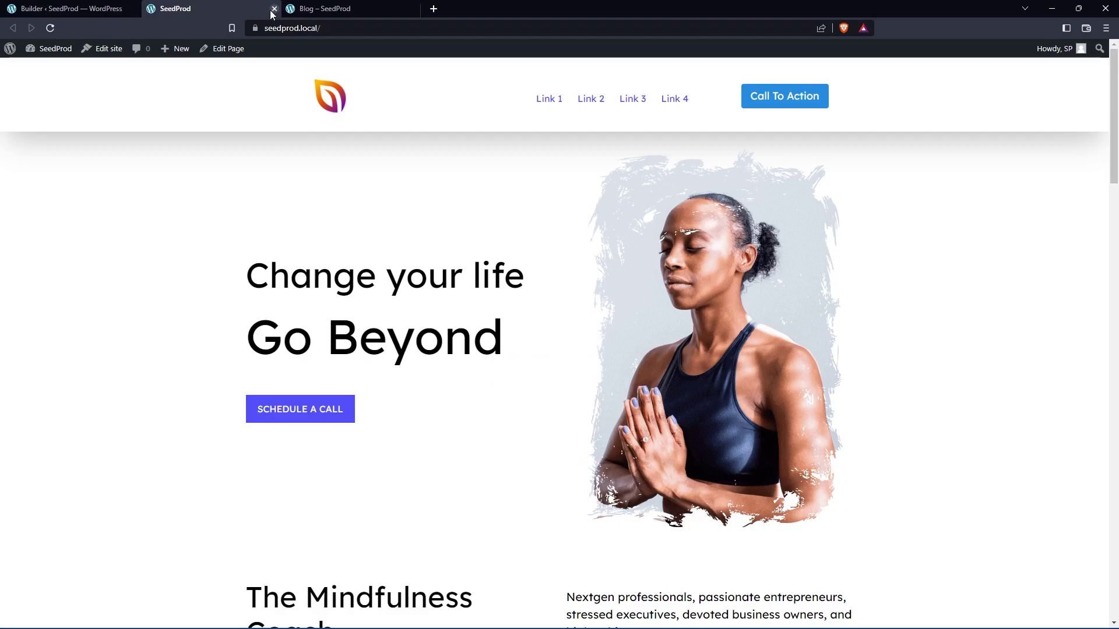
click(274, 8)
click(73, 8)
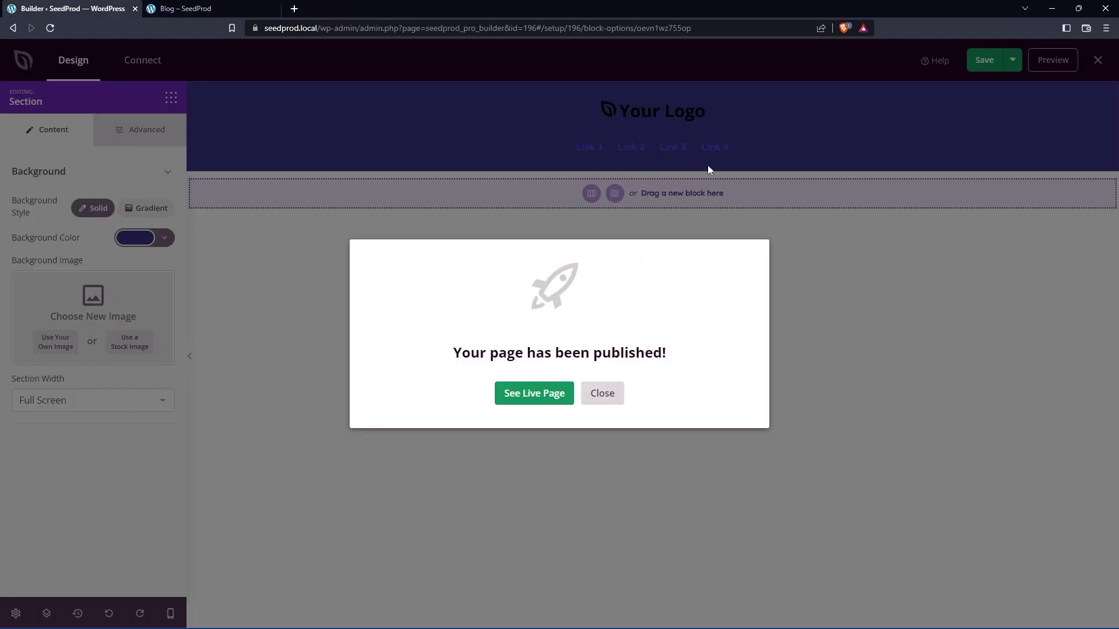
click(602, 393)
click(1098, 60)
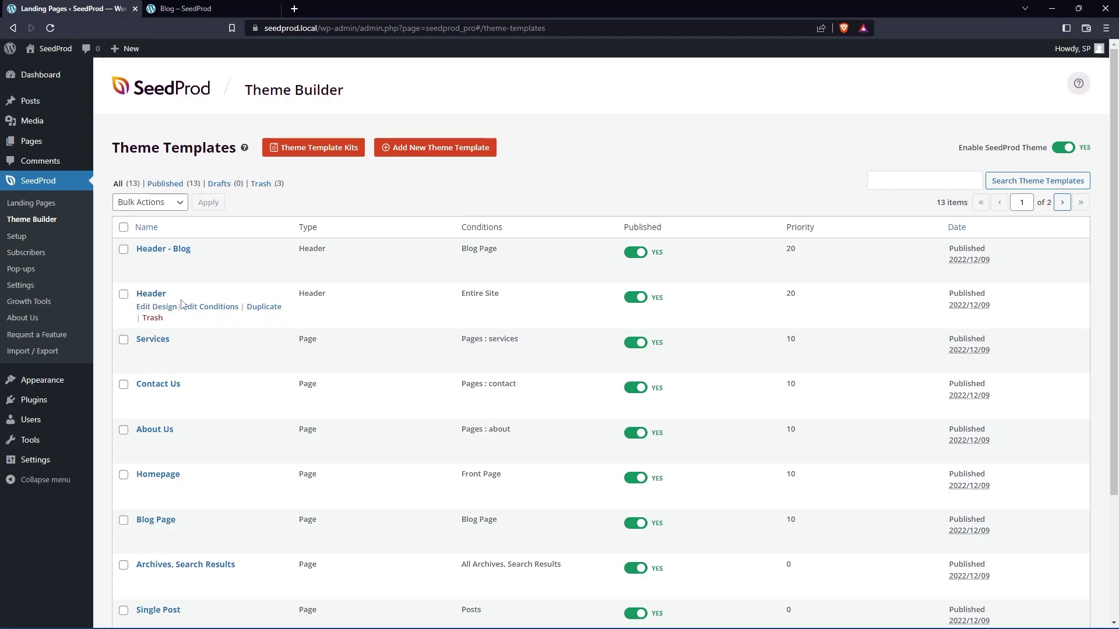
Step: Highlight the Header template's Entire Site condition and Header - Blog's Blog Page condition
drag(447, 300, 511, 301)
click(493, 294)
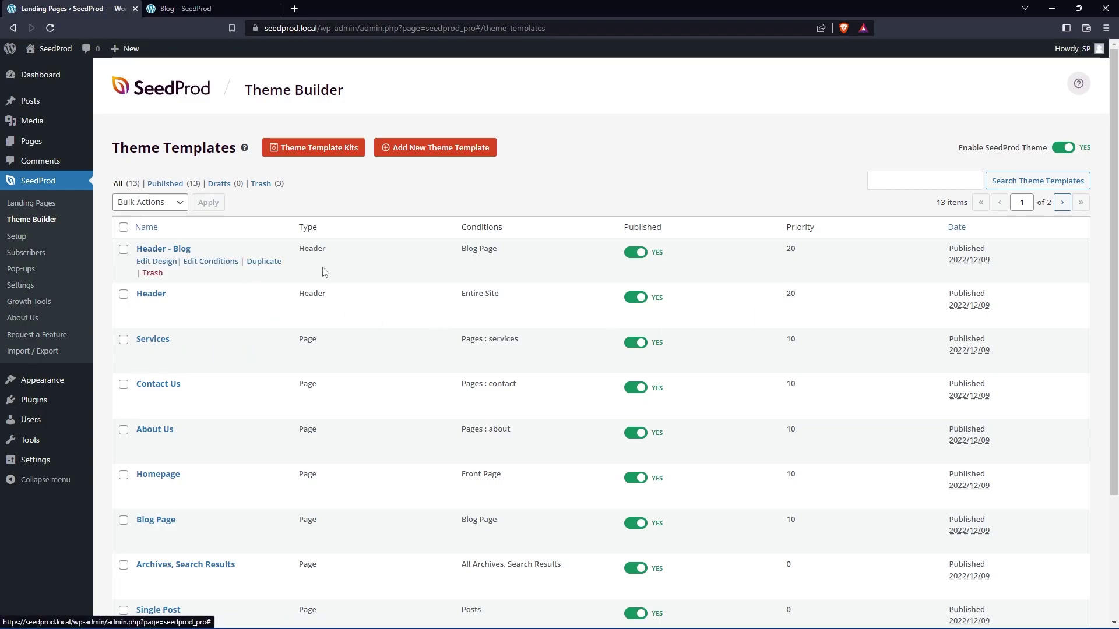
drag(463, 249, 497, 251)
click(493, 251)
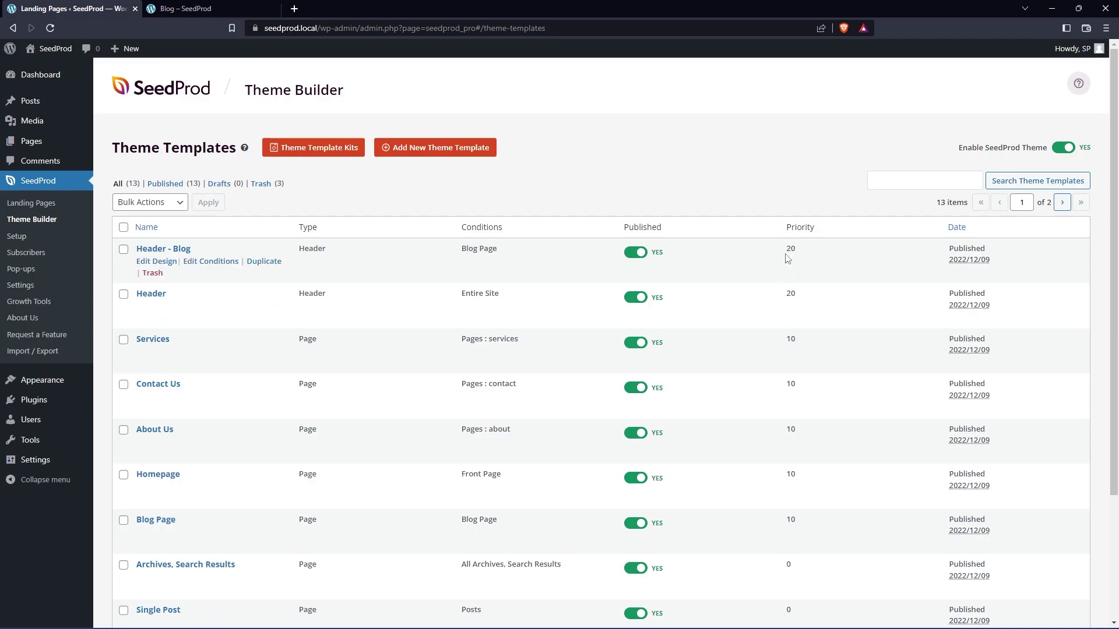
Step: Raise Header - Blog's priority to 21, save, and reload the blog page to check it
click(219, 263)
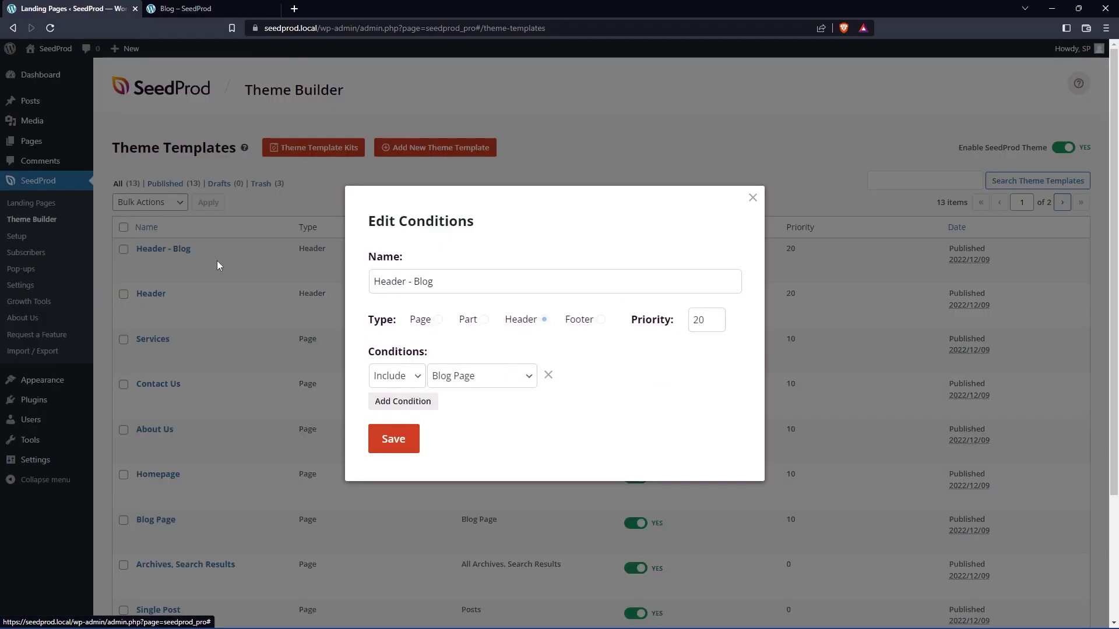
click(715, 316)
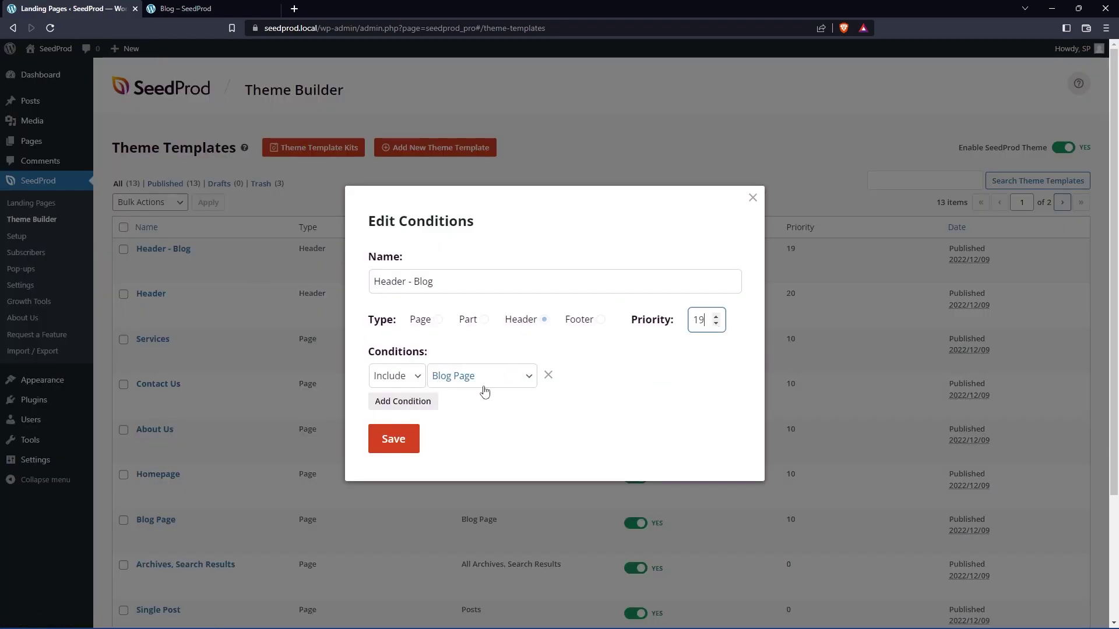
click(393, 438)
click(192, 8)
click(50, 28)
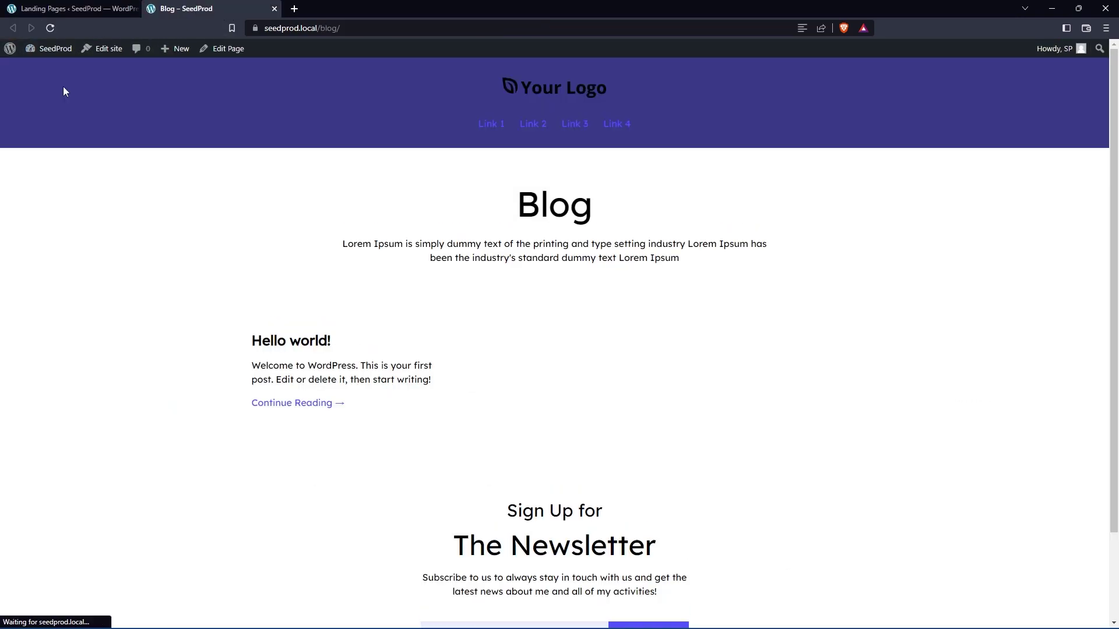
click(118, 9)
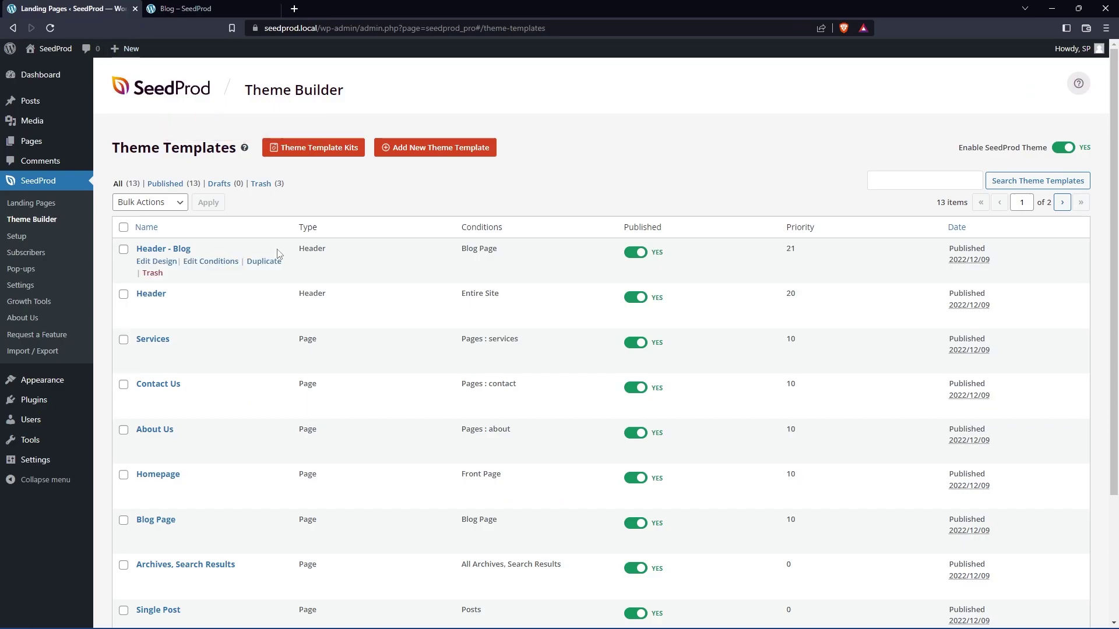
Step: Set Header - Blog's priority back to 20 and save
click(201, 261)
click(716, 324)
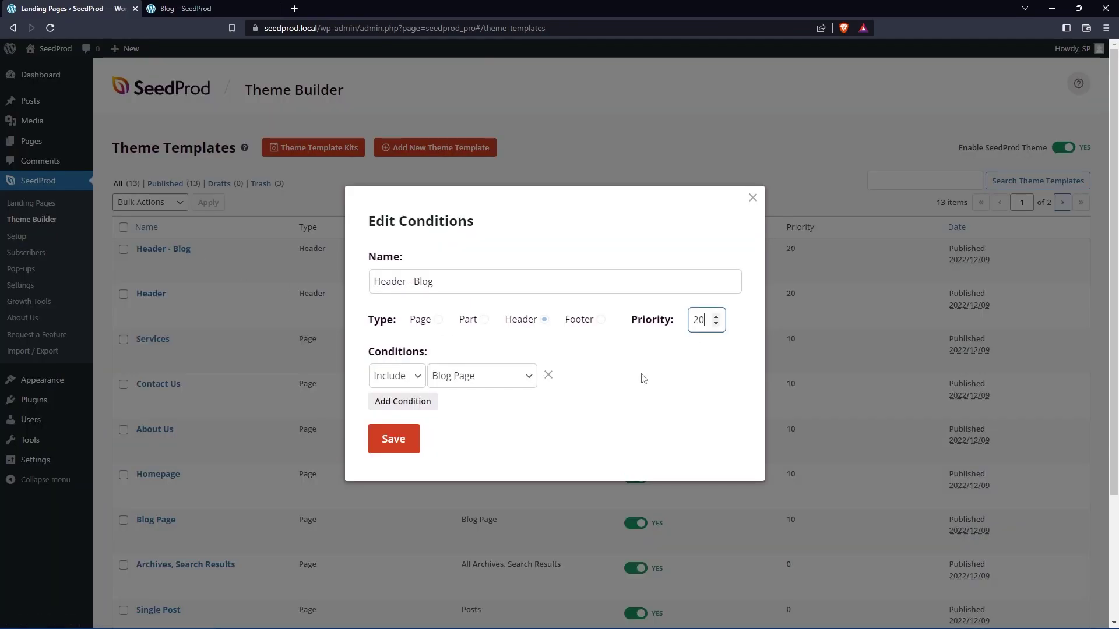
click(402, 440)
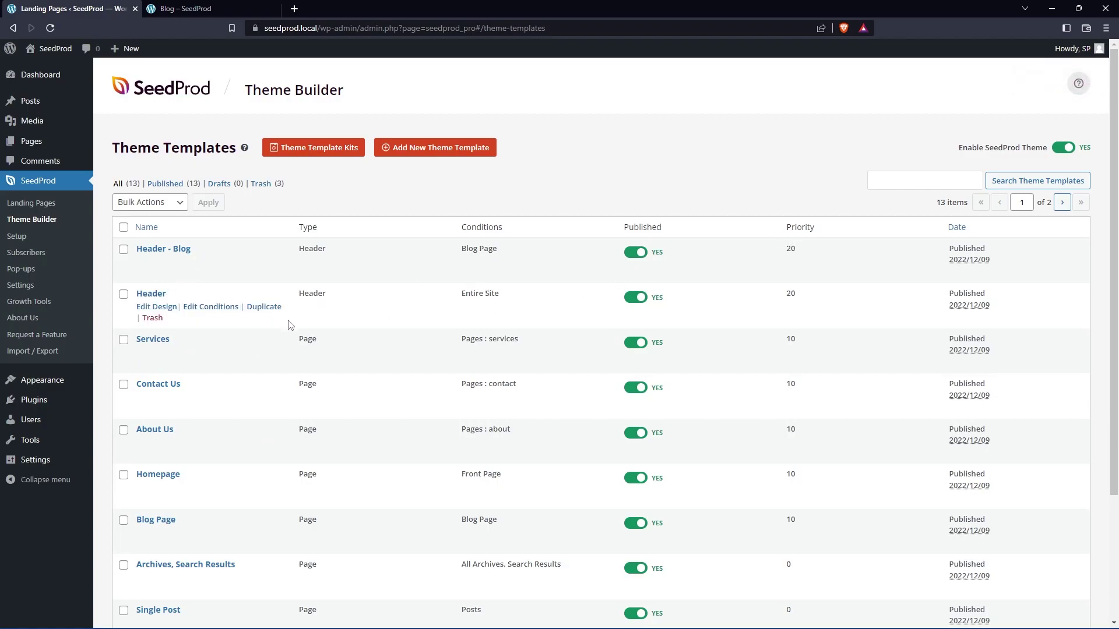
Step: Add an Exclude > Blog Page condition to the site-wide Header template and save
click(207, 308)
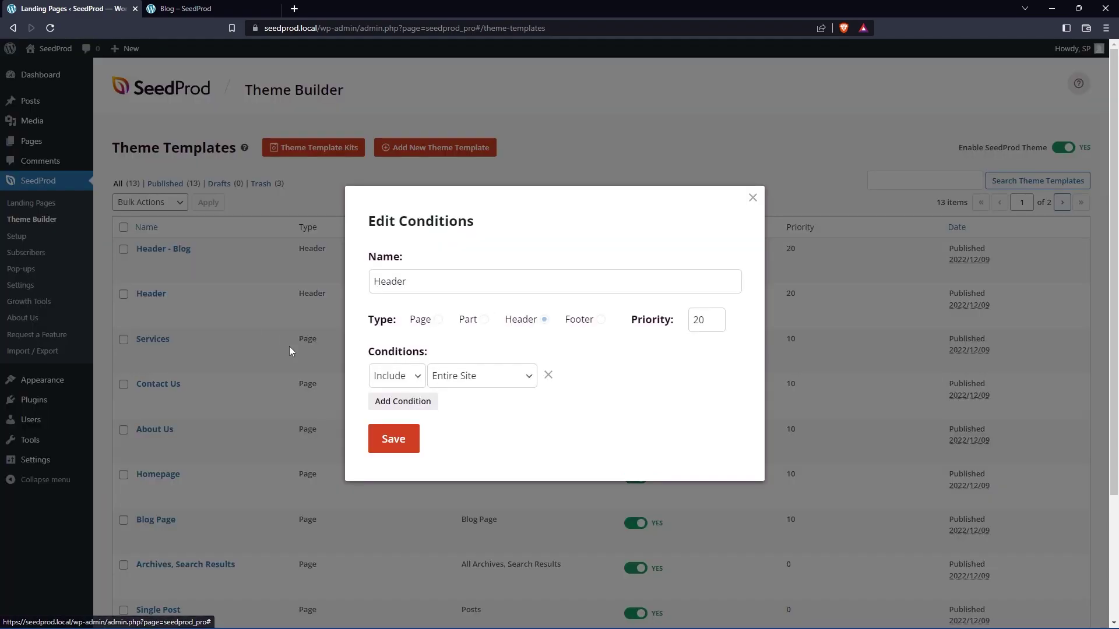
click(401, 401)
click(387, 391)
click(406, 423)
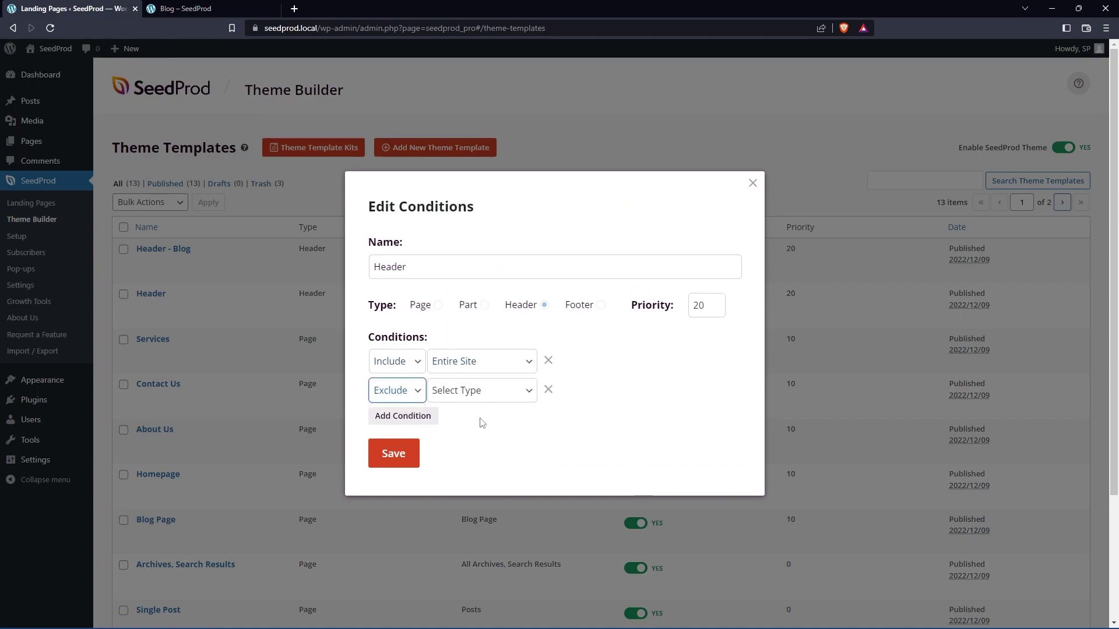
click(501, 391)
click(469, 173)
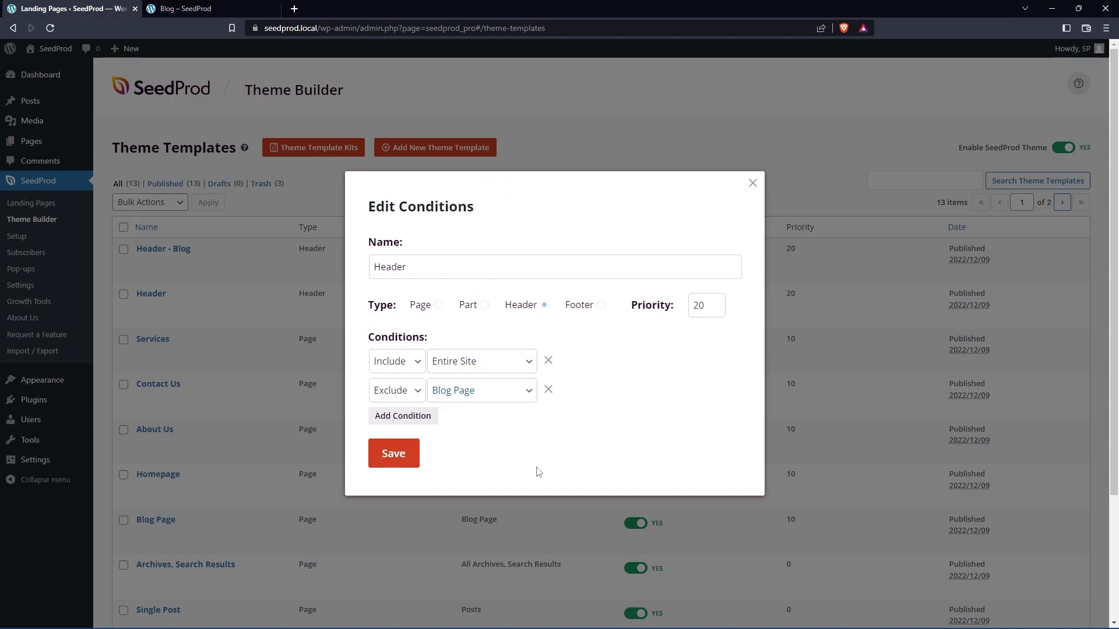
click(389, 455)
Step: Reload the blog page to confirm its purple header, then return to the template list
click(185, 8)
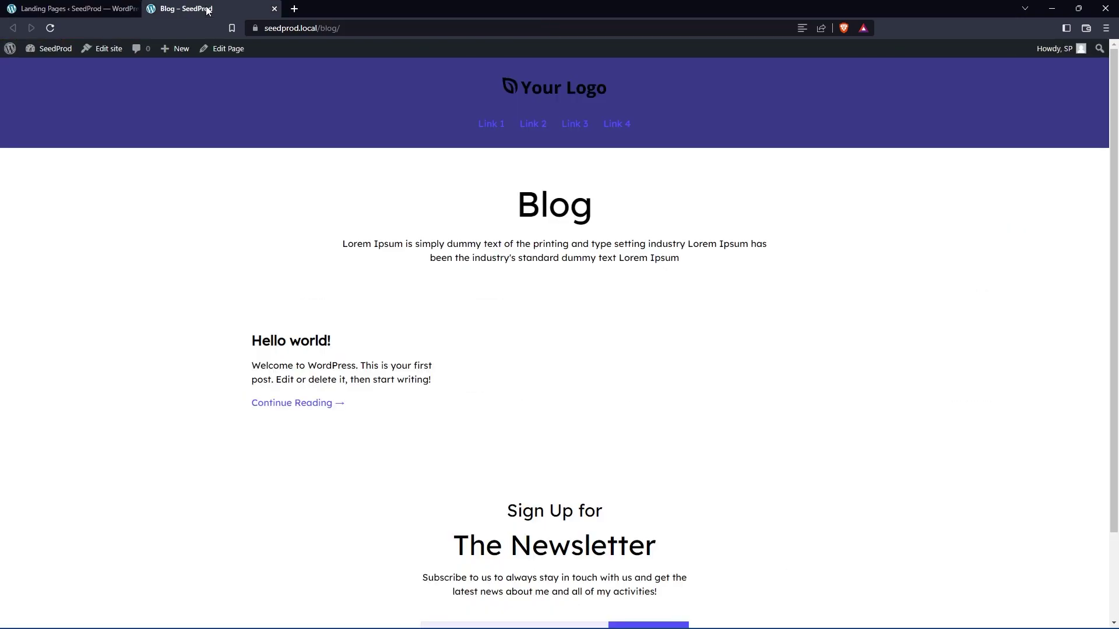
click(50, 28)
click(90, 10)
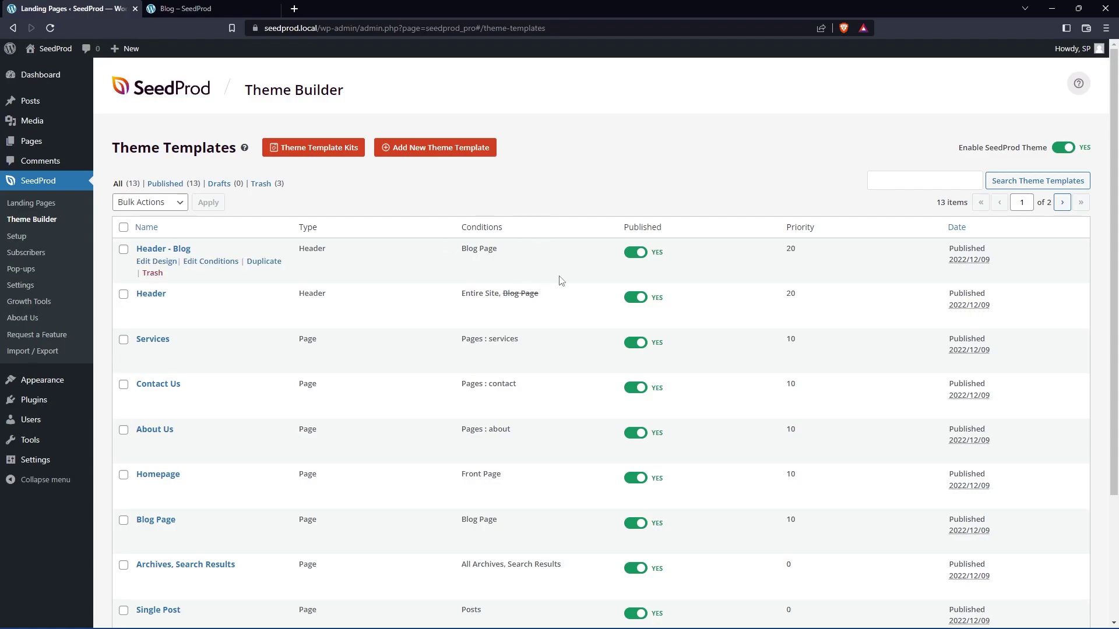
Step: Load the homepage by removing /blog from the address, then go Back and Forward to compare headers
key(ctrl+Tab)
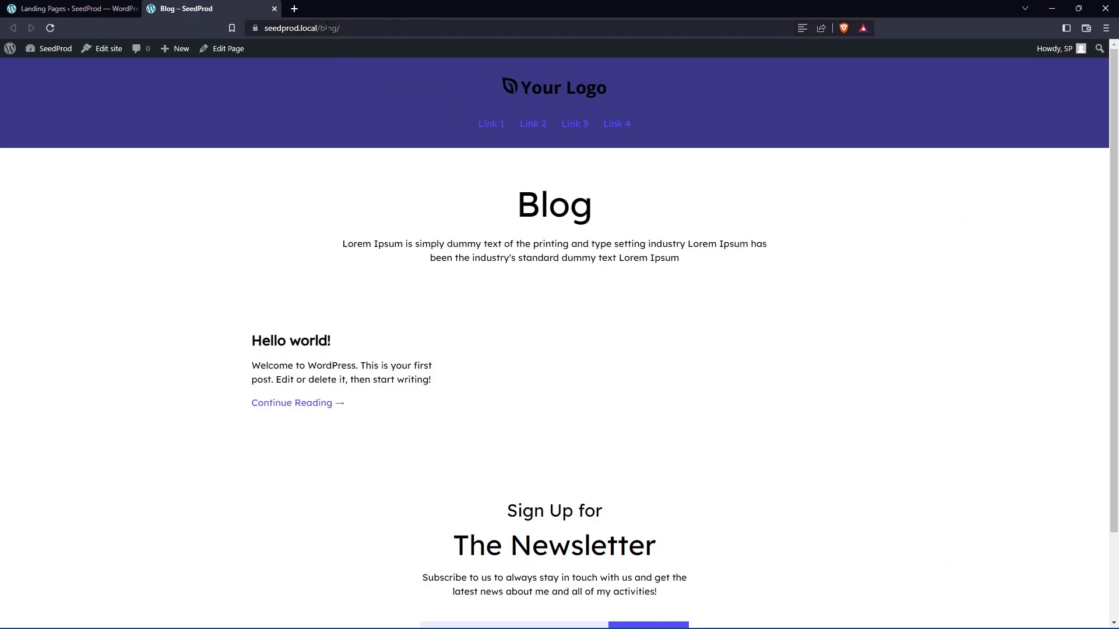
click(365, 28)
double_click(365, 27)
key(BackSpace)
key(Return)
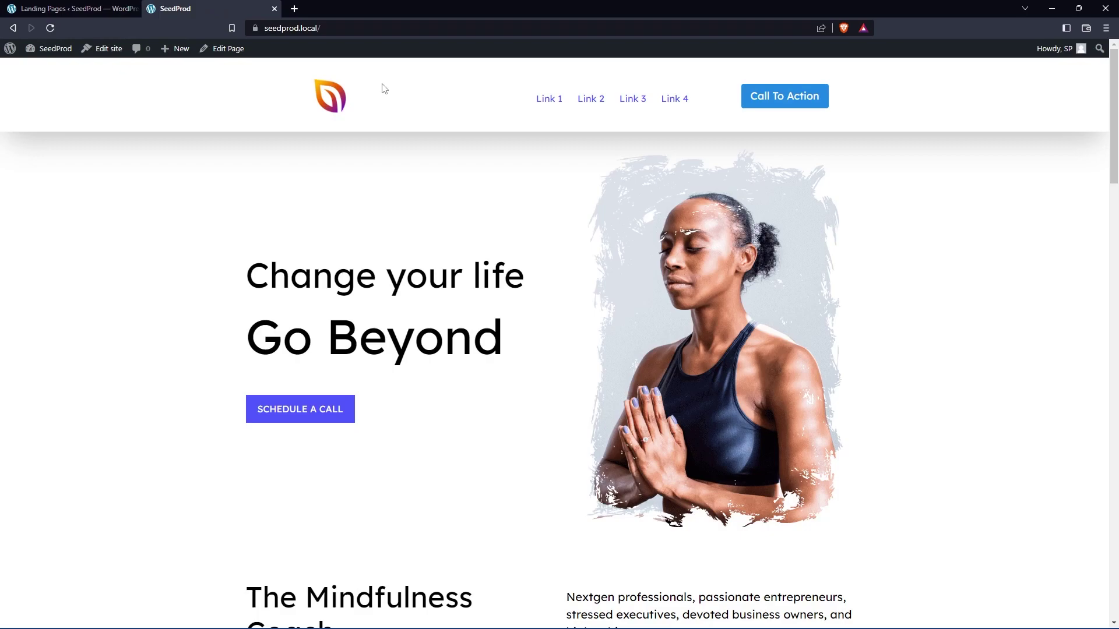
click(13, 27)
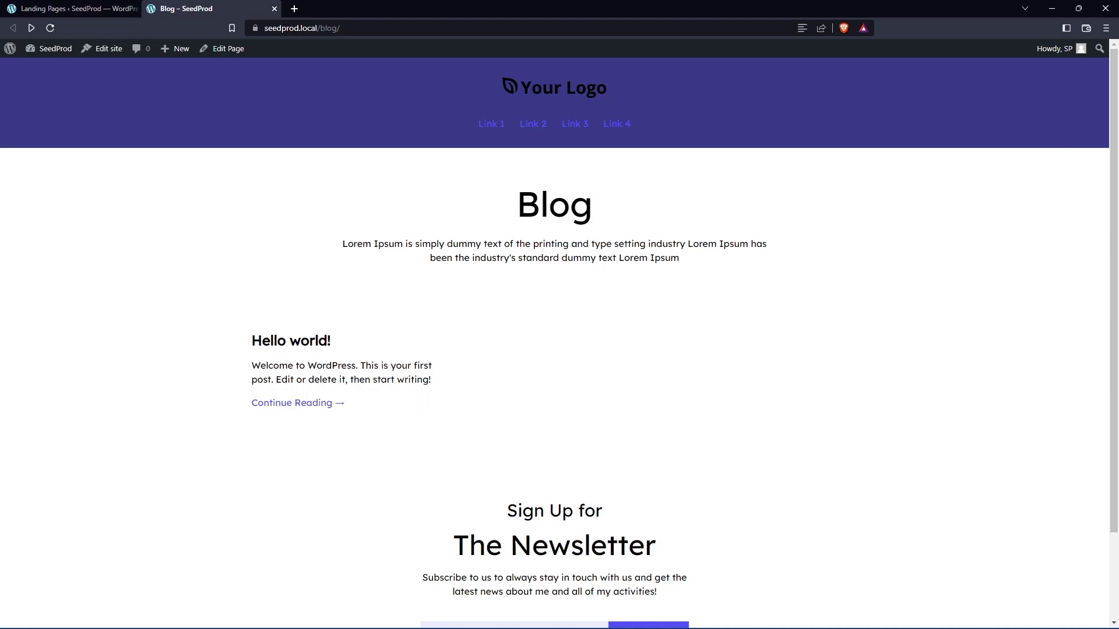
click(31, 27)
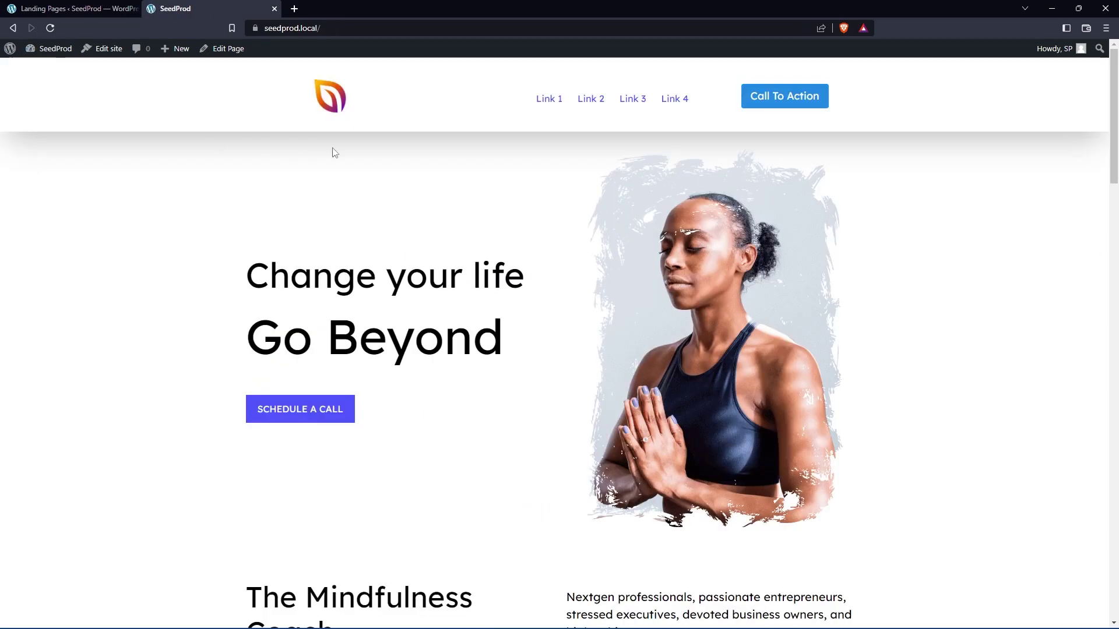